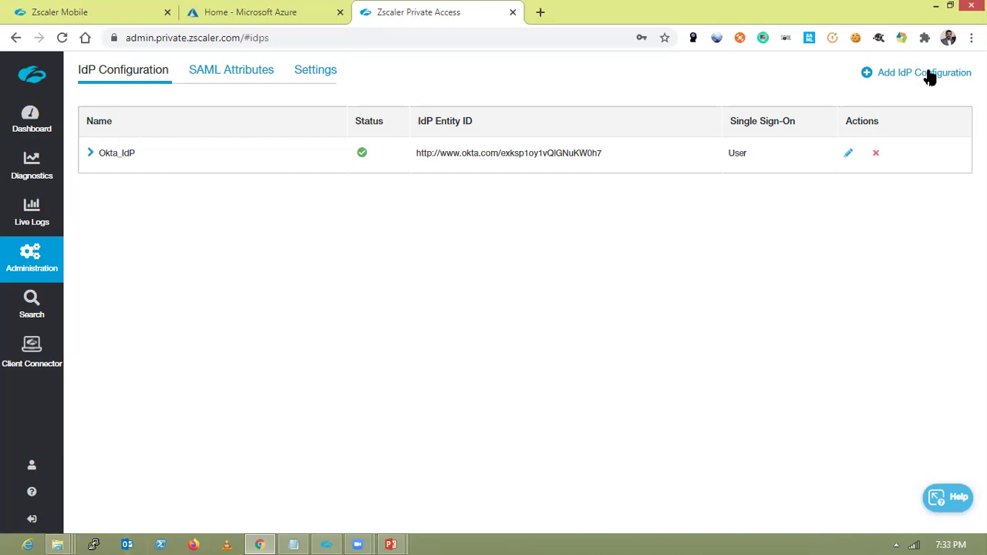
- Add an IdP configuration named azure-idp for user single sign-on with domain itzecurity123outlook.onmicrosoft.com and continue to SP Metadata
left_click(928, 72)
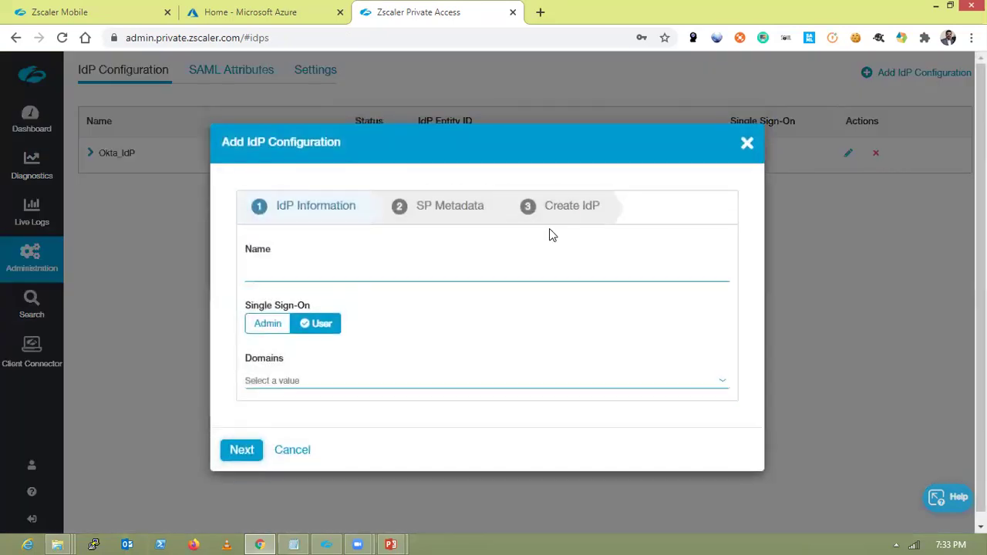
left_click(423, 275)
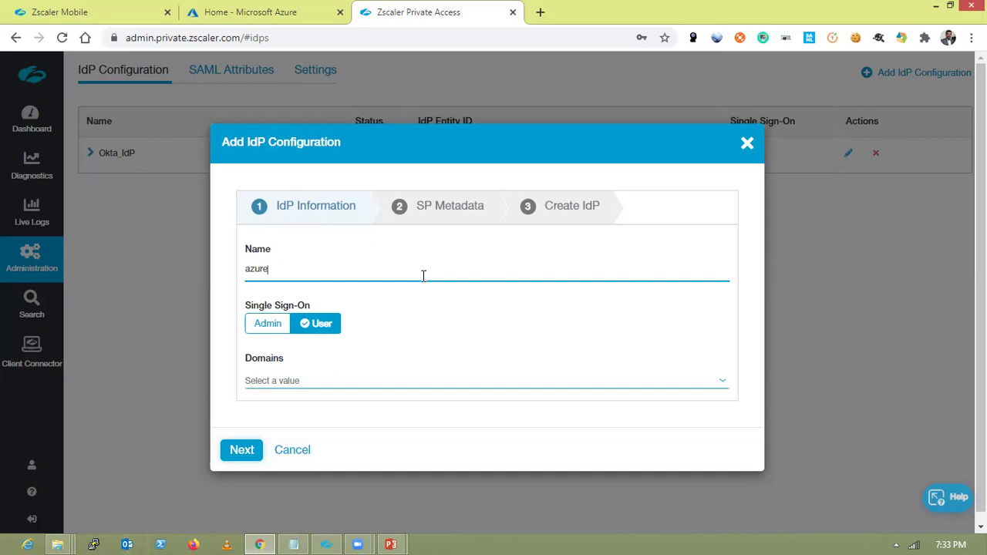
type("azure-idp")
left_click(299, 383)
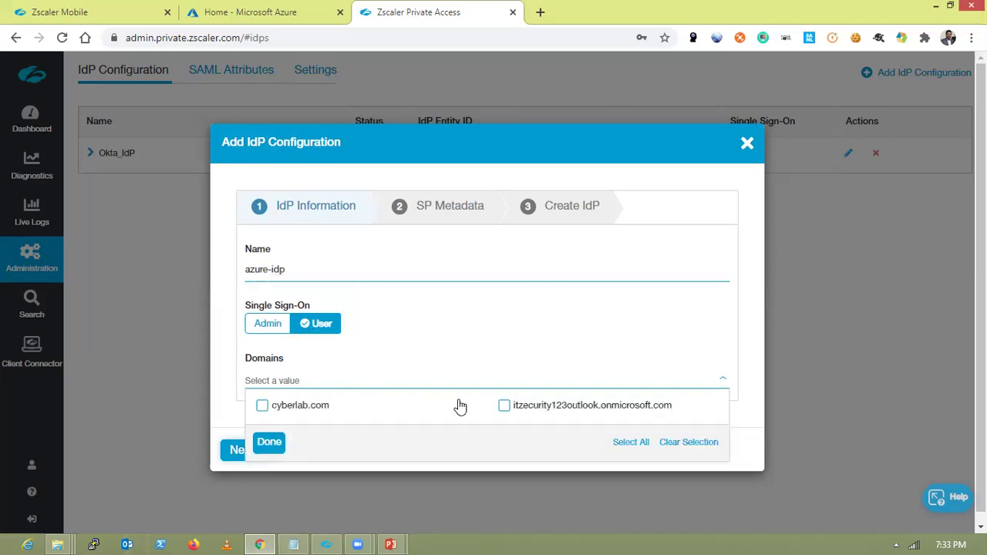
left_click(505, 406)
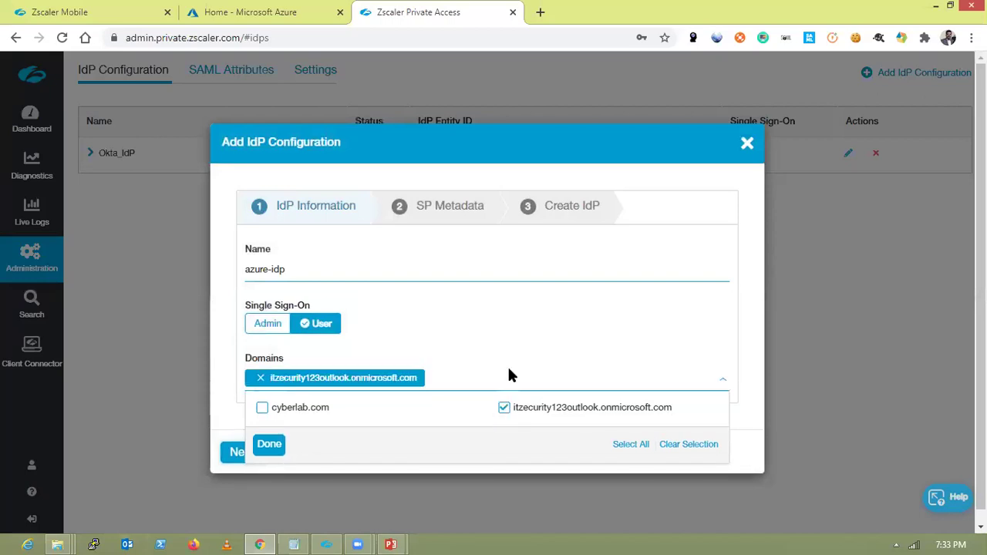
left_click(270, 452)
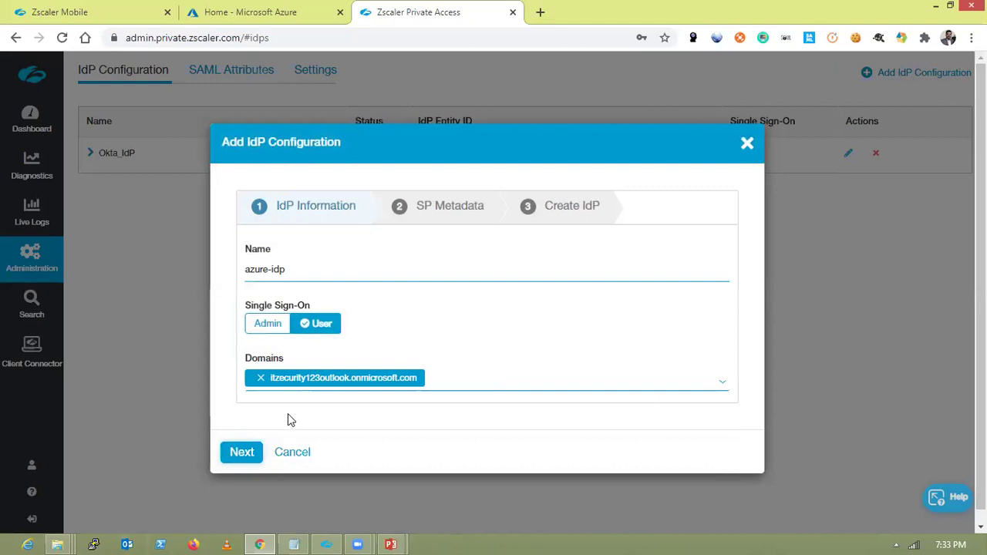
left_click(240, 454)
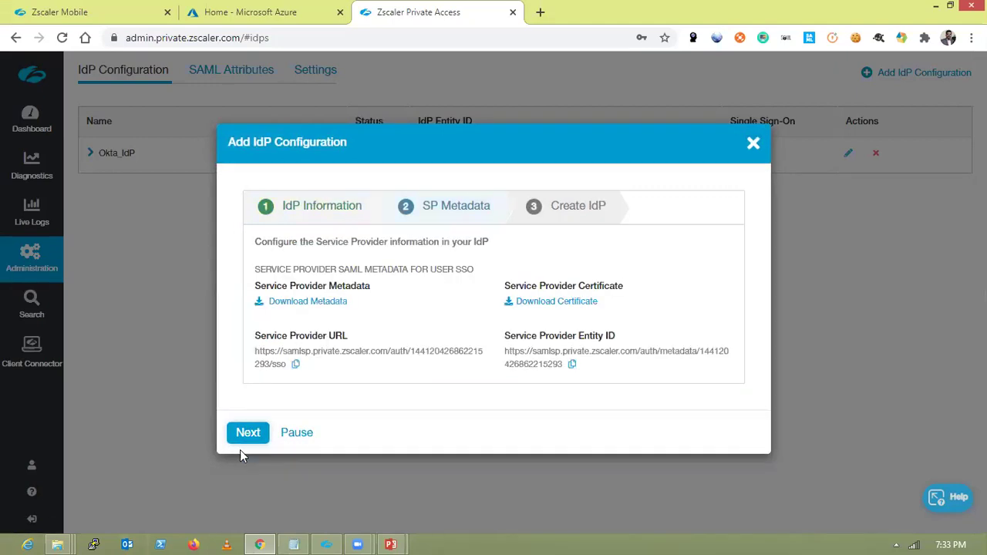
- Copy the Service Provider URL into the Notepad notes, a few lines below the login.microsoftonline.com address
left_click(297, 368)
left_click(294, 544)
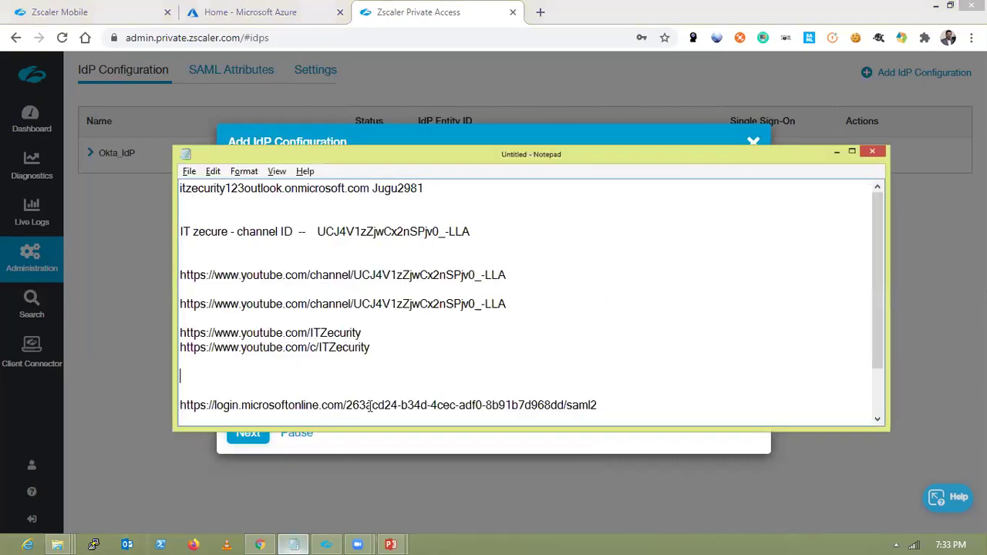
left_click(626, 403)
key("Return")
key("Return")
key("Return")
key("ctrl+v")
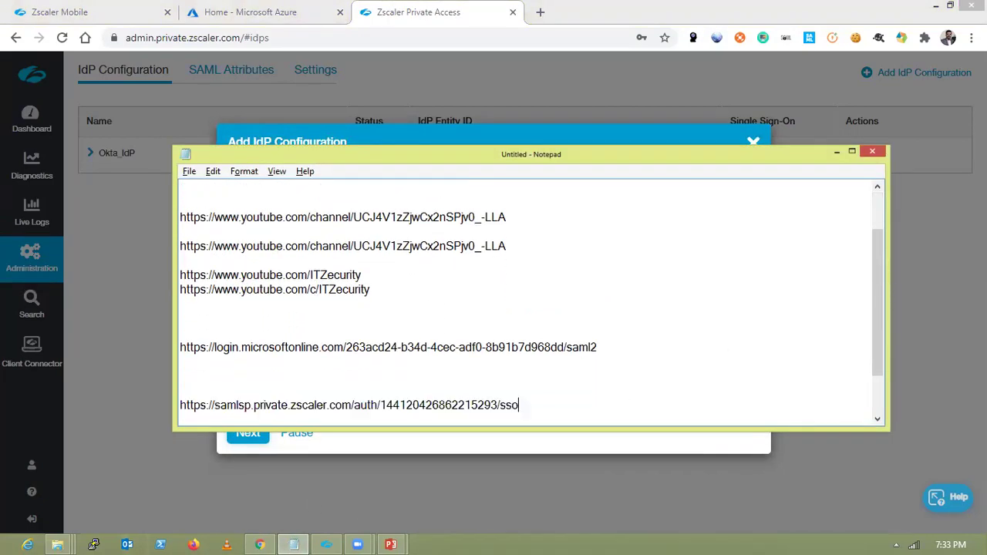
key("Return")
- Copy the Service Provider Entity ID into the Notepad notes under the SSO URL and label it "entity id"
key("alt+Tab")
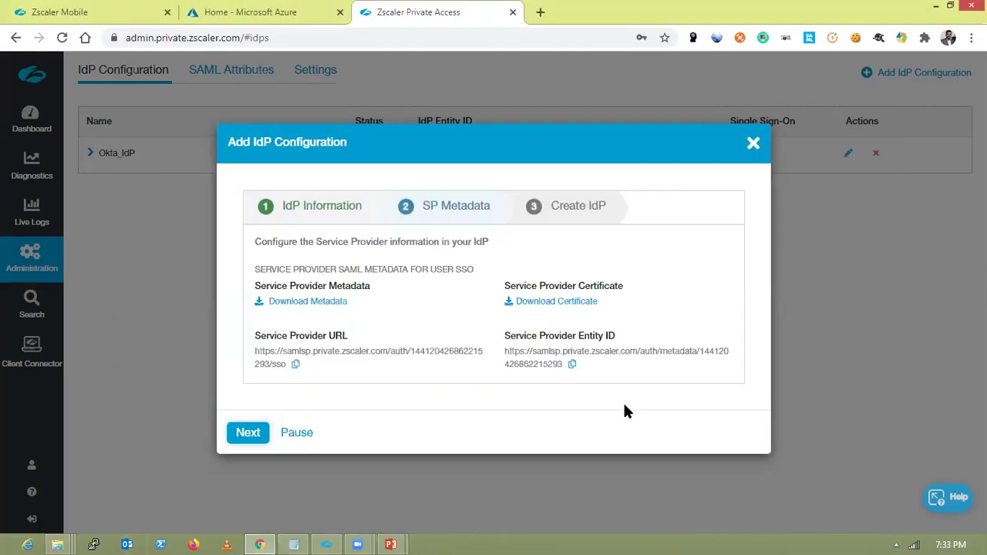
left_click(572, 366)
key("super")
key("super")
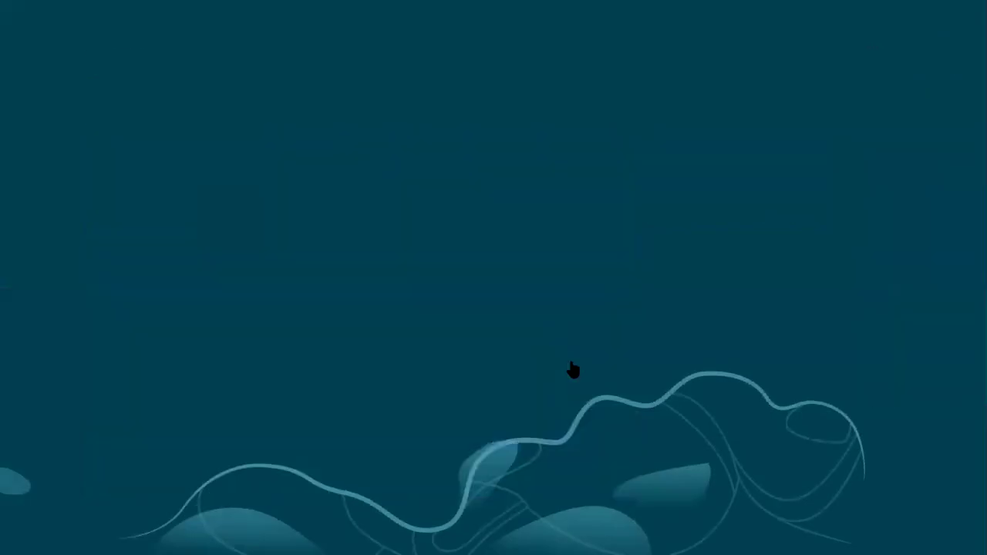
key("alt+Tab")
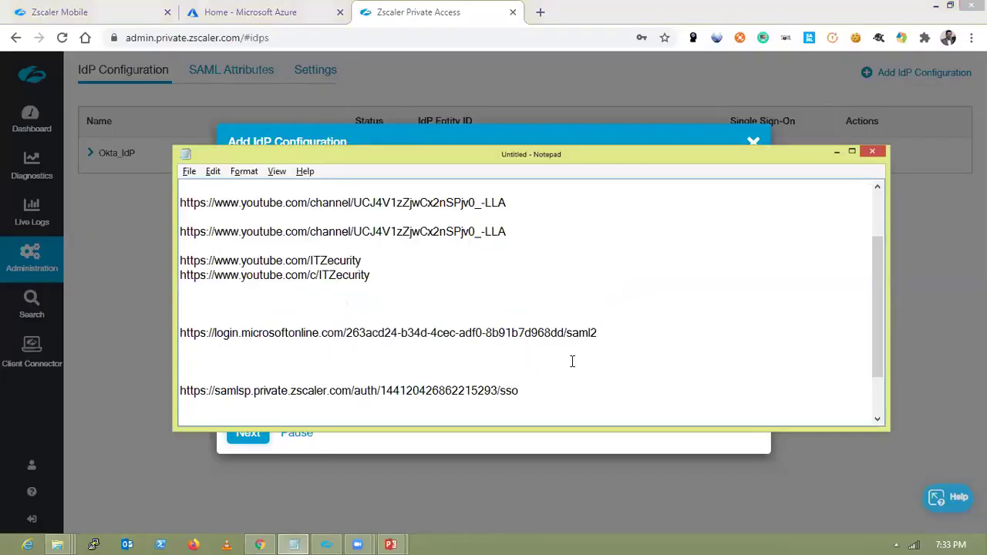
key("ctrl+v")
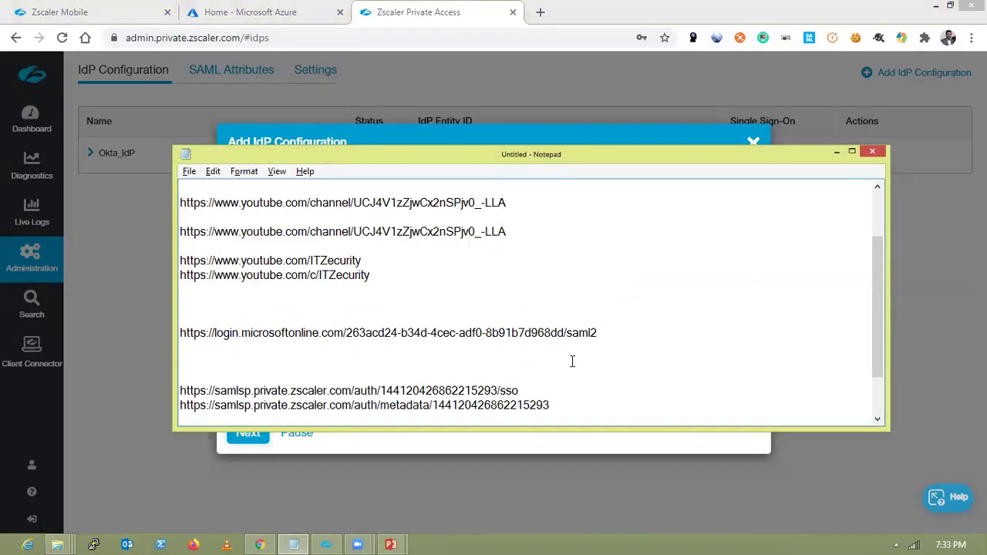
type("entity id")
- Pause the azure-idp configuration in Zscaler Private Access and switch to the Microsoft Azure portal
key("alt+Tab")
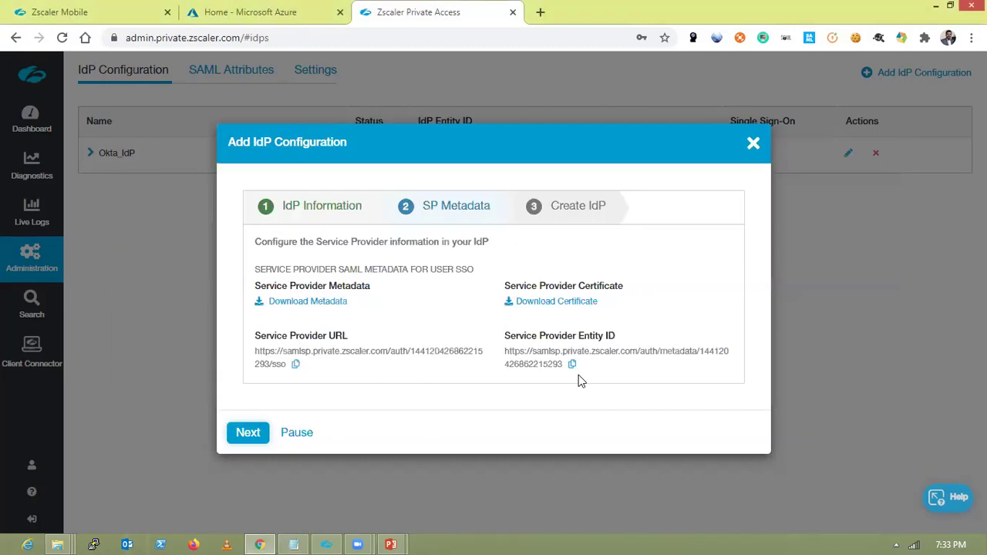
left_click(297, 433)
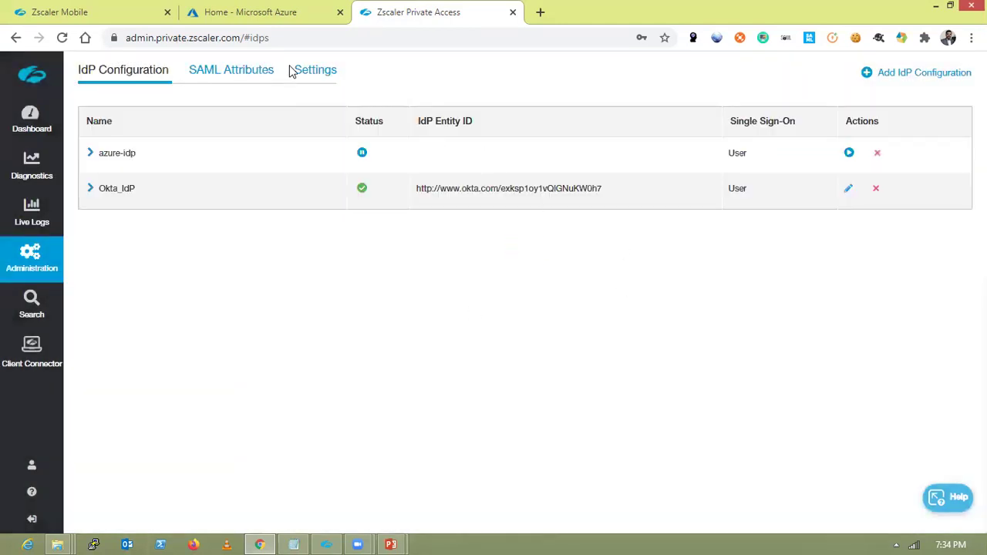
key("ctrl+shift+Tab")
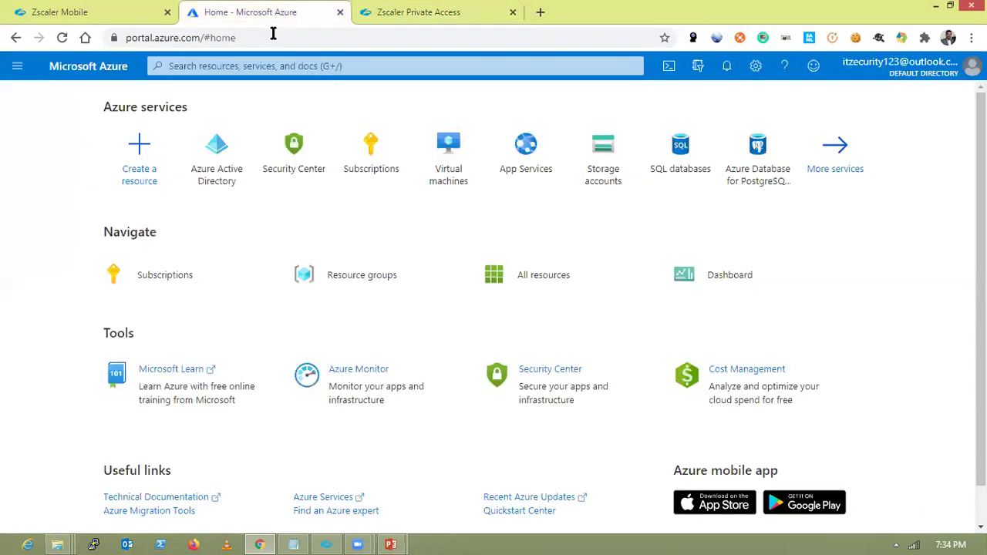
left_click(356, 24)
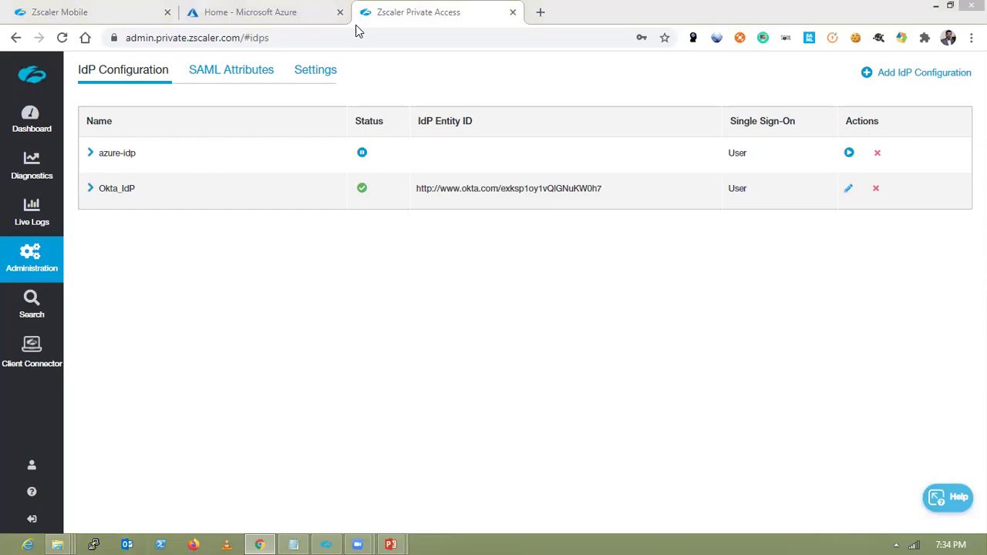
key("ctrl+shift+Tab")
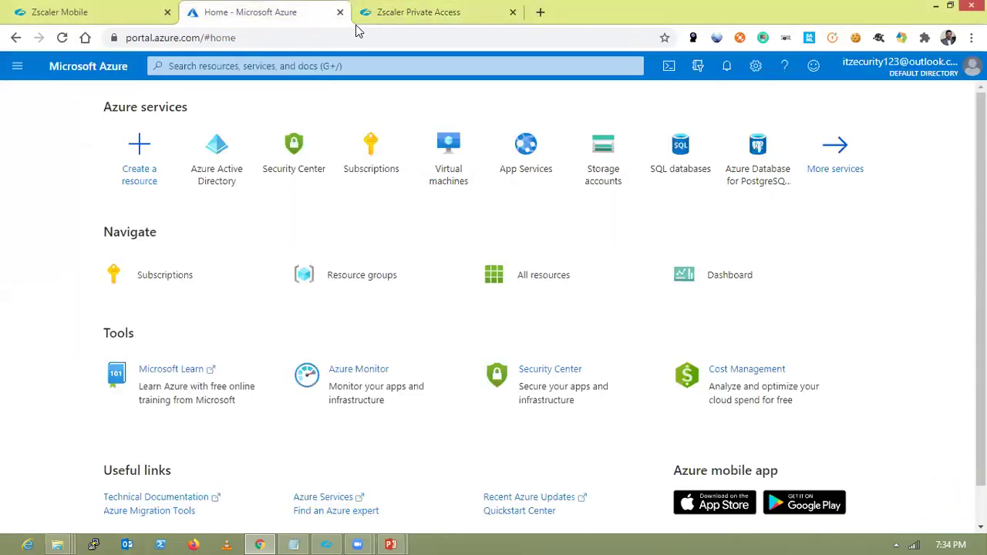
- Start a new enterprise application in Azure Active Directory, searching the gallery for "zscaler" and selecting Zscaler Private Access (ZPA)
left_click(230, 159)
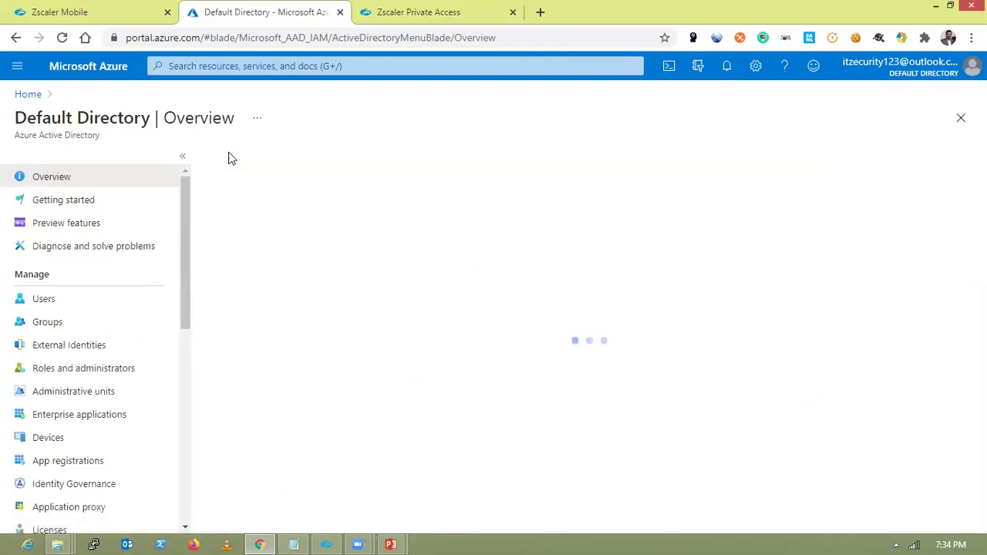
left_click(114, 421)
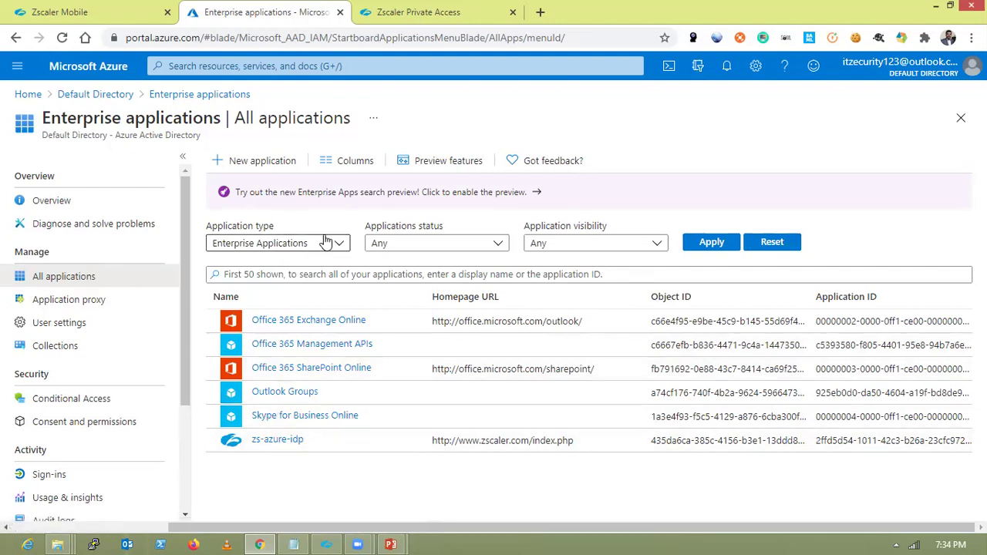
left_click(265, 163)
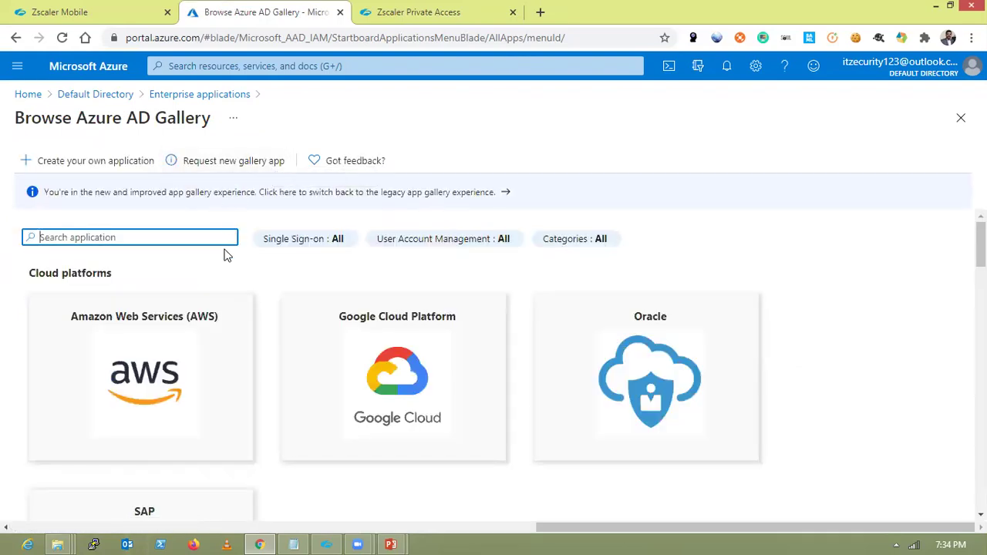
type("zscaler")
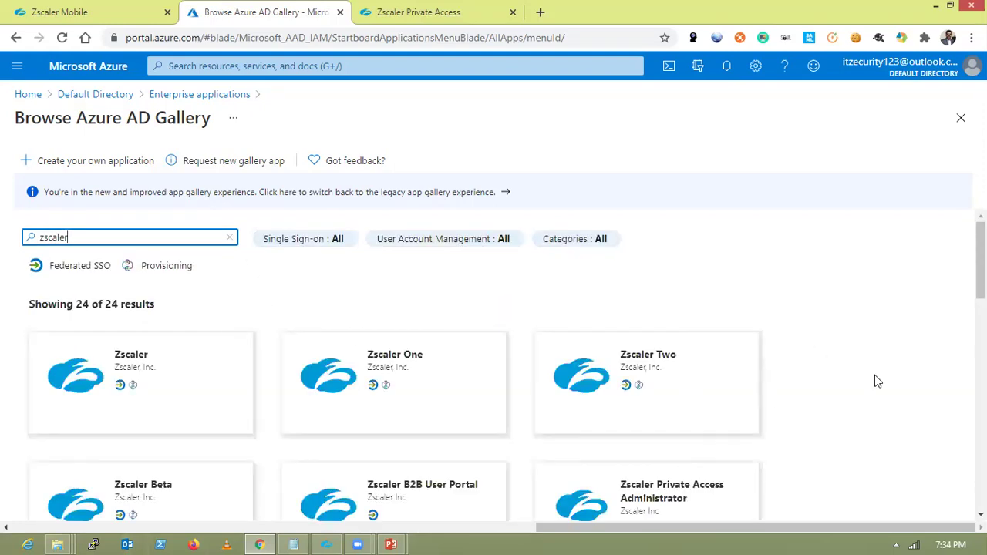
scroll(506, 363, "down", 3)
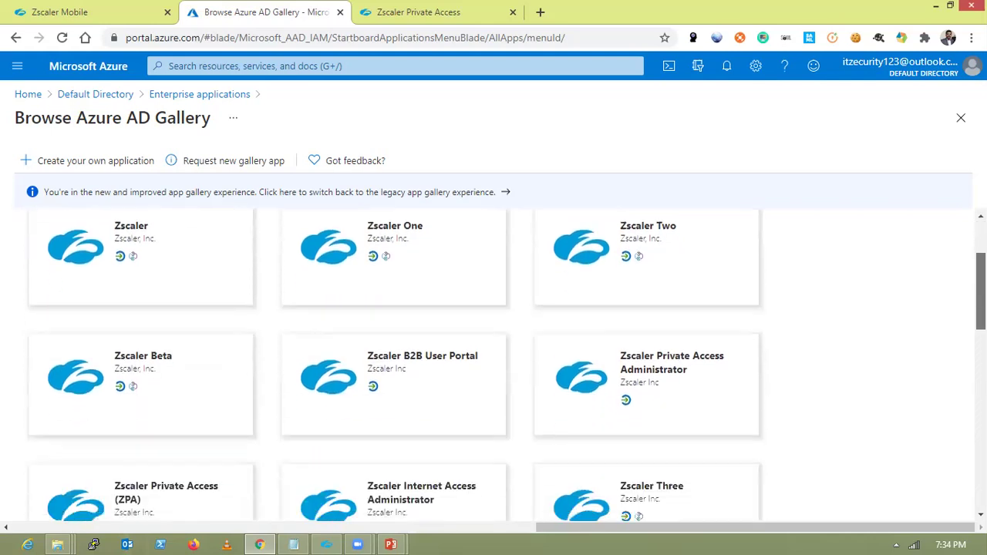
left_click_drag(982, 304, 981, 341)
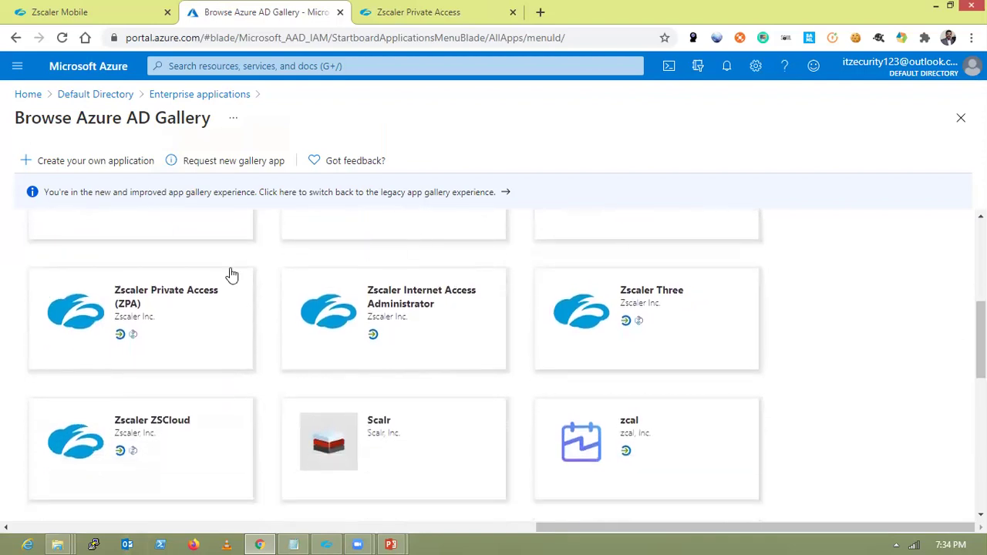
left_click(161, 300)
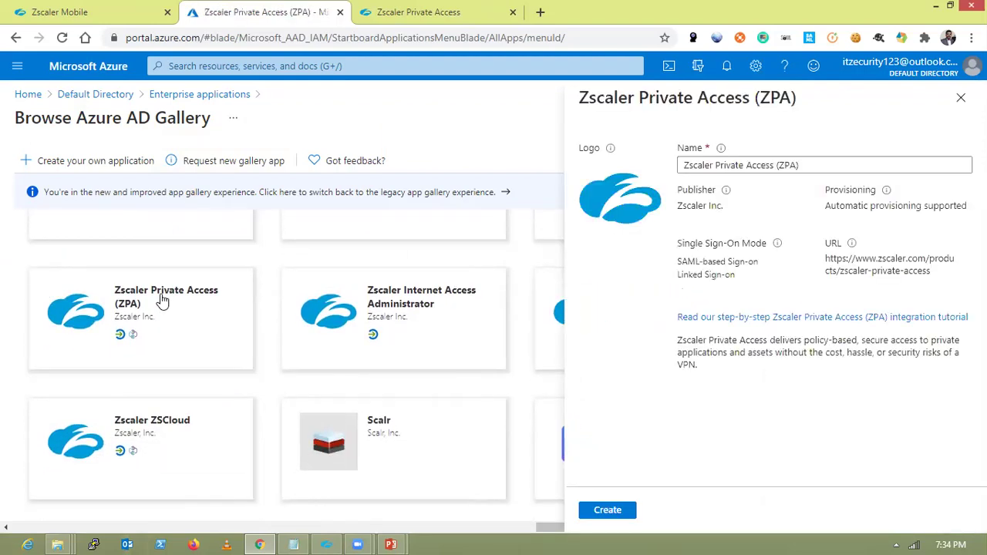
- Name the Zscaler Private Access (ZPA) application zs-zpa-app and create it
left_click(807, 169)
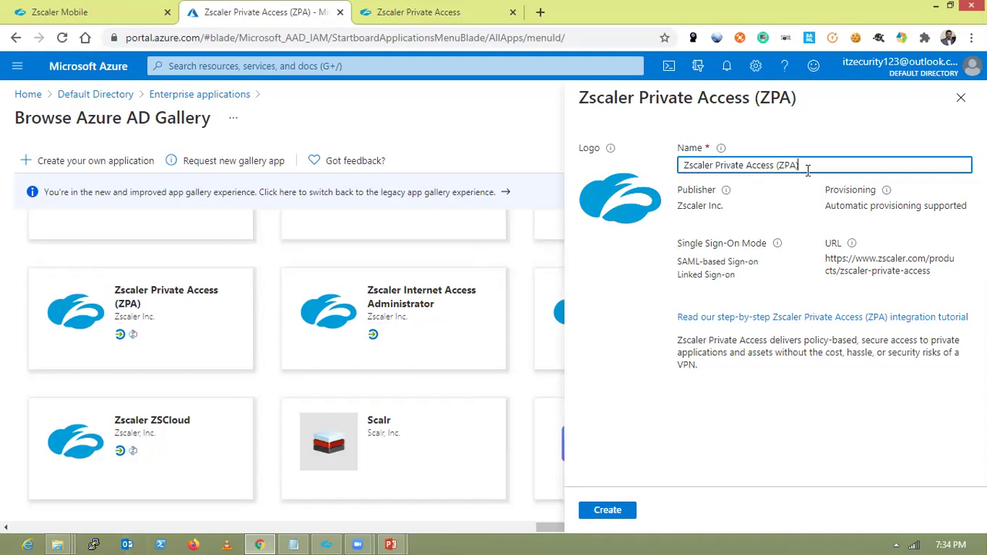
key("BackSpace")
key("BackSpace")
key("BackSpace")
key("BackSpace")
key("BackSpace")
key("BackSpace")
key("BackSpace")
key("BackSpace")
key("BackSpace")
key("BackSpace")
key("BackSpace")
key("BackSpace")
key("BackSpace")
key("BackSpace")
key("BackSpace")
key("BackSpace")
key("BackSpace")
key("BackSpace")
key("BackSpace")
key("BackSpace")
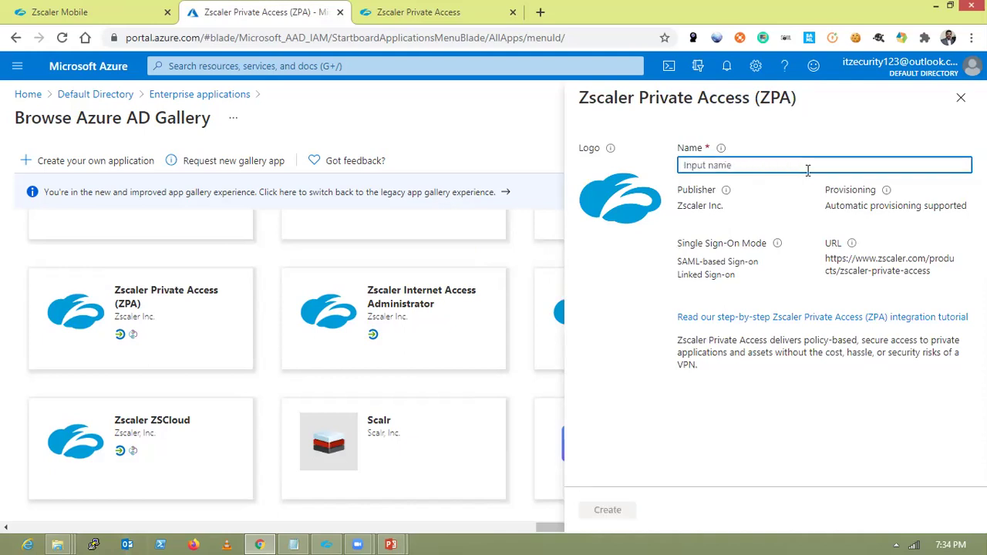
type("Zs-")
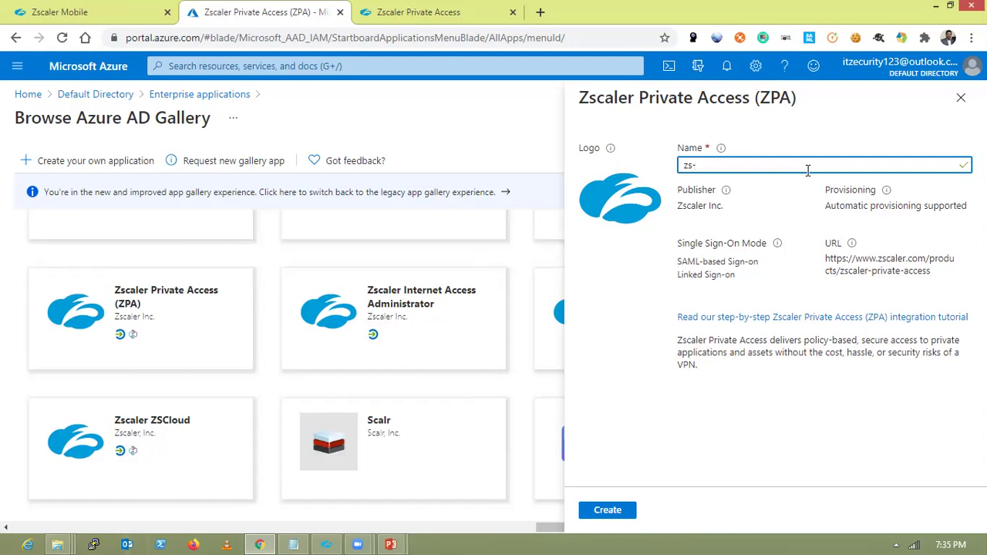
type("zpa-app")
left_click(611, 511)
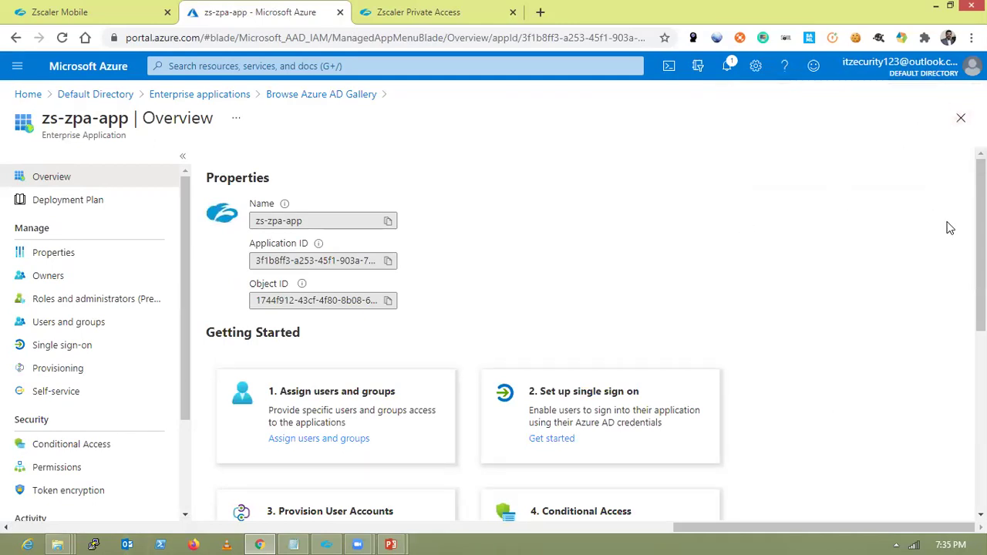
- Set up single sign-on for zs-zpa-app using the SAML method
scroll(658, 267, "down", 2)
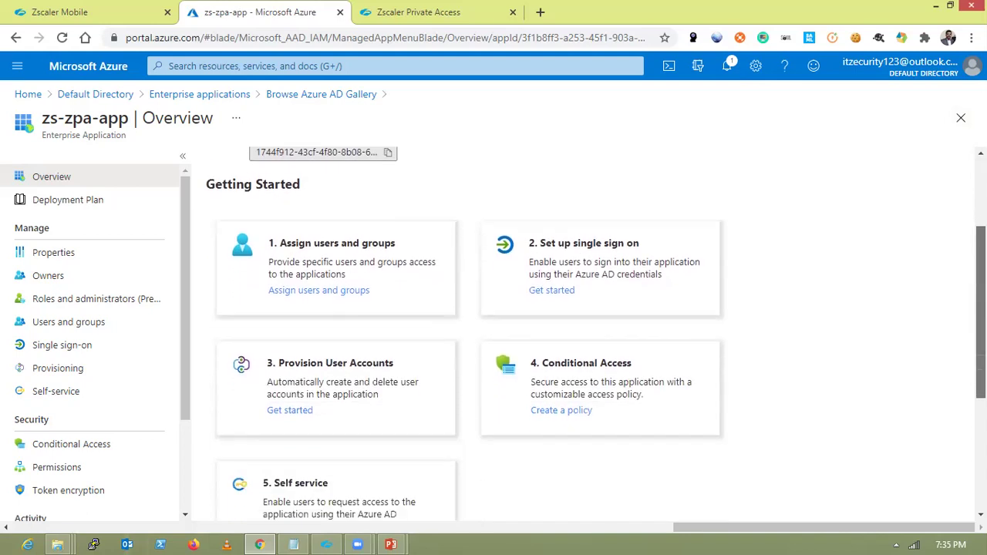
left_click(566, 281)
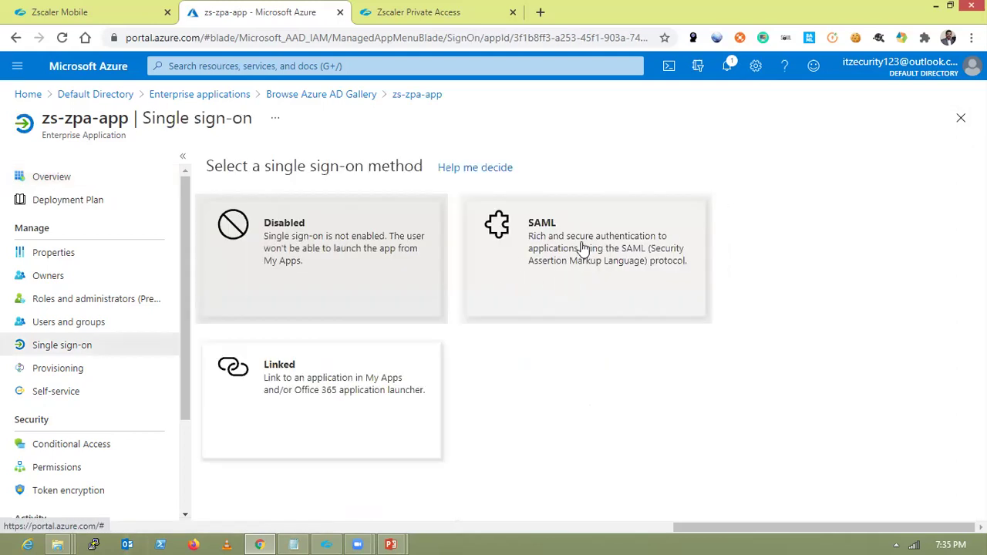
left_click(579, 249)
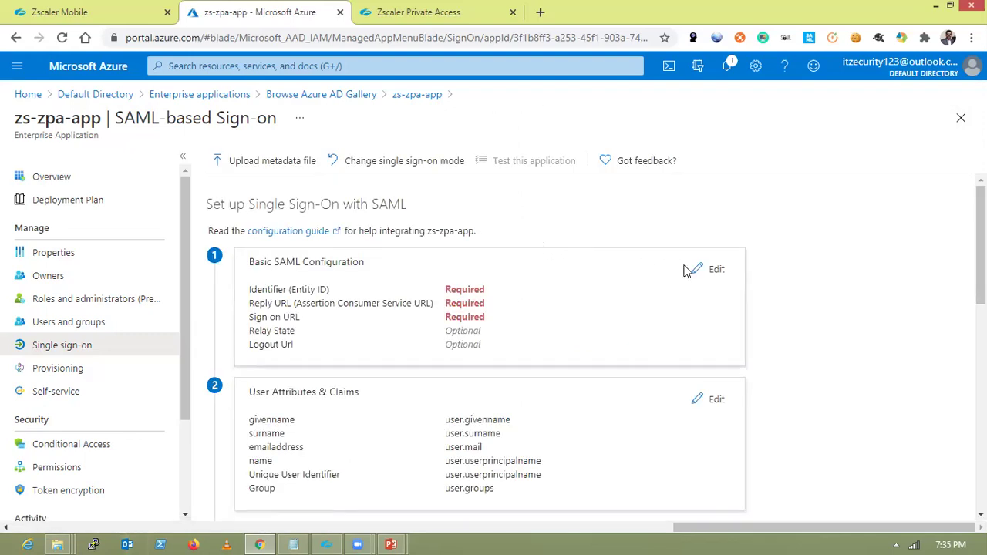
- Edit the Basic SAML Configuration and add the metadata URL marked "entity id" in the Notepad notes as a second Identifier
left_click(709, 270)
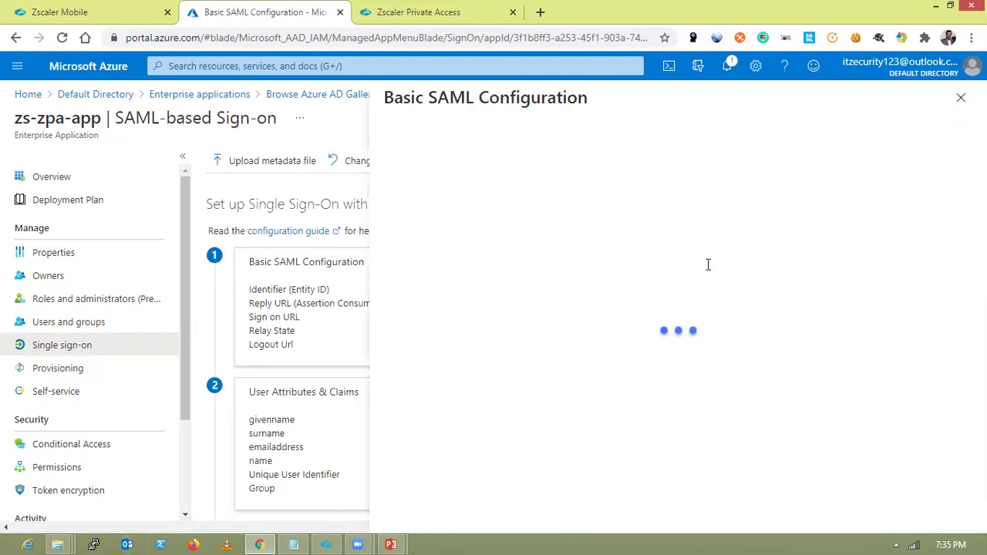
left_click(585, 266)
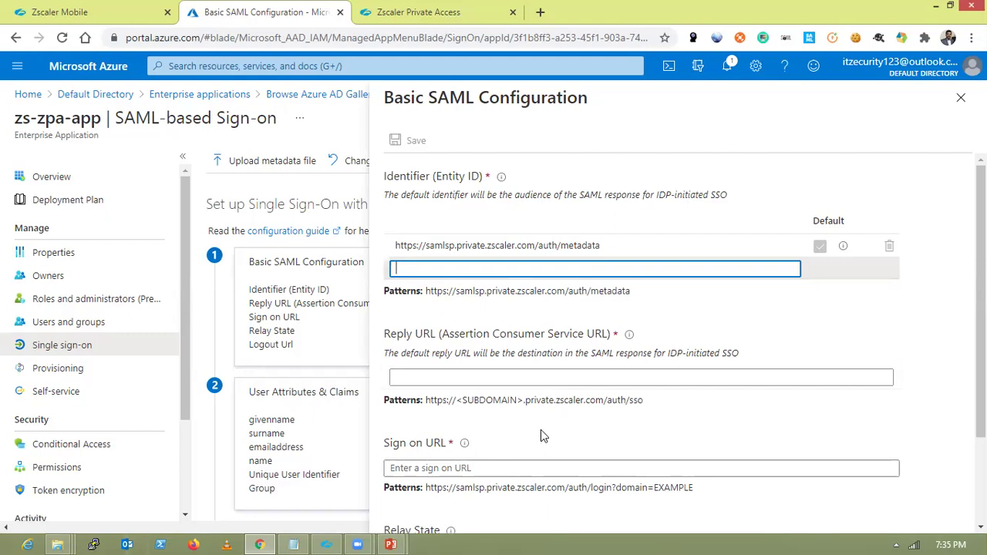
left_click(293, 544)
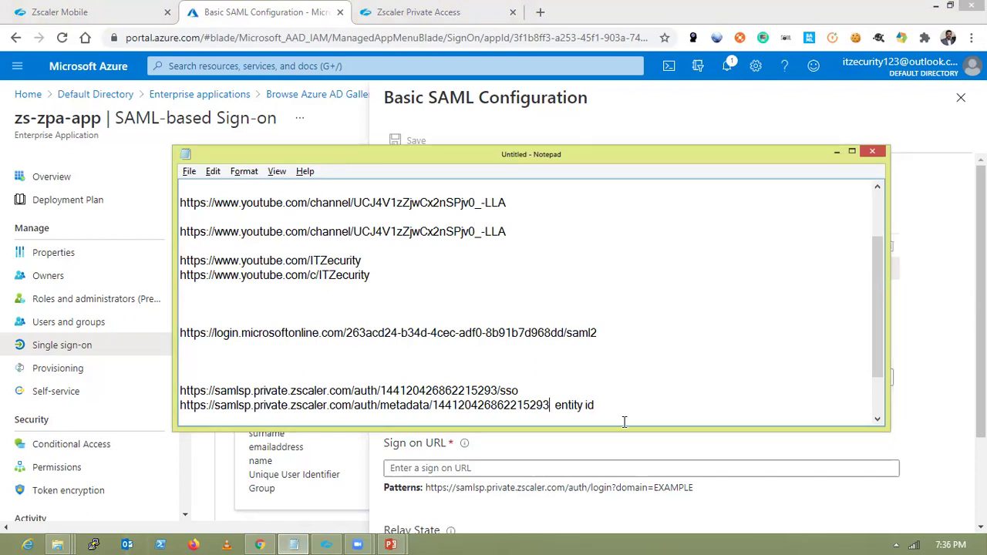
key("shift+Home")
key("ctrl+c")
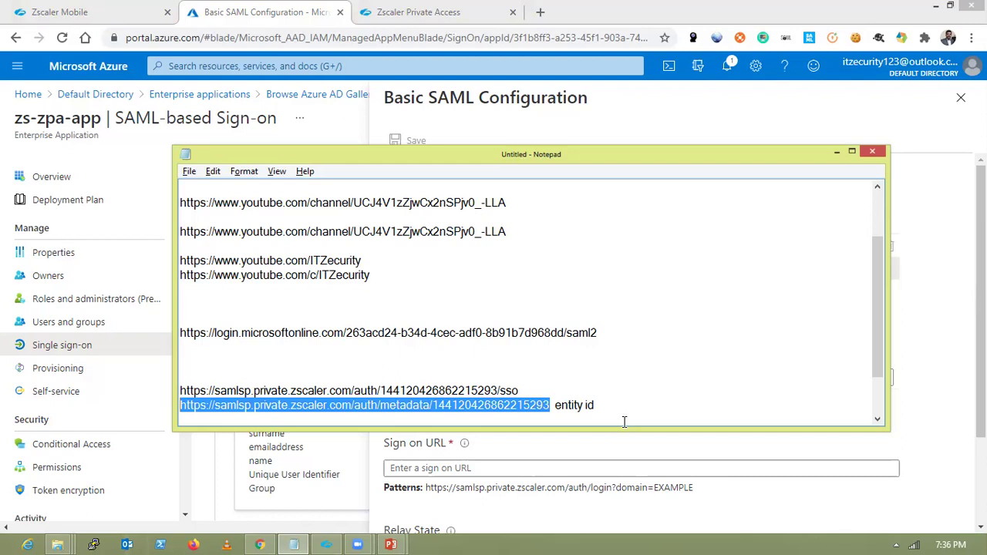
key("alt+Tab")
left_click(624, 471)
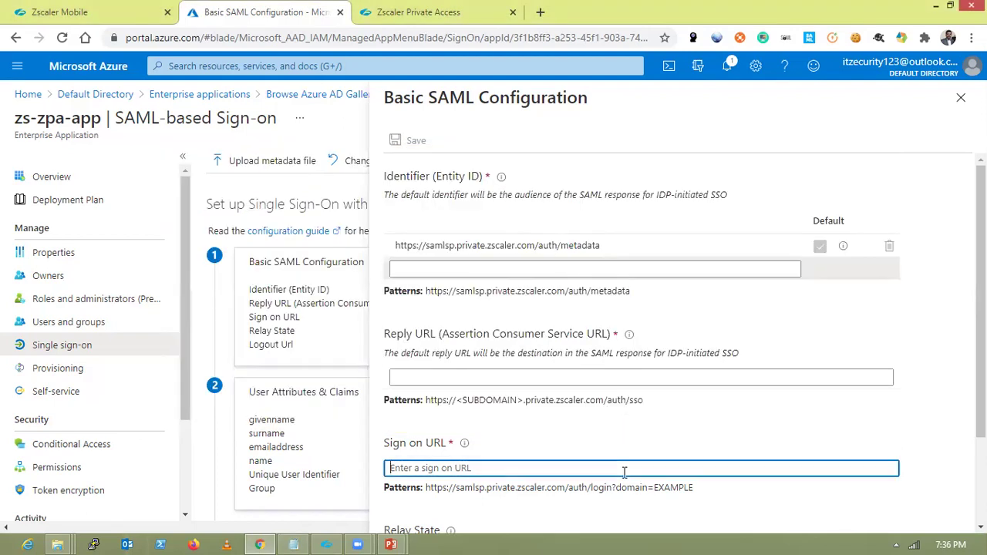
key("ctrl+v")
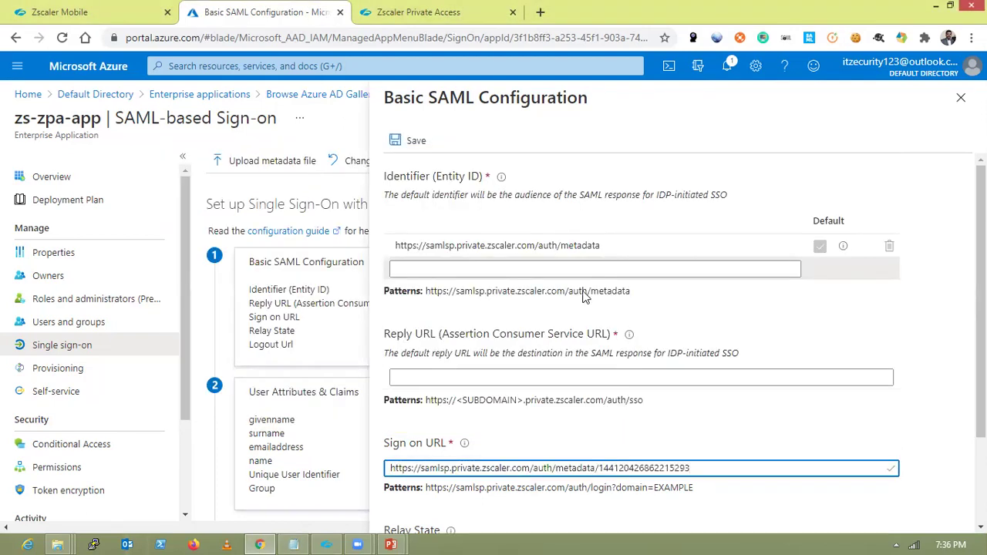
left_click(587, 267)
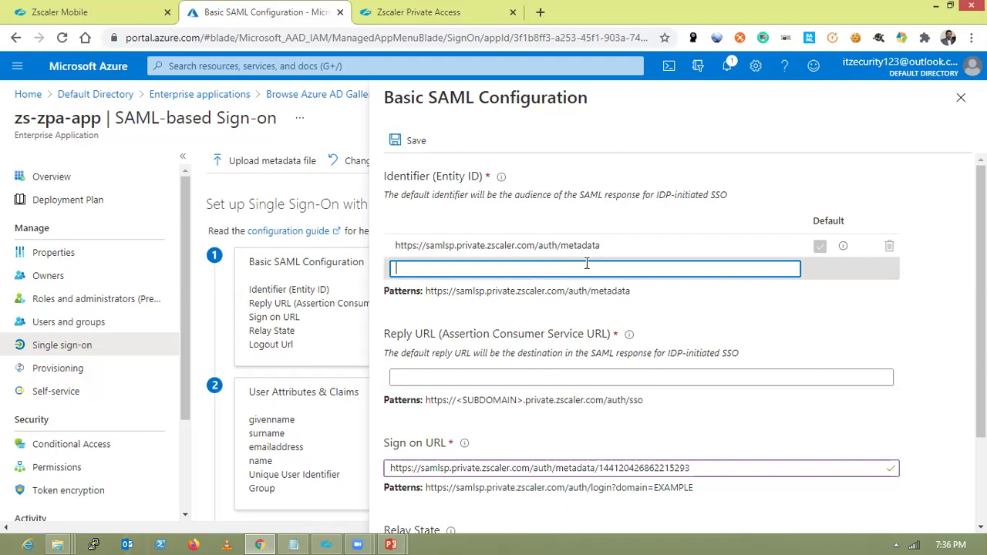
key("ctrl+v")
- Set the Reply URL (Assertion Consumer Service URL) to the samlsp.private.zscaler.com address ending in /sso, copied from the Notepad notes
left_click(522, 395)
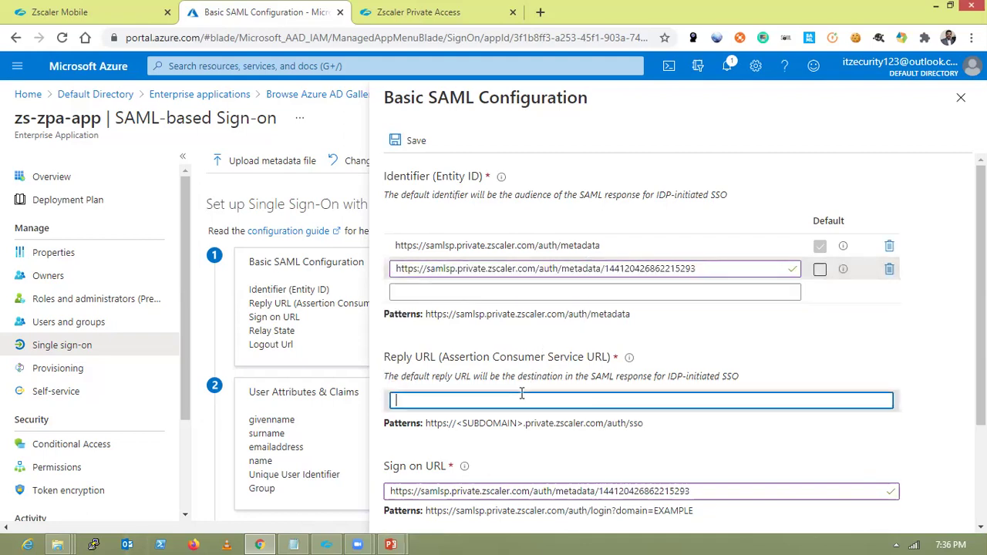
key("alt+Tab")
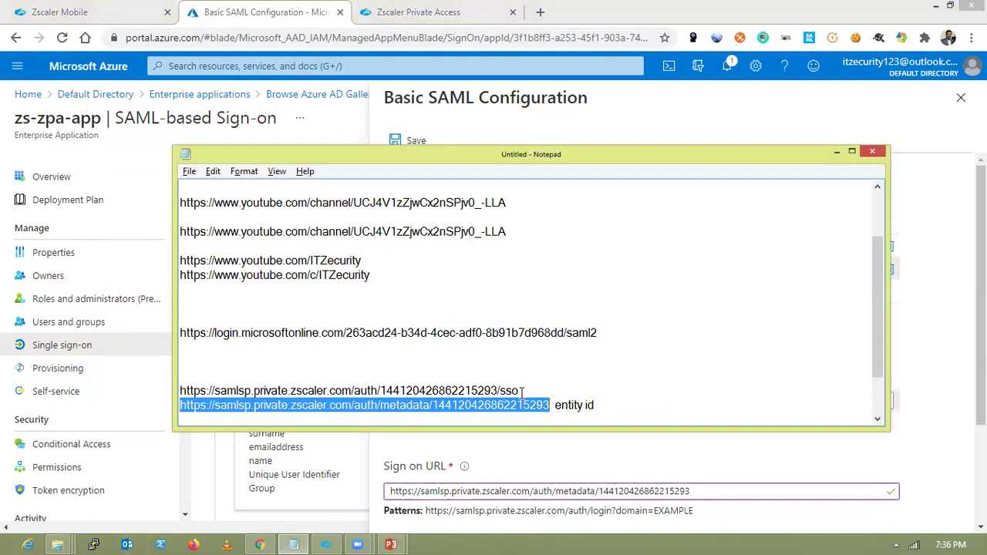
left_click(522, 391)
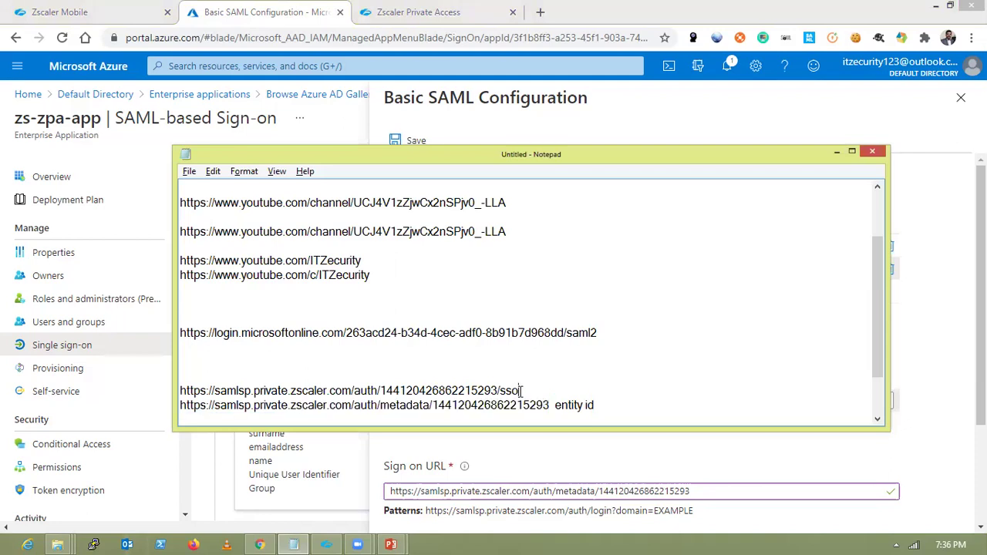
key("shift+Home")
key("ctrl+c")
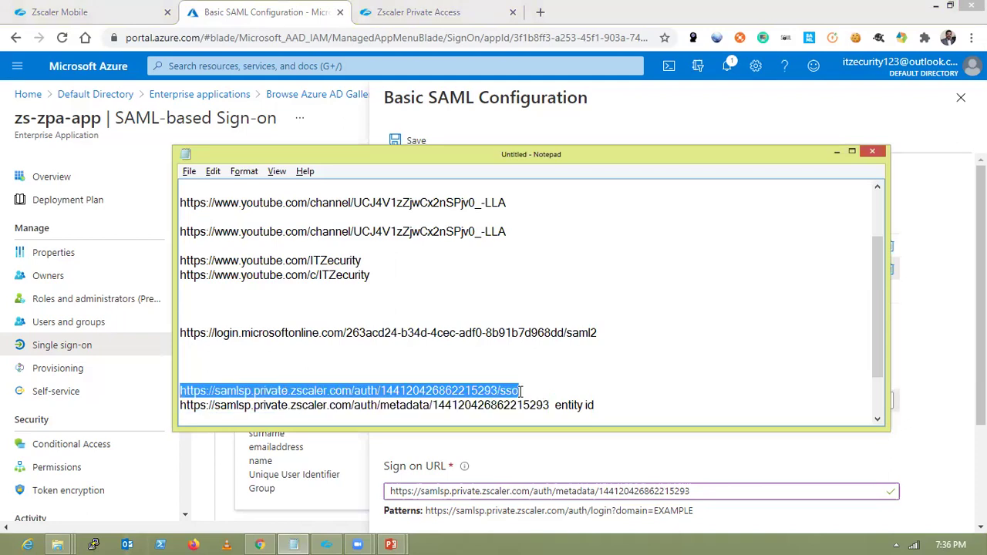
key("alt+Tab")
left_click(534, 394)
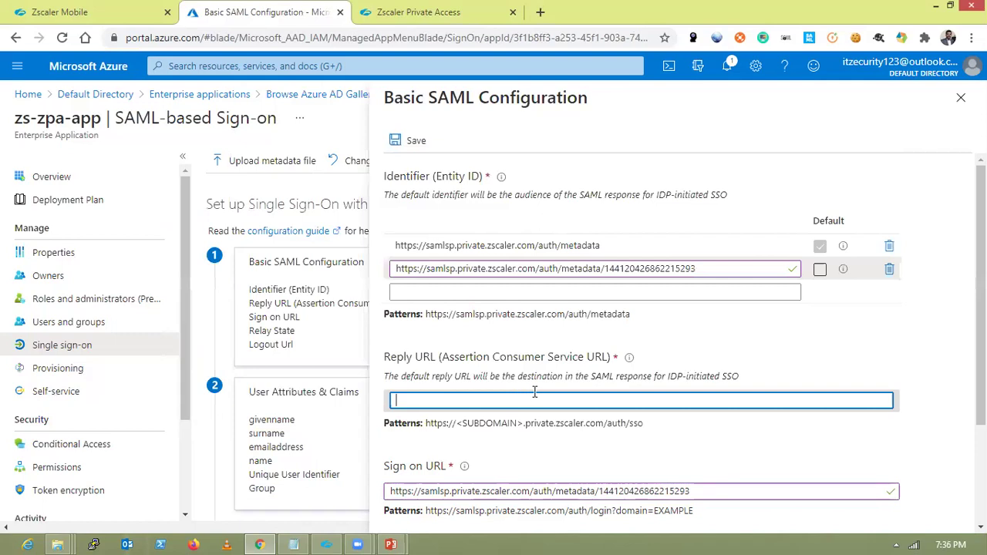
key("ctrl+v")
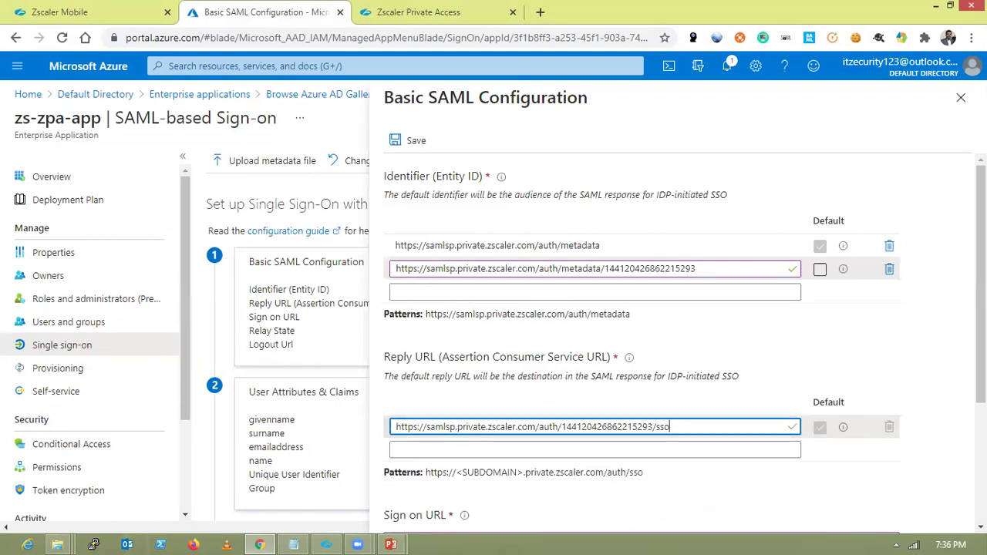
- Replace the Sign on URL with the same samlsp.private.zscaler.com address ending in /sso
scroll(907, 340, "down", 2)
scroll(754, 424, "down", 1)
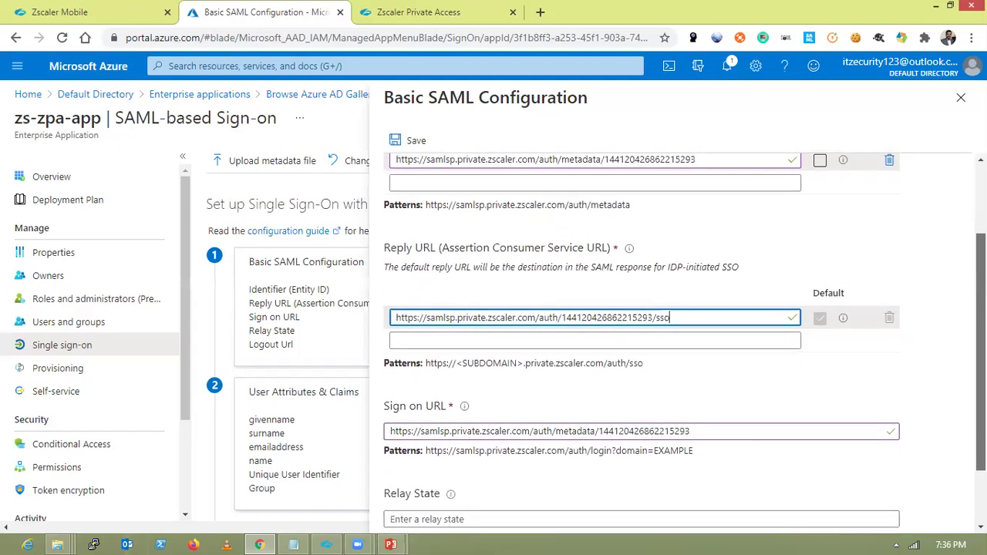
left_click(725, 425)
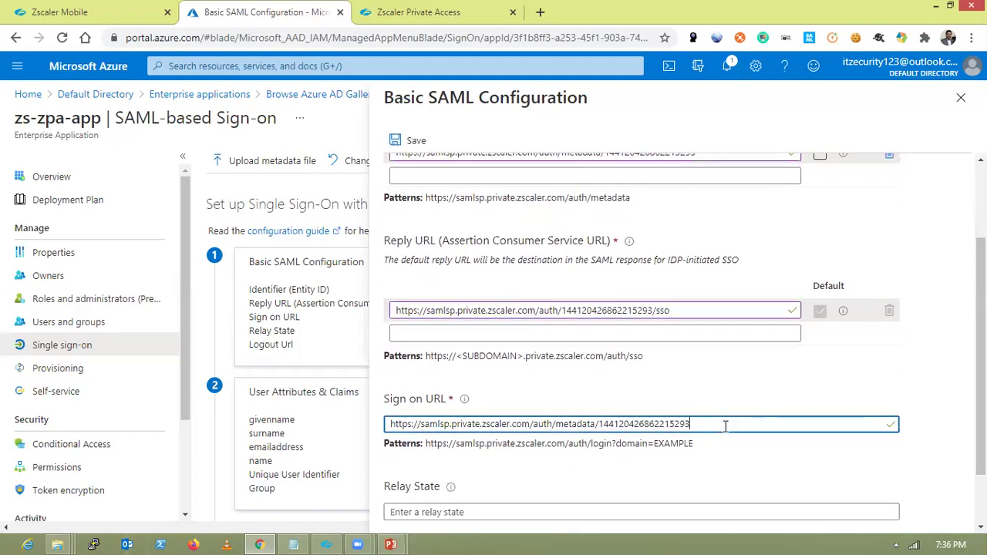
key("ctrl+a")
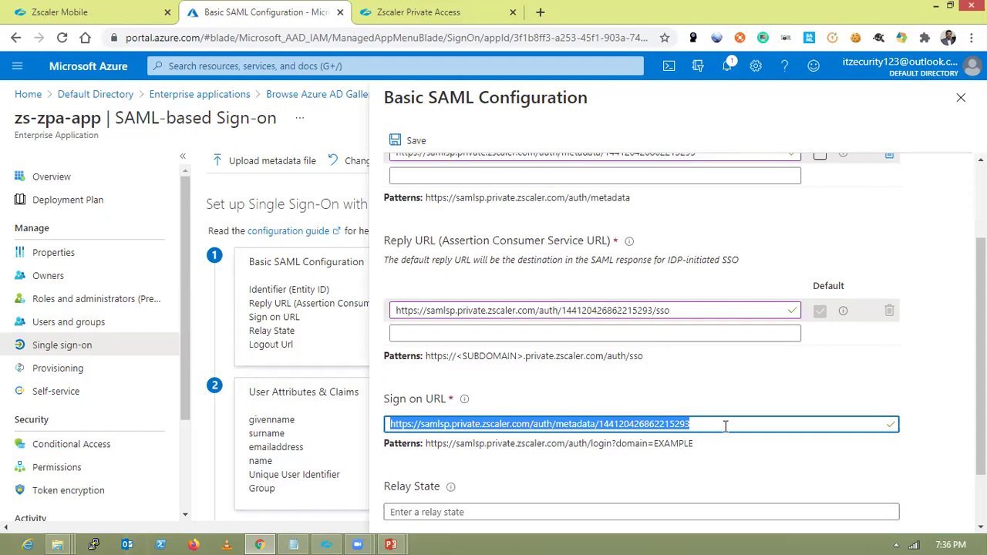
key("ctrl+v")
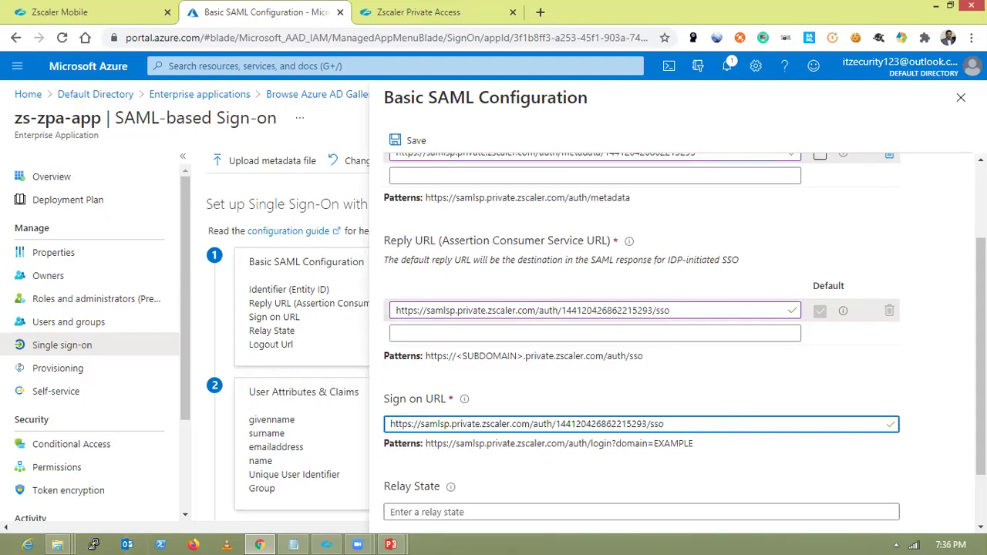
- Save and close the Basic SAML Configuration, postponing the single sign-on test
scroll(689, 165, "down", 1)
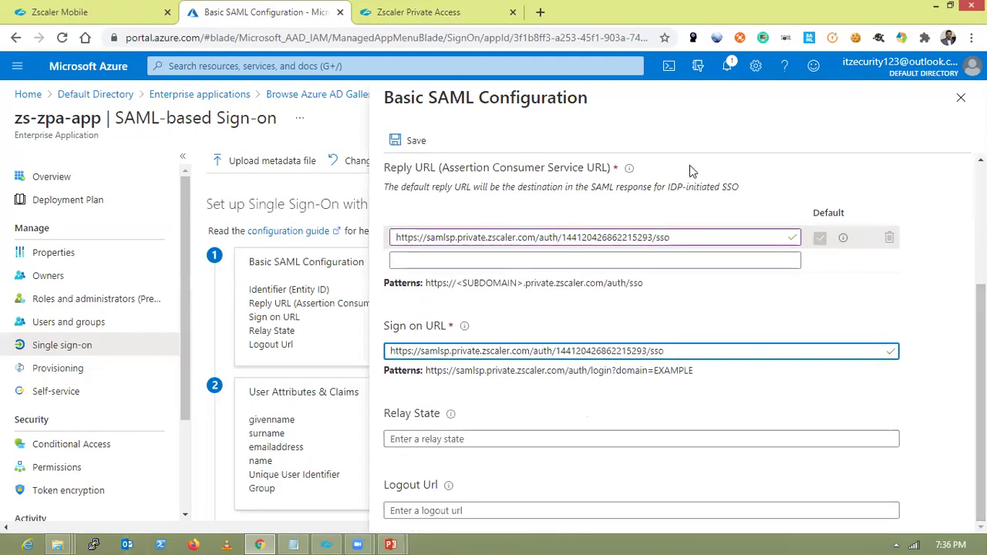
left_click(415, 143)
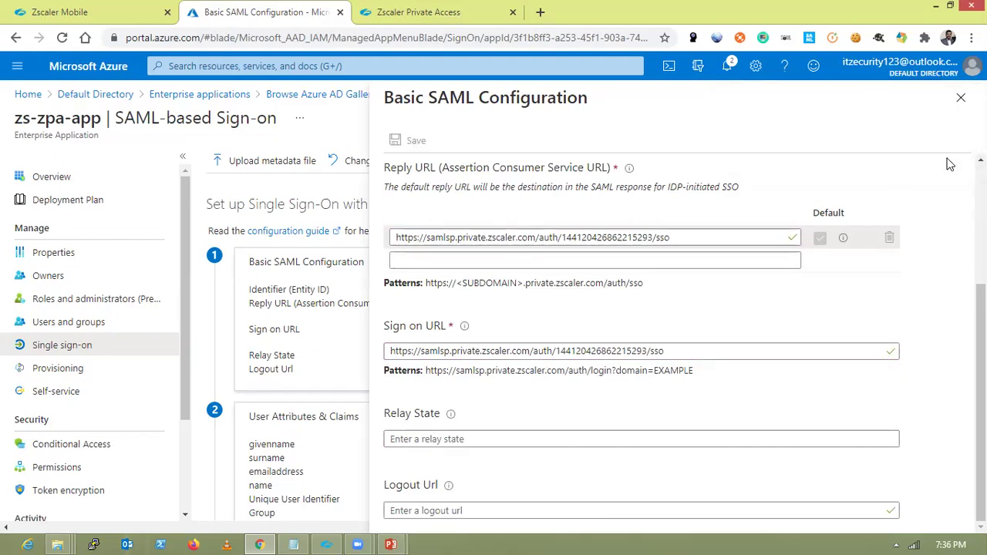
left_click(961, 99)
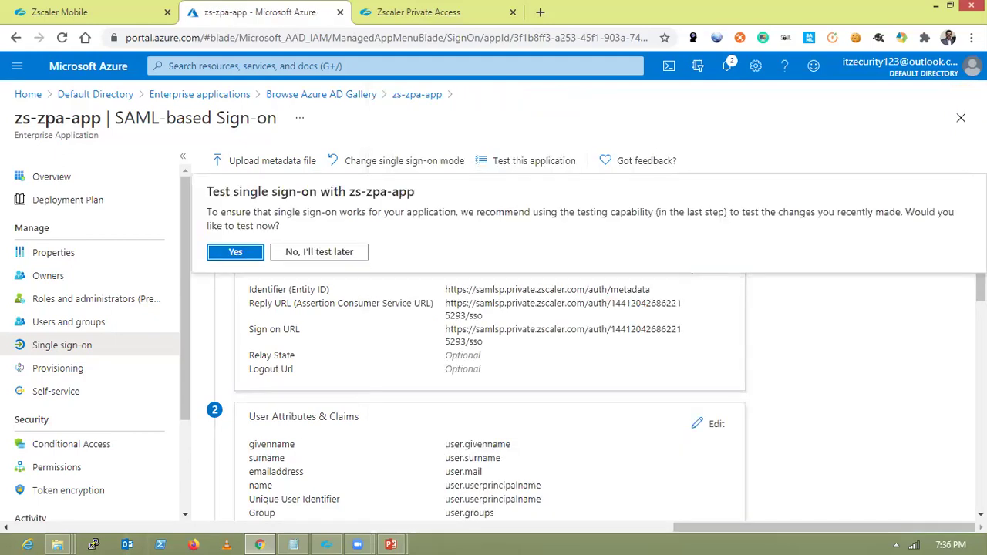
left_click(338, 253)
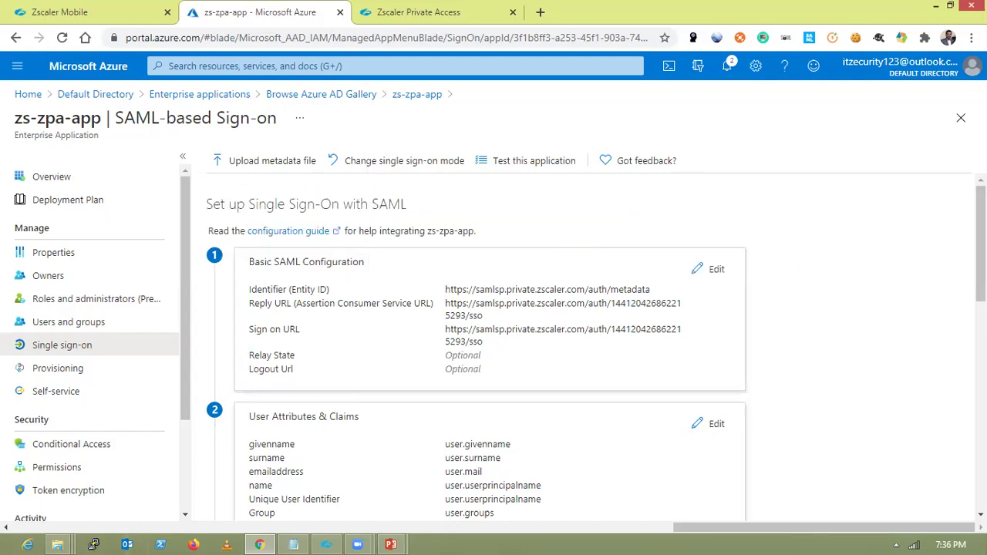
- Download the Federation Metadata XML and the Base64 certificate for SAML signing, keeping zs-zpa-app.xml and zs-zpa-app.cer
left_click_drag(981, 243, 981, 356)
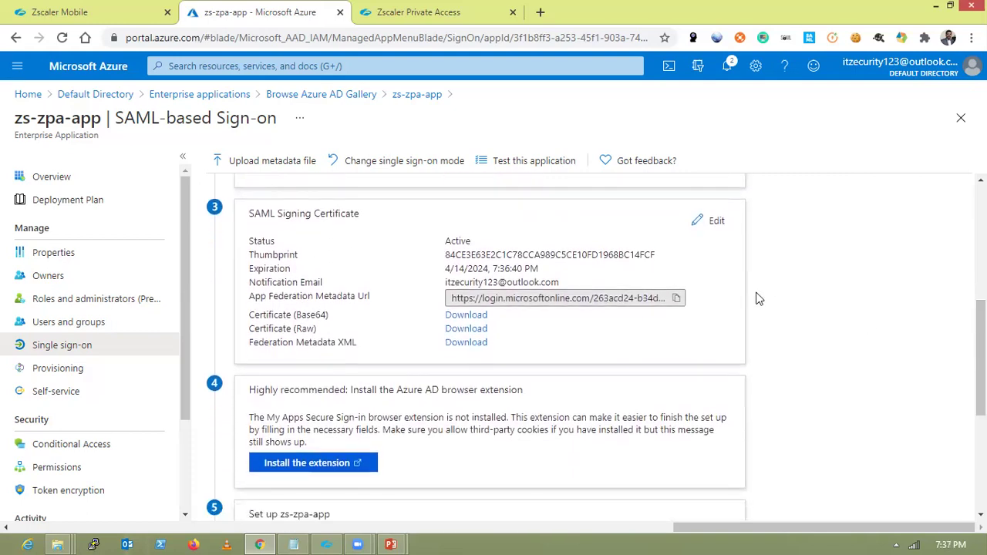
left_click(676, 300)
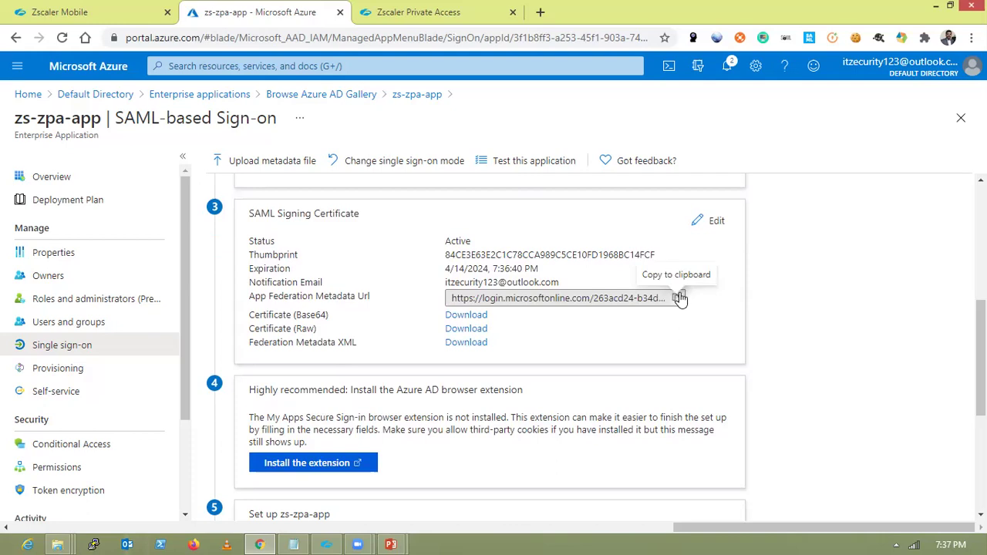
left_click(679, 300)
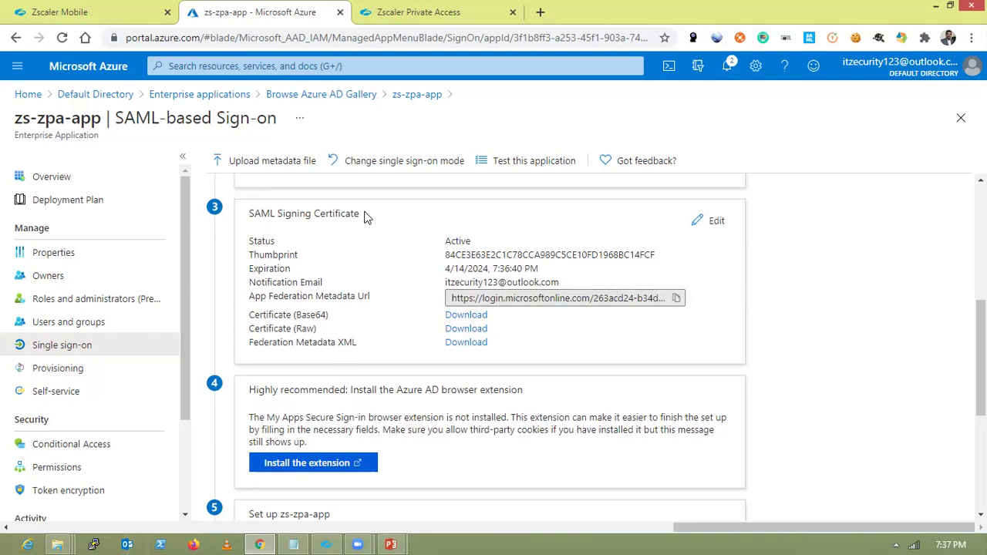
left_click(479, 347)
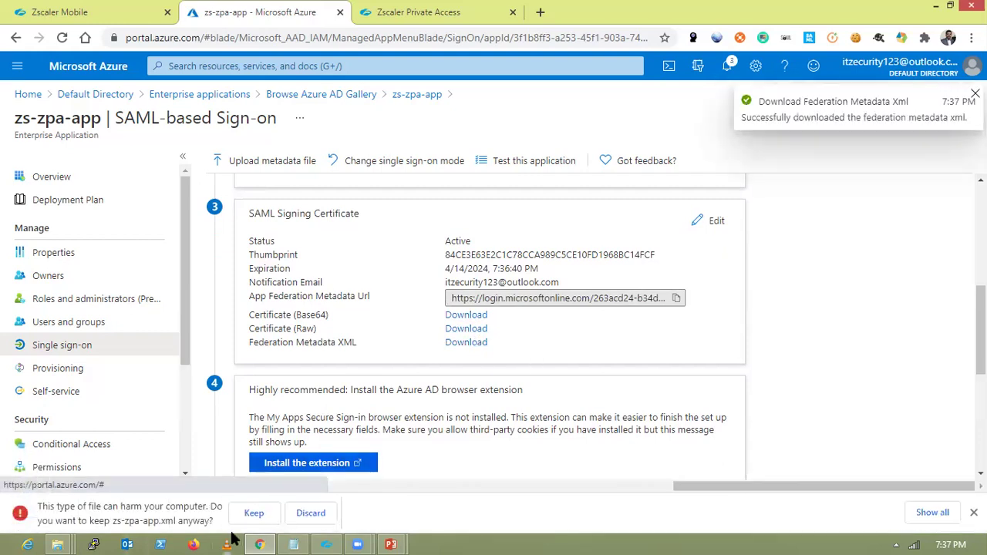
left_click(253, 514)
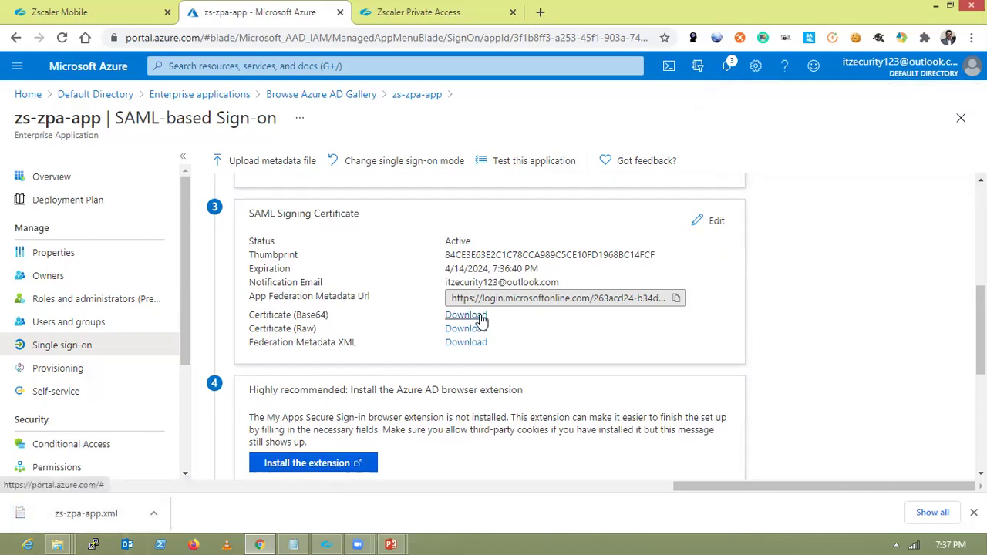
left_click(476, 315)
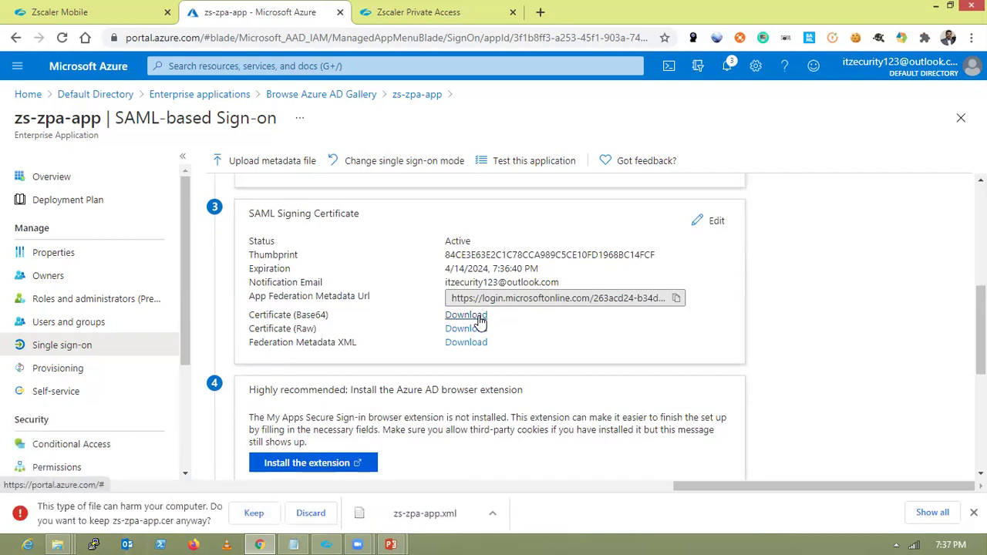
left_click(254, 513)
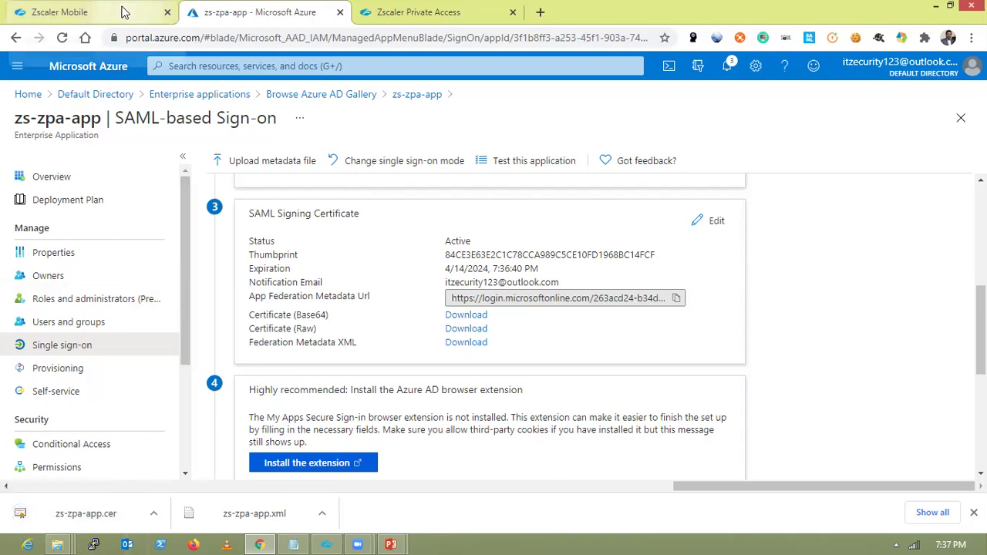
- Resume the azure-idp configuration in Zscaler Private Access and upload zs-zpa-app.xml as the IdP metadata file
key("ctrl+Tab")
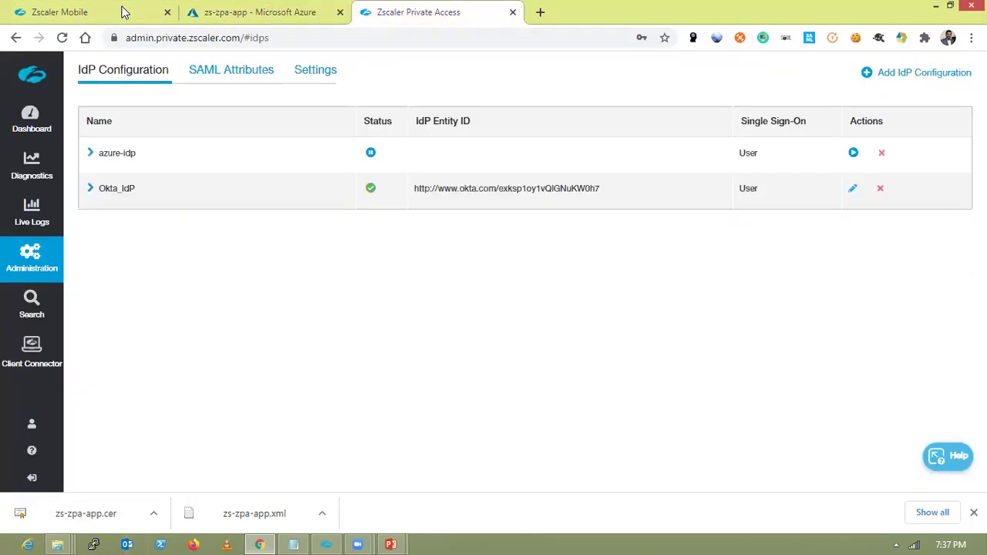
left_click(854, 154)
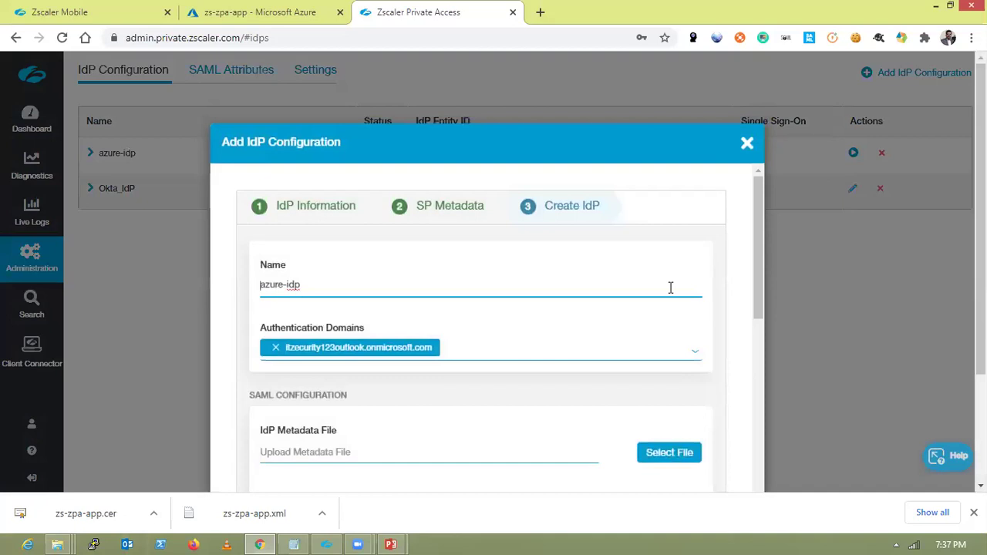
left_click_drag(757, 237, 747, 311)
left_click(669, 265)
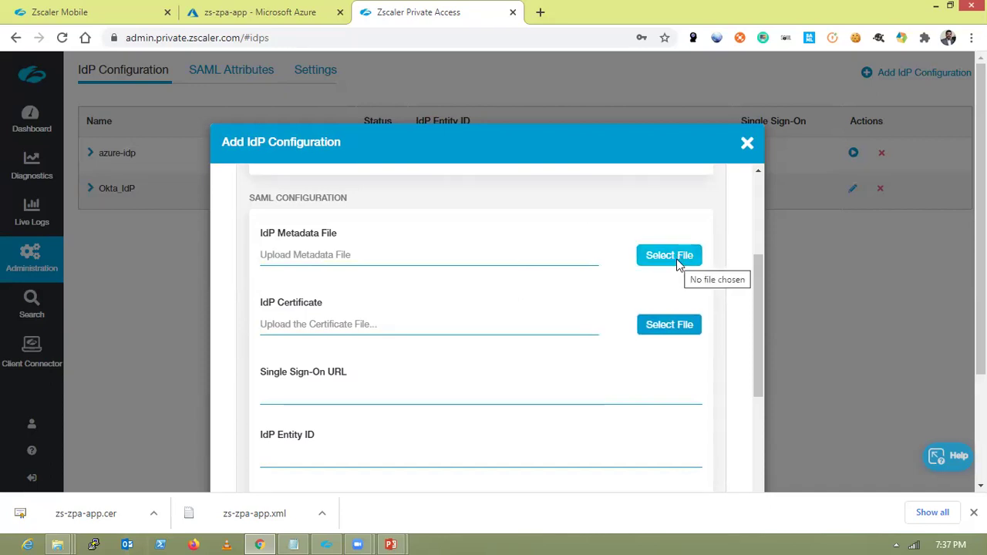
left_click(676, 264)
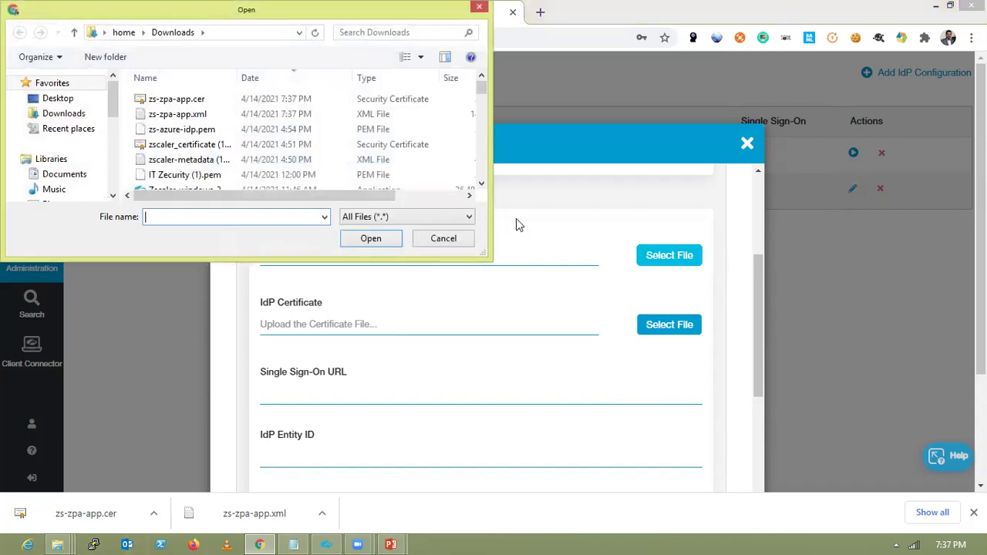
left_click(221, 114)
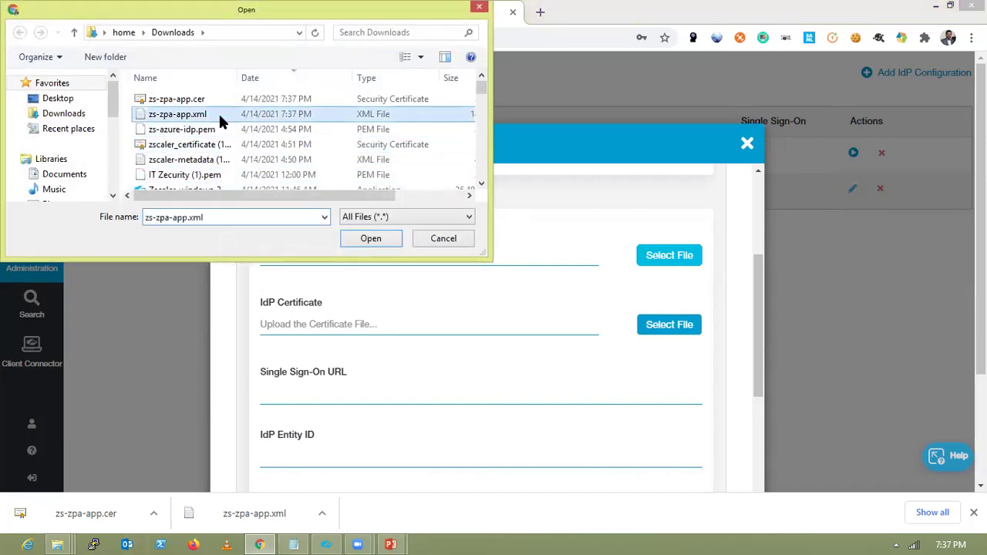
left_click(367, 238)
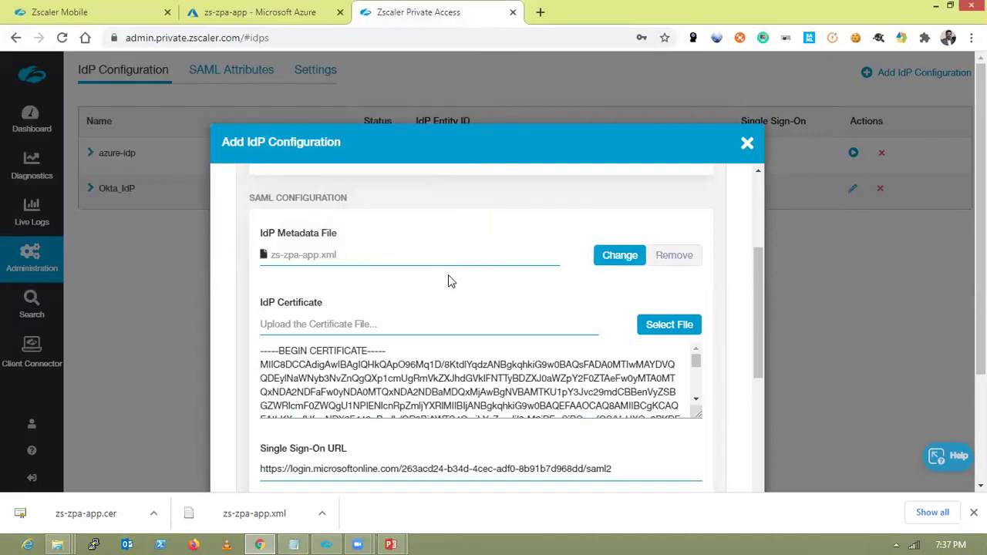
left_click_drag(751, 274, 734, 391)
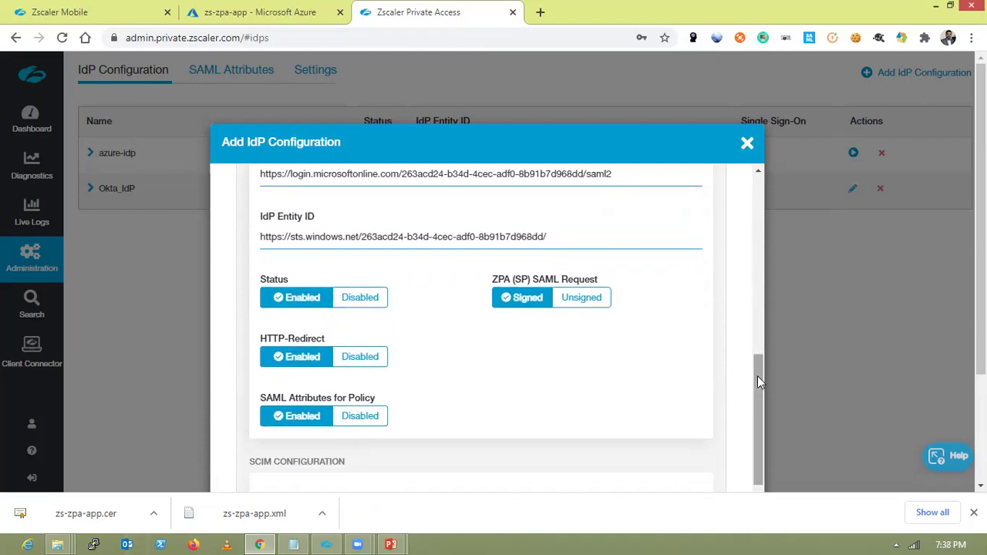
- Save the azure-idp configuration, keeping the SAML options enabled and both SCIM options disabled
left_click_drag(758, 376, 754, 430)
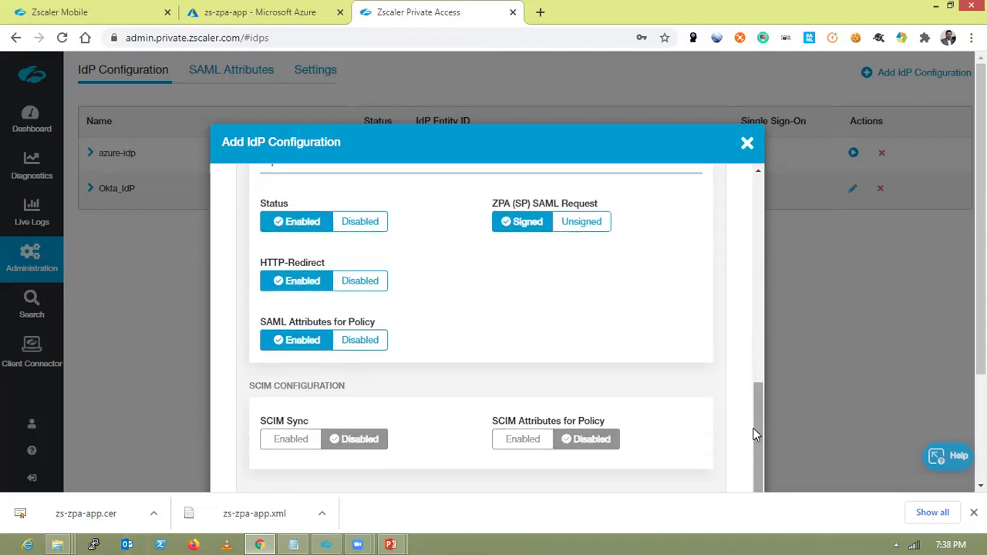
scroll(555, 348, "down", 3)
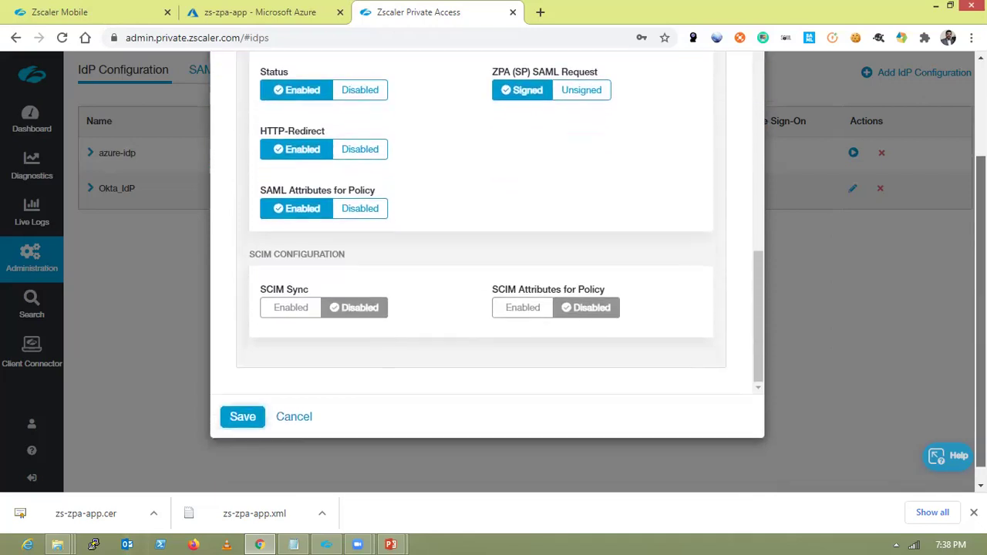
left_click(245, 417)
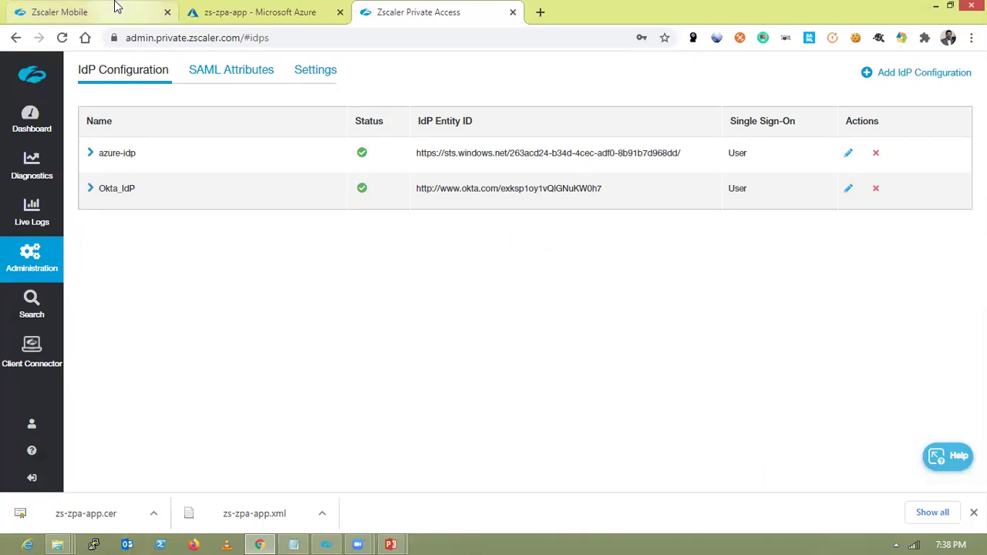
- Switch to the Azure portal and start a user/group assignment for zs-zpa-app with the it-user-grp-zpa group selected
left_click(225, 10)
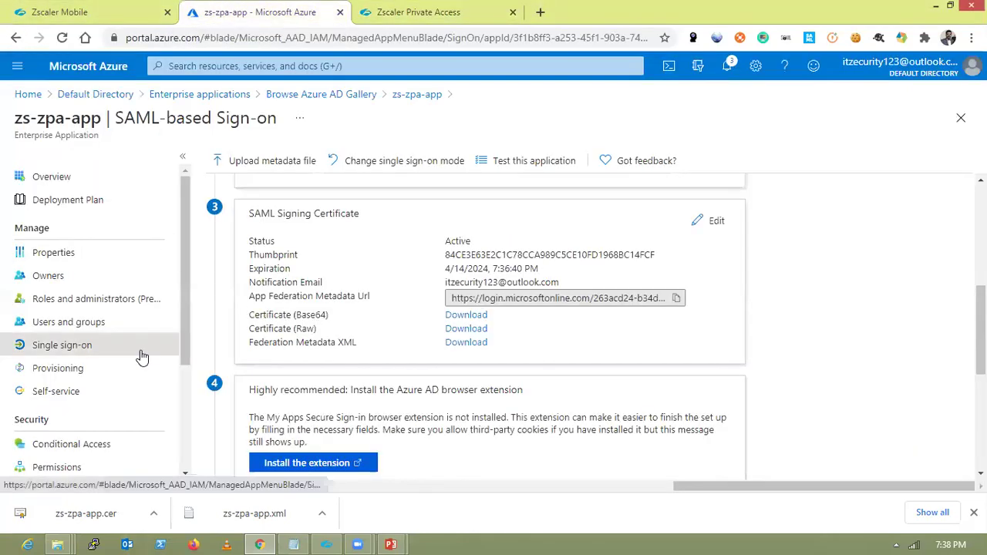
left_click(101, 330)
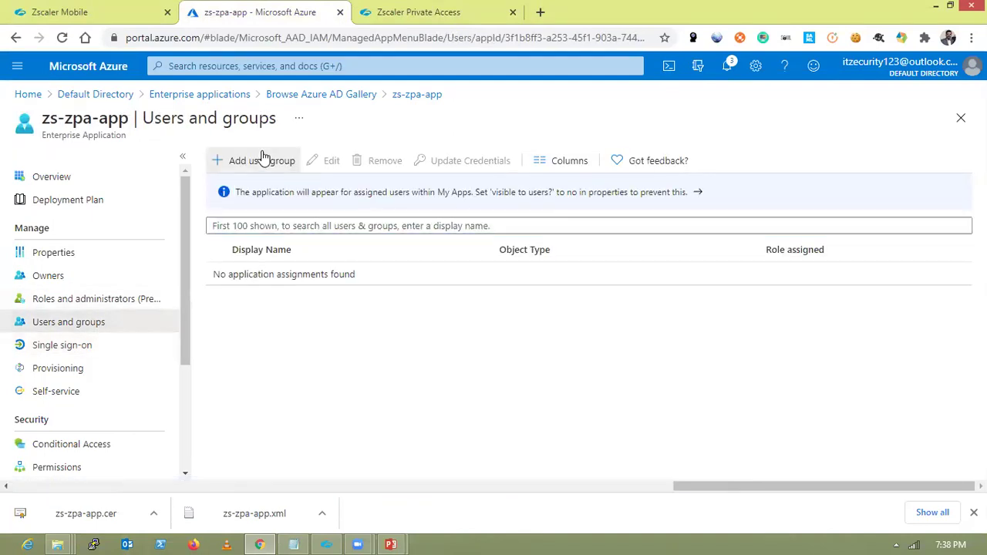
left_click(262, 160)
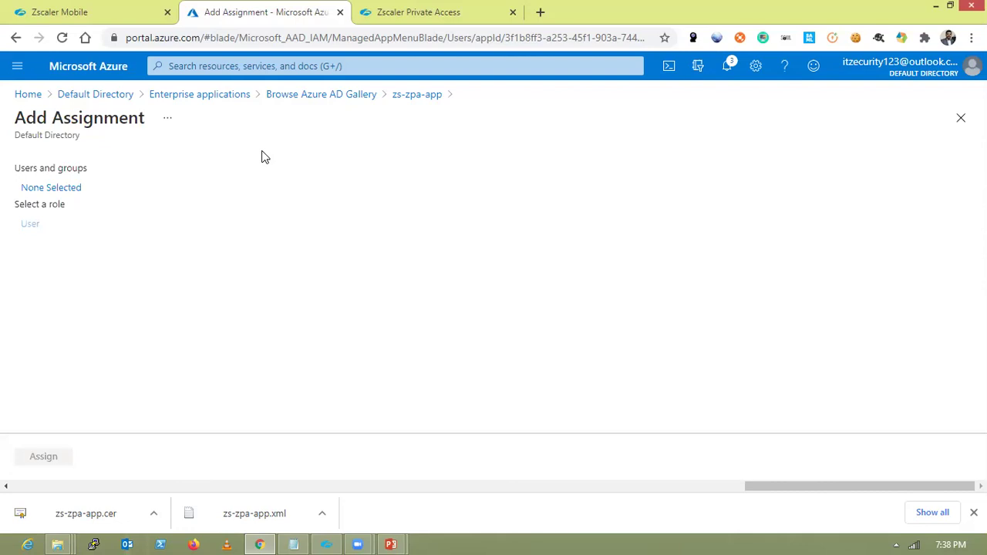
left_click(70, 189)
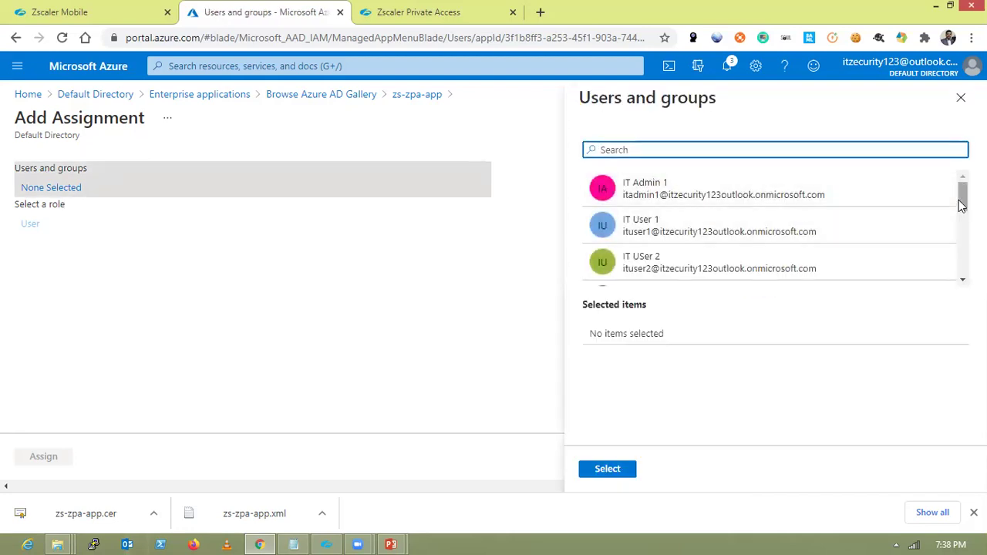
left_click_drag(962, 205, 951, 252)
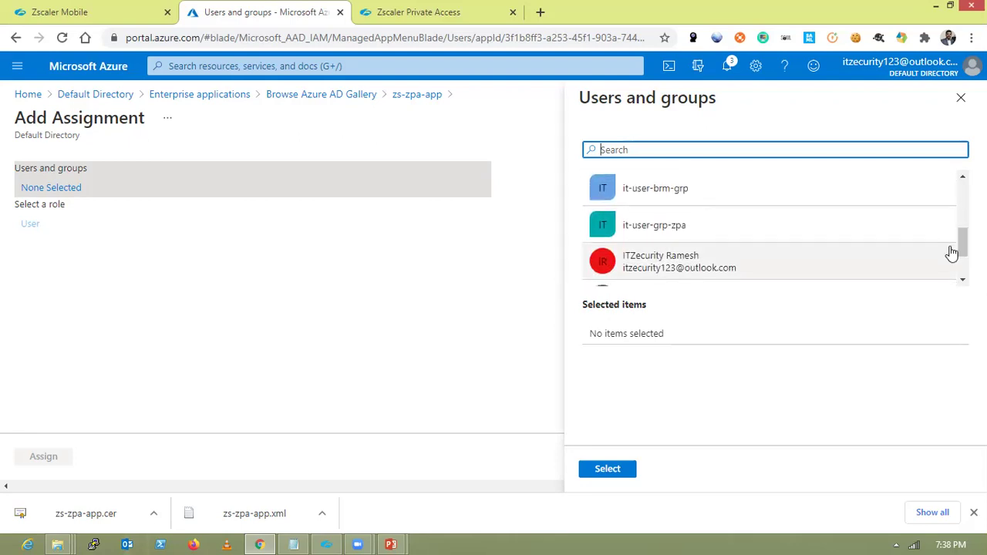
left_click(746, 233)
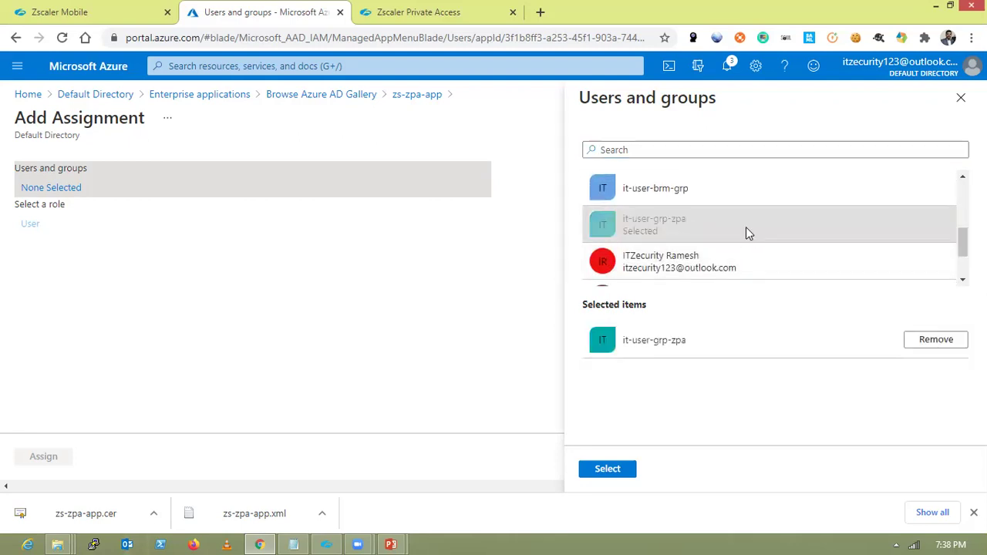
left_click(608, 472)
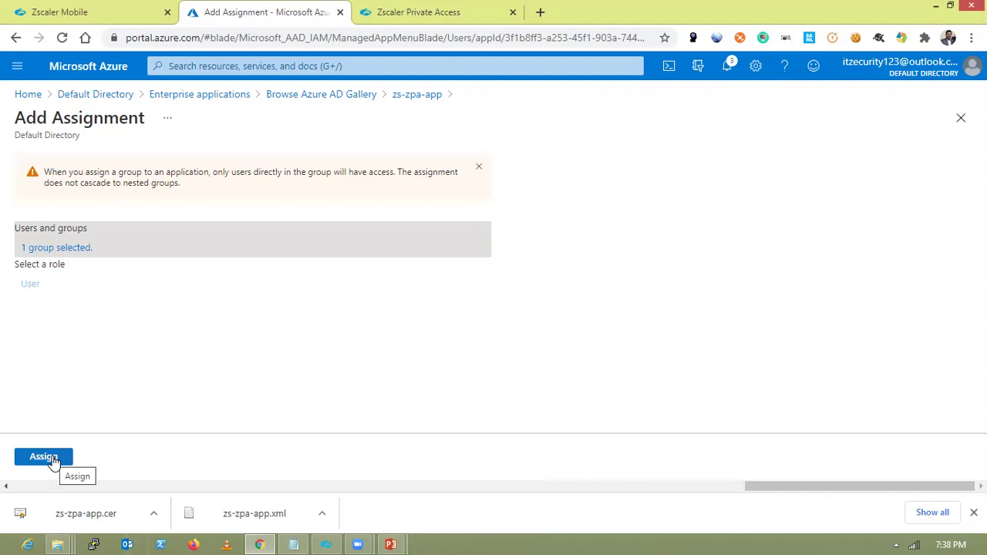
- Add the it-user-brm-grp and it-admin-grp-zpa groups to the selection and assign all selected groups to the application
left_click(80, 249)
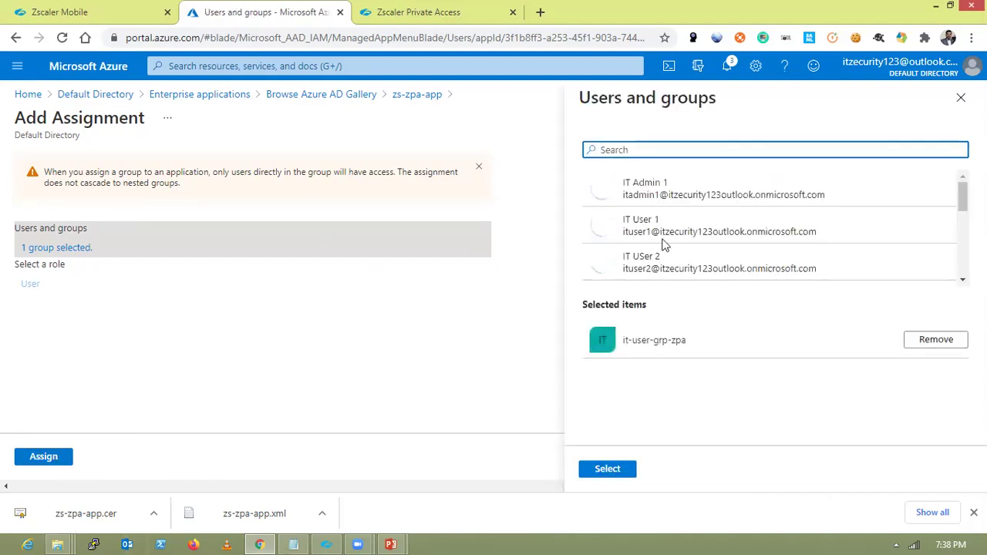
left_click_drag(961, 198, 955, 233)
left_click(740, 220)
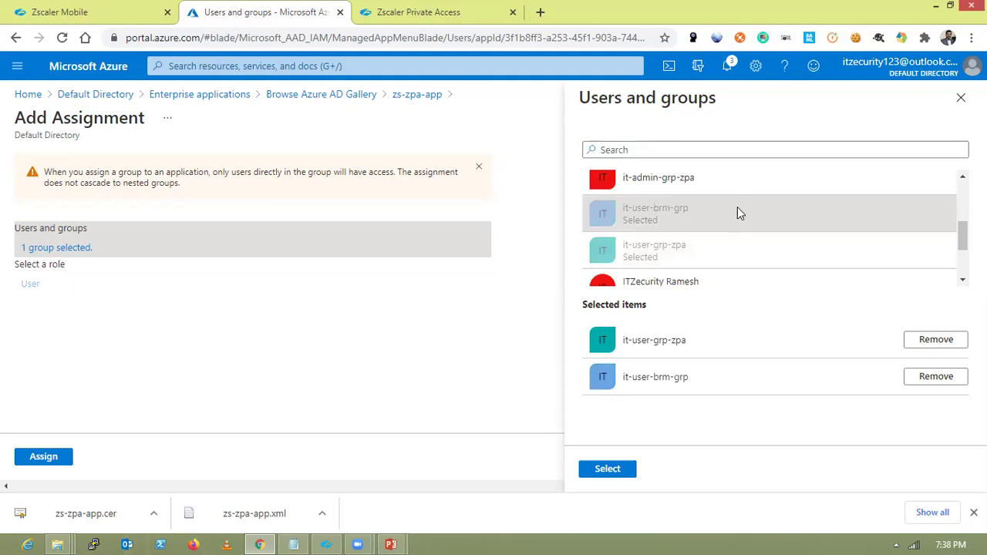
left_click(733, 182)
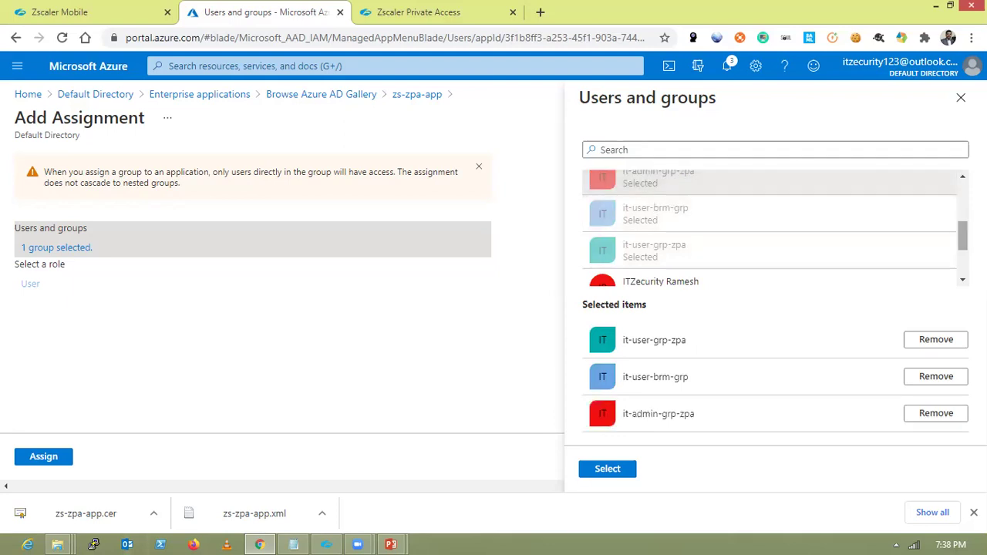
scroll(771, 229, "down", 3)
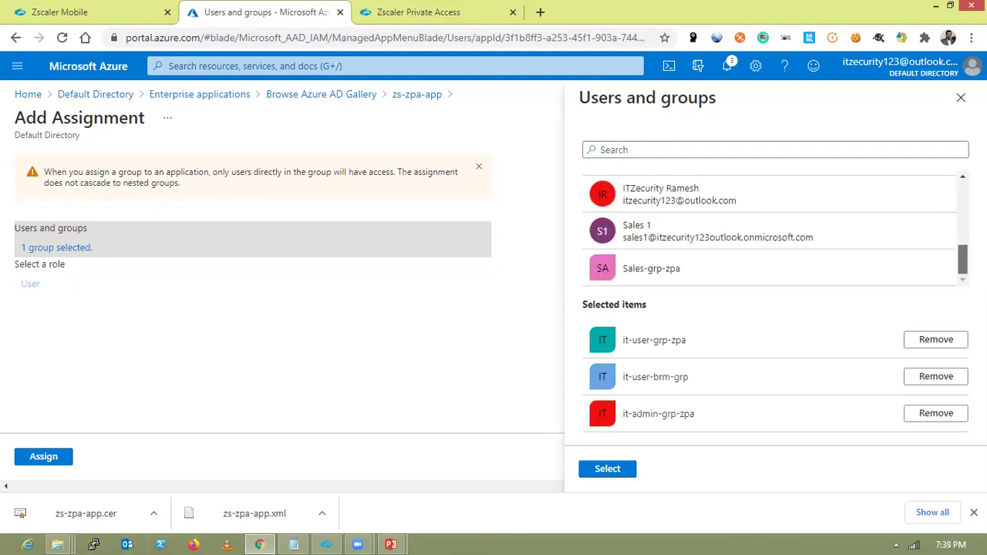
left_click(609, 469)
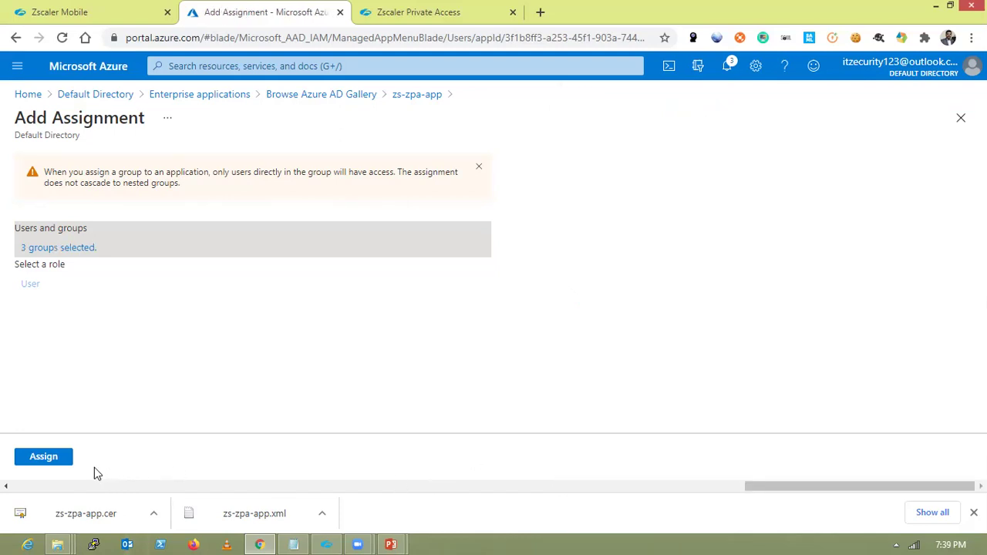
left_click(64, 458)
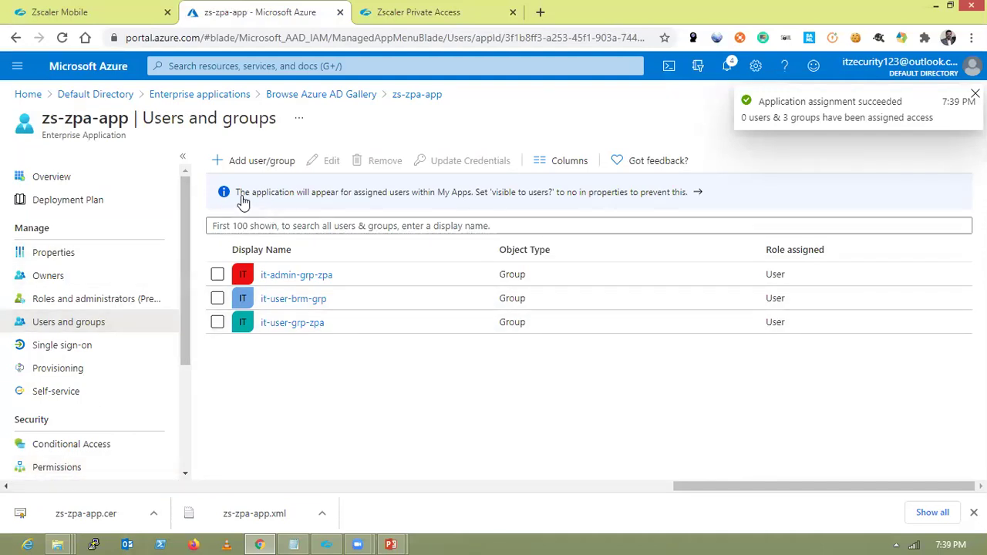
- Start provisioning setup for zs-zpa-app and set the Provisioning Mode to Automatic
left_click_drag(185, 270, 185, 311)
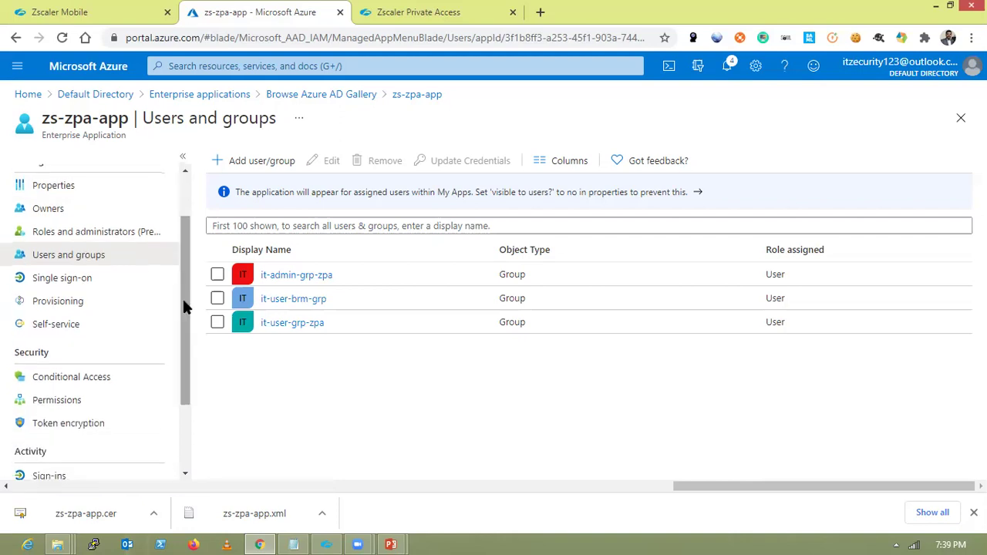
left_click(88, 309)
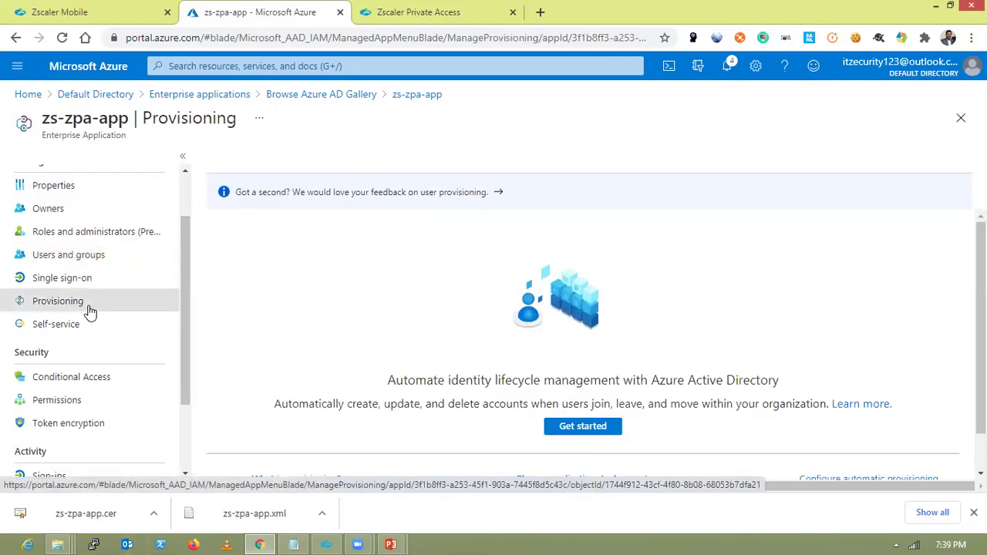
left_click(588, 425)
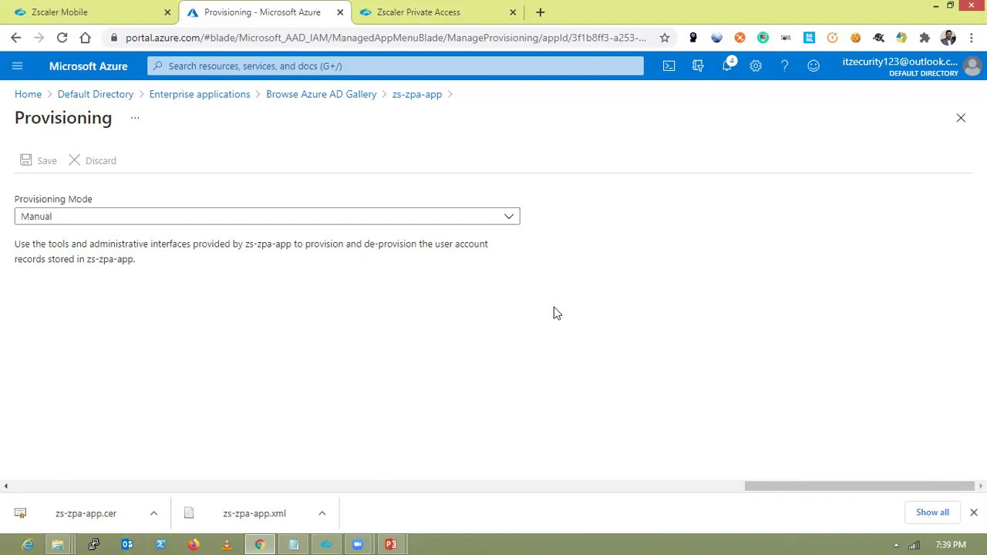
left_click(509, 218)
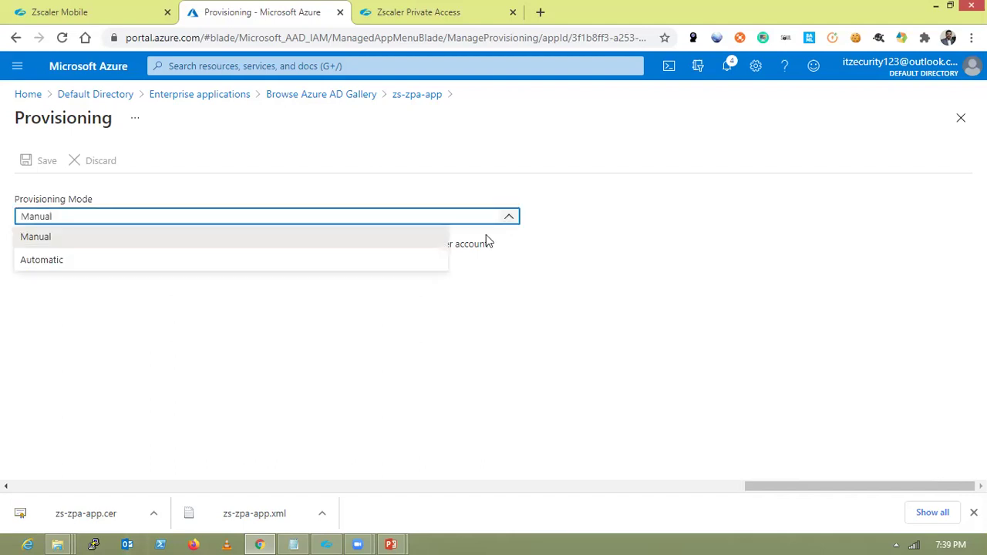
left_click(411, 260)
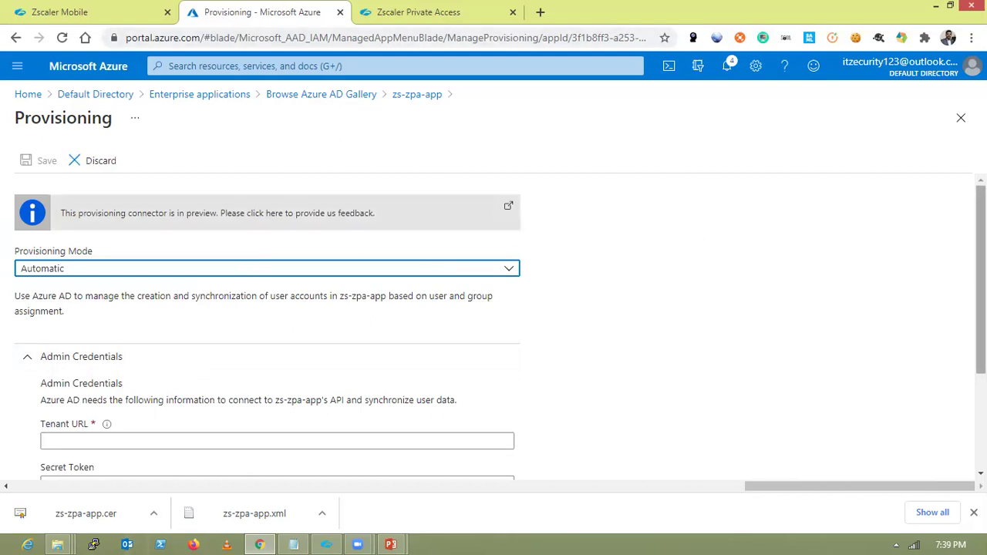
scroll(808, 182, "down", 1)
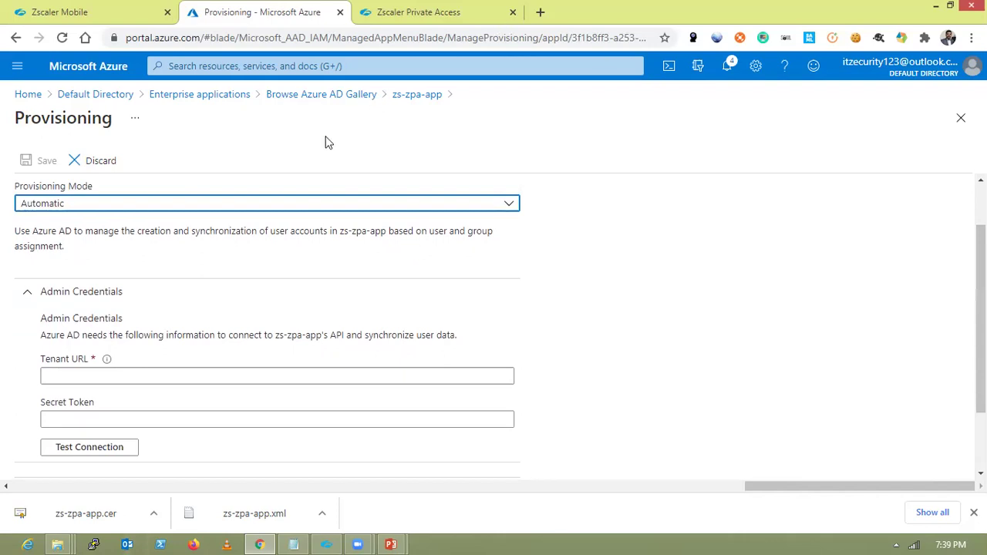
- Switch to Zscaler Private Access and edit azure-idp to enable SCIM Sync and SCIM Attributes for Policy
key("ctrl+Tab")
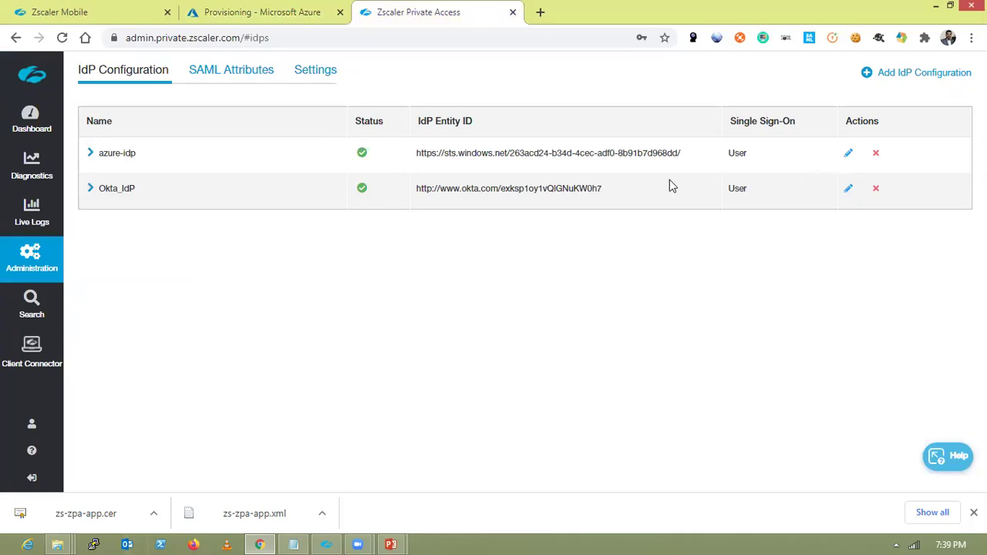
left_click(848, 155)
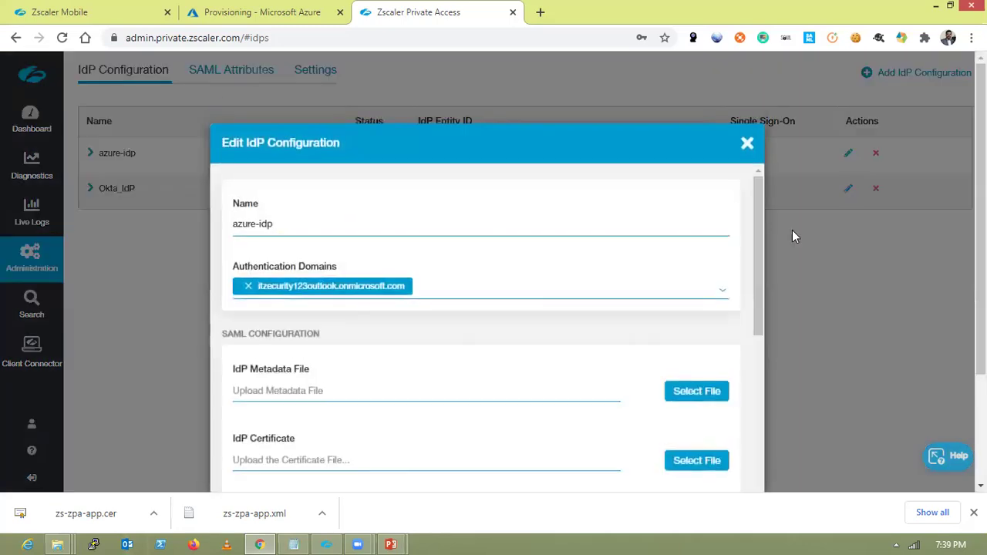
left_click_drag(760, 233, 743, 417)
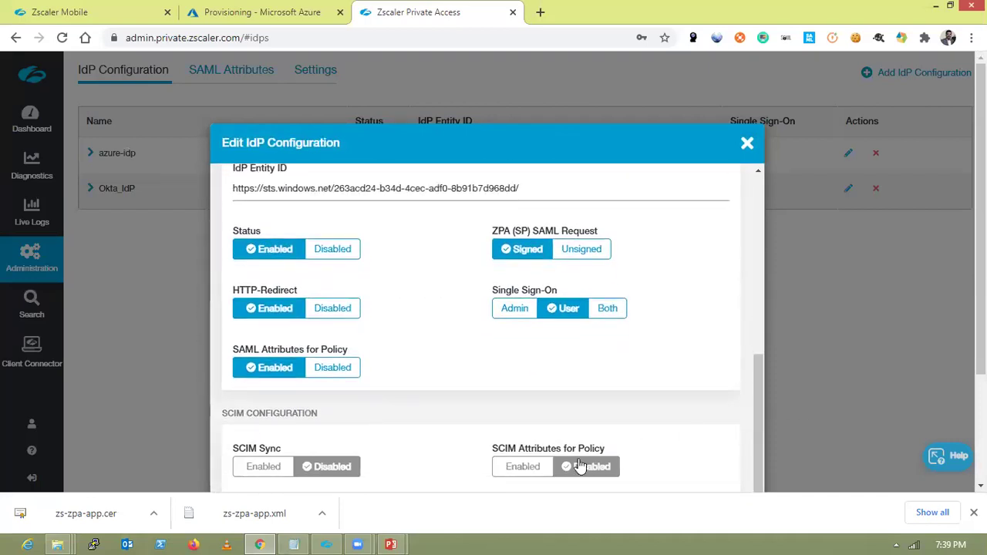
left_click(271, 467)
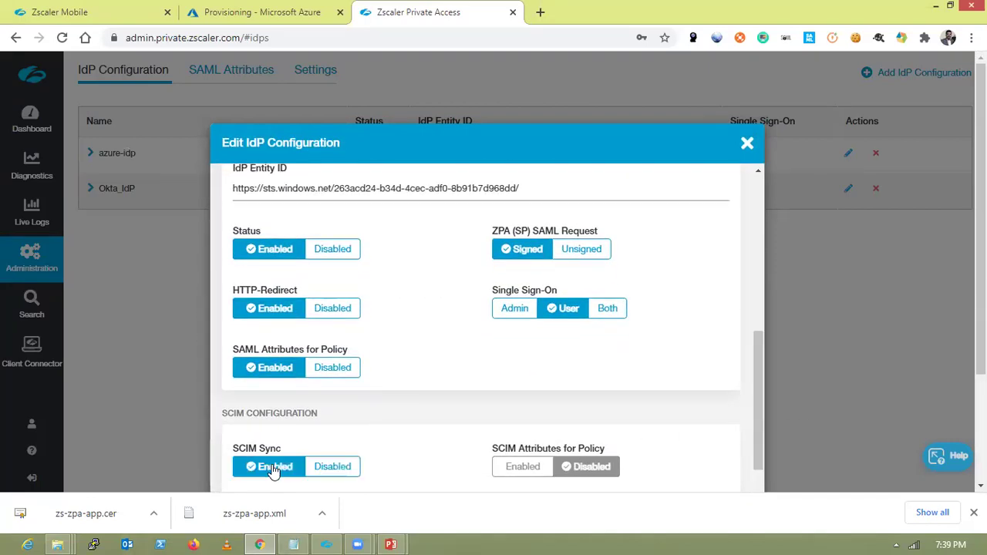
left_click(527, 466)
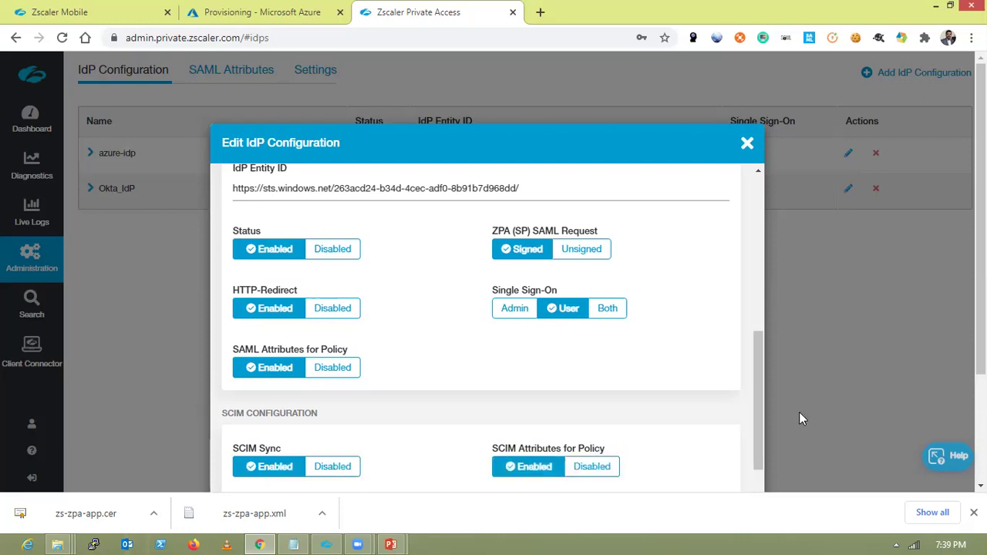
- Copy the SCIM Service Provider Endpoint of azure-idp into the Tenant URL of the Azure provisioning settings
scroll(688, 379, "down", 2)
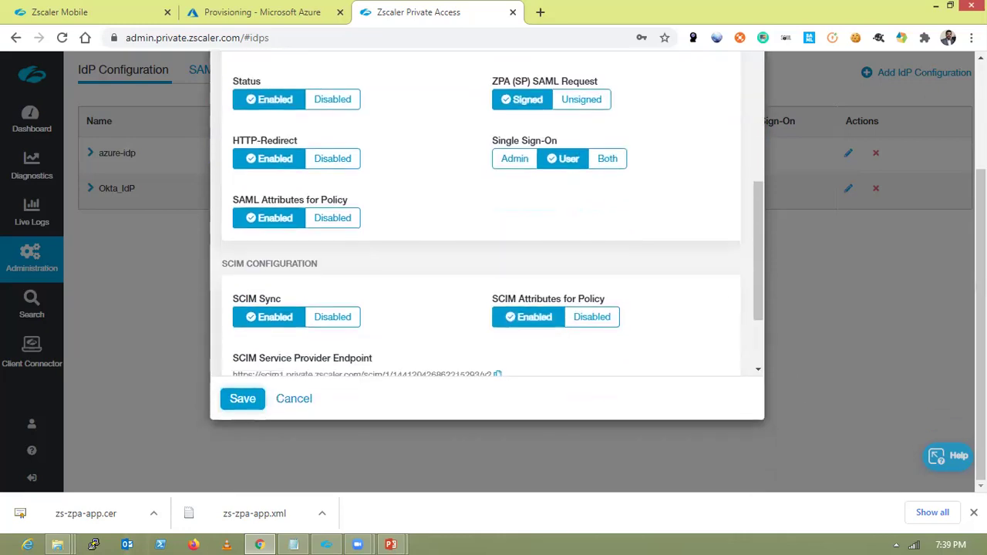
left_click_drag(756, 304, 746, 380)
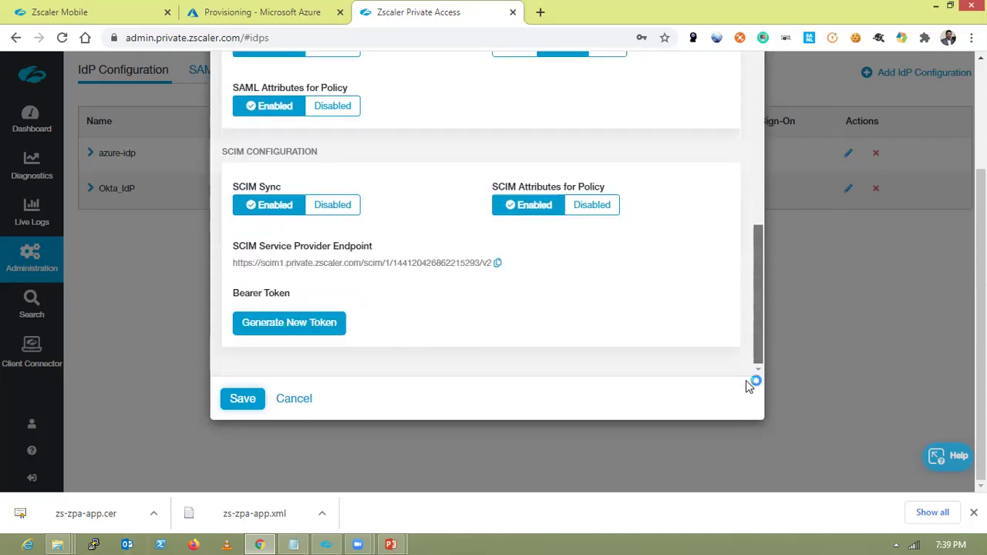
left_click(498, 264)
left_click(274, 12)
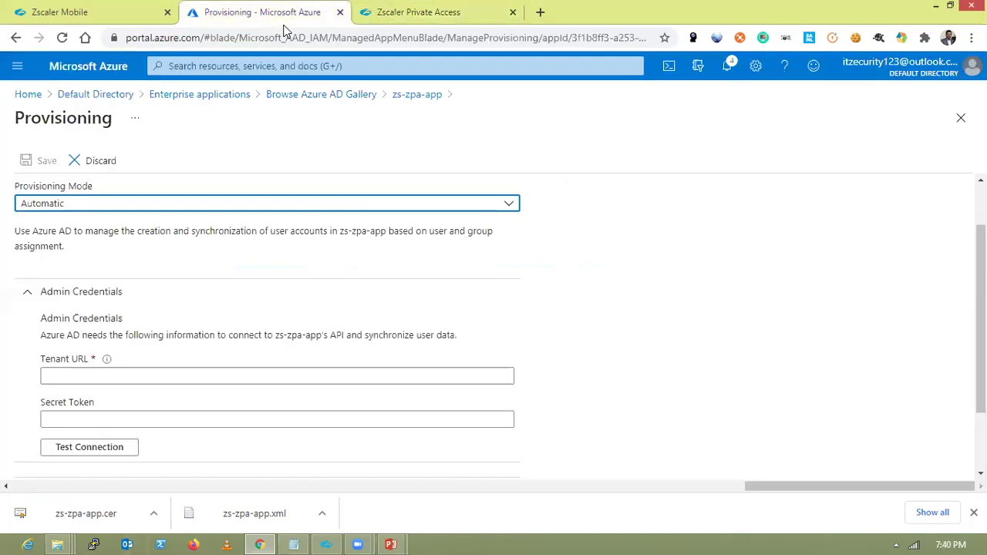
left_click(201, 375)
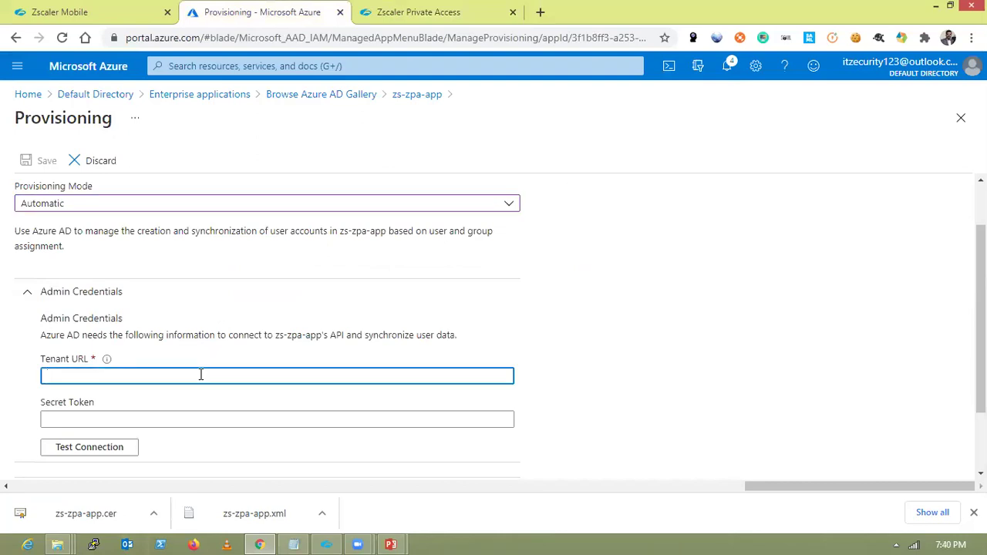
key("ctrl+v")
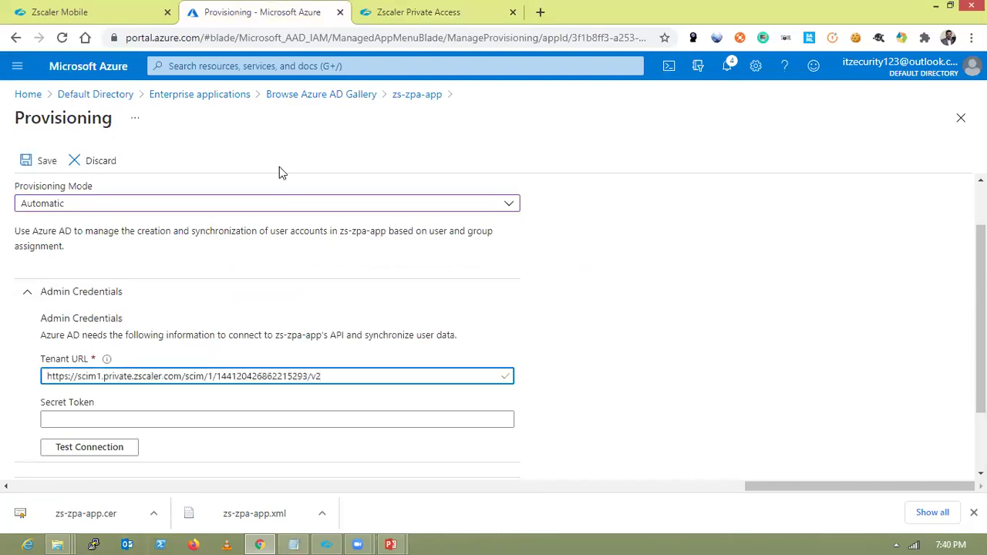
- Generate a new bearer token for azure-idp in Zscaler Private Access and paste it as the Secret Token in Azure provisioning
left_click(369, 19)
left_click(307, 324)
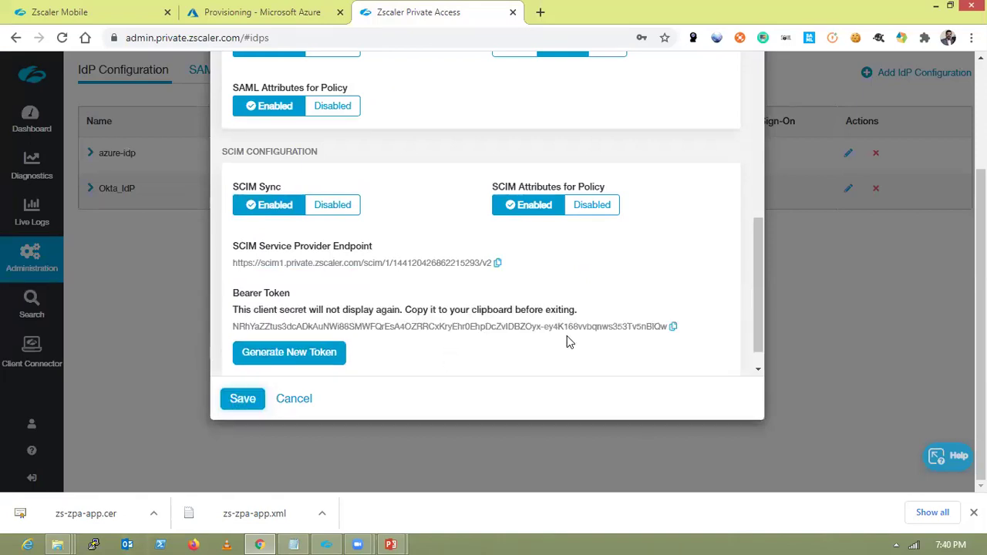
left_click(673, 327)
key("ctrl+shift+Tab")
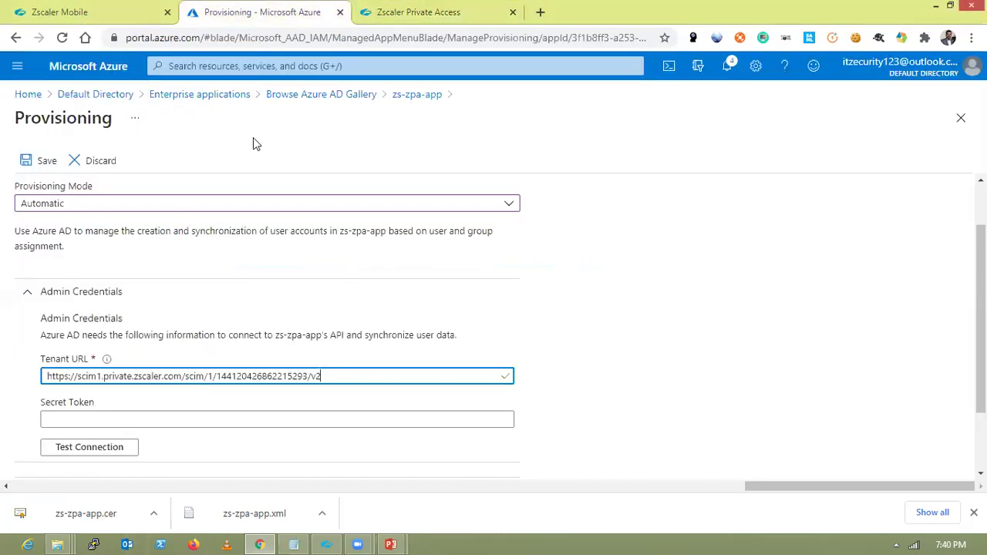
left_click(174, 422)
key("ctrl+v")
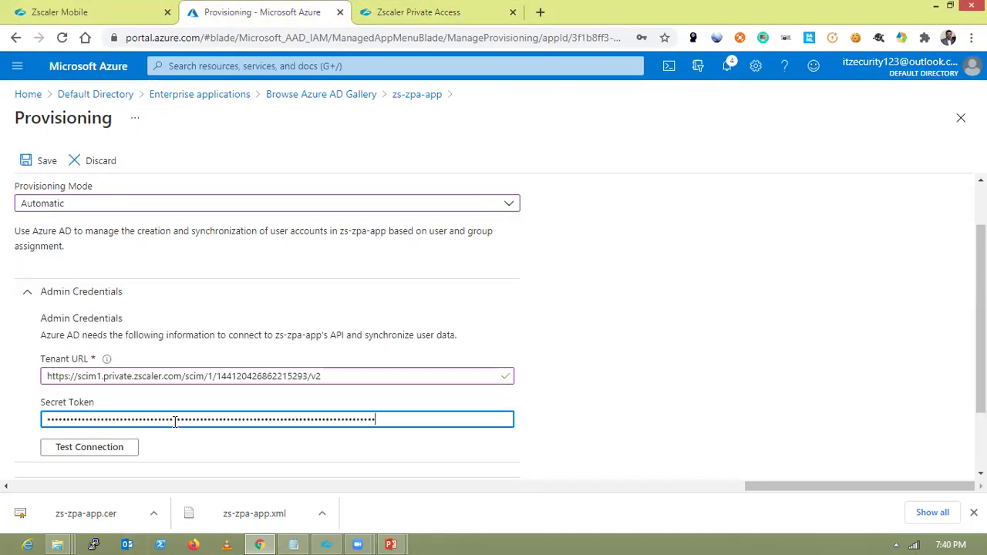
- Switch to Zscaler Private Access and save the azure-idp configuration with its SCIM settings
left_click(360, 25)
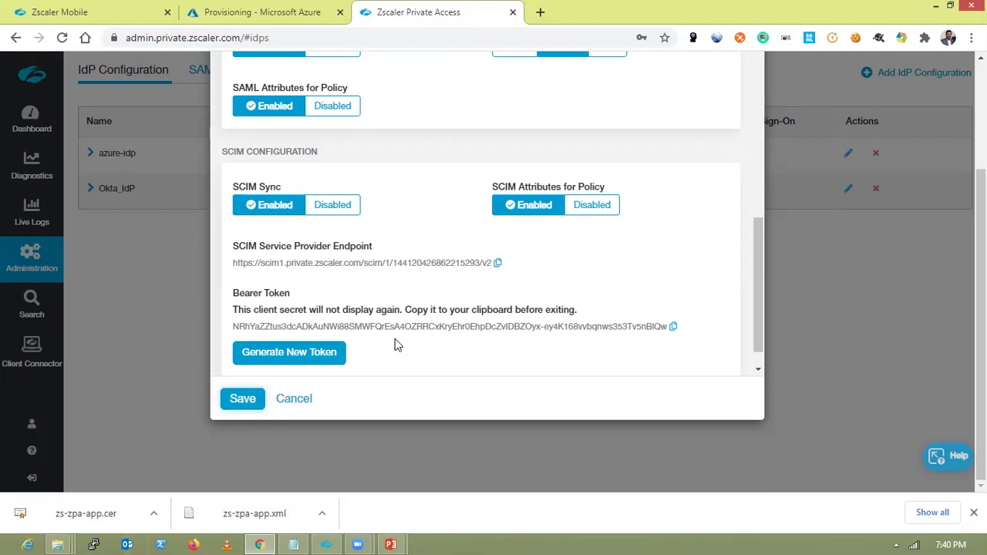
left_click(243, 398)
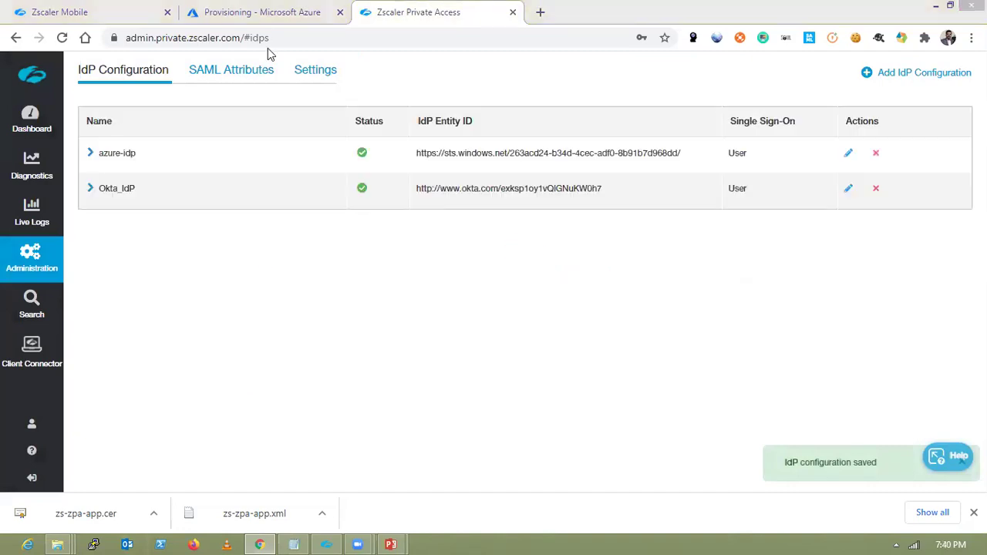
- Return to the Azure provisioning settings of zs-zpa-app, test the connection with the admin credentials and save the settings
key("ctrl+shift+Tab")
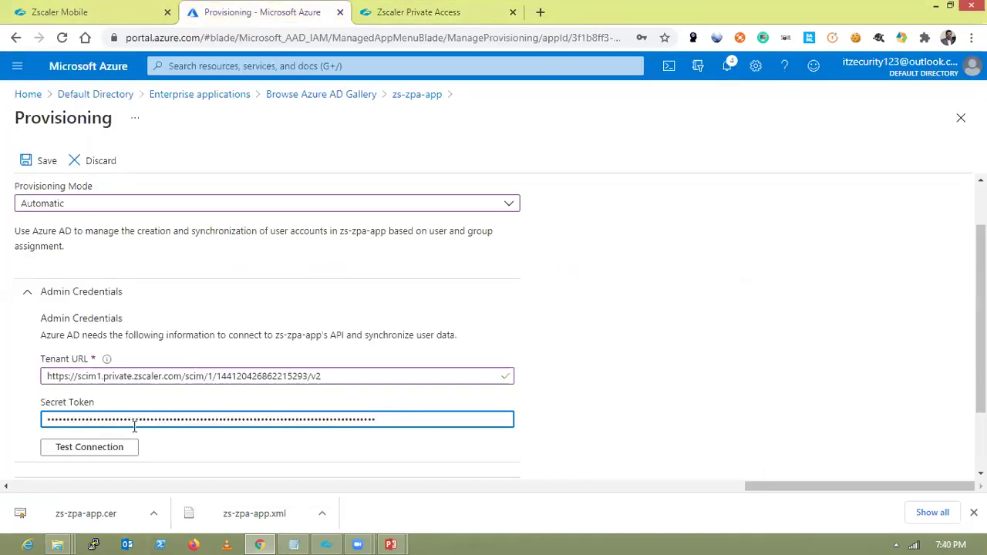
left_click(110, 453)
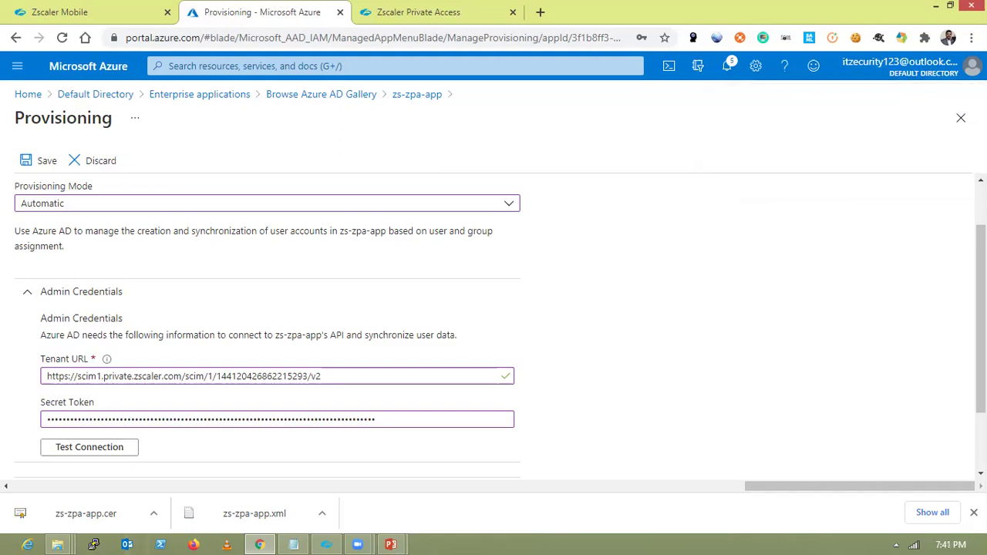
left_click(37, 163)
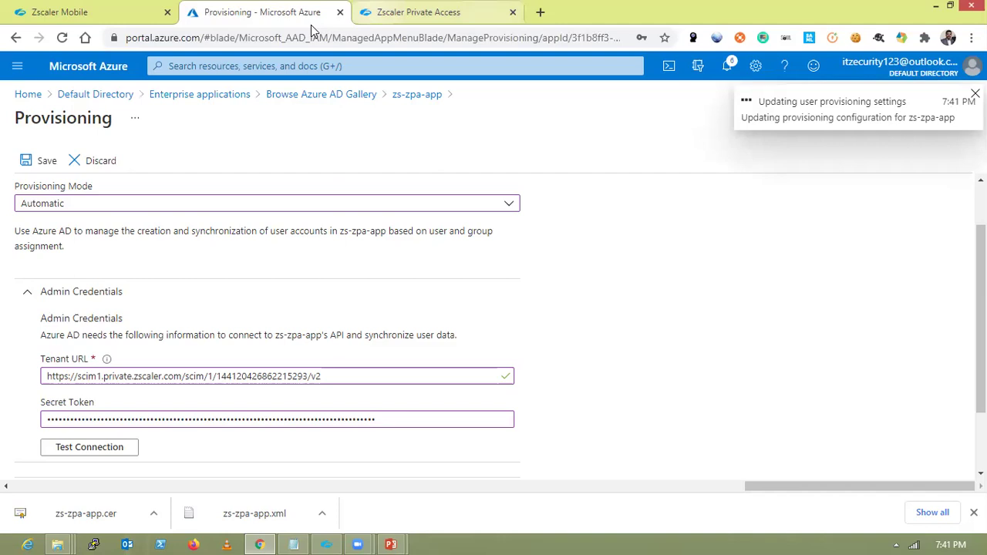
- Switch to Zscaler Private Access and check the SAML attributes, SCIM users and SCIM groups lists before provisioning starts
left_click(417, 12)
mouse_move(31, 256)
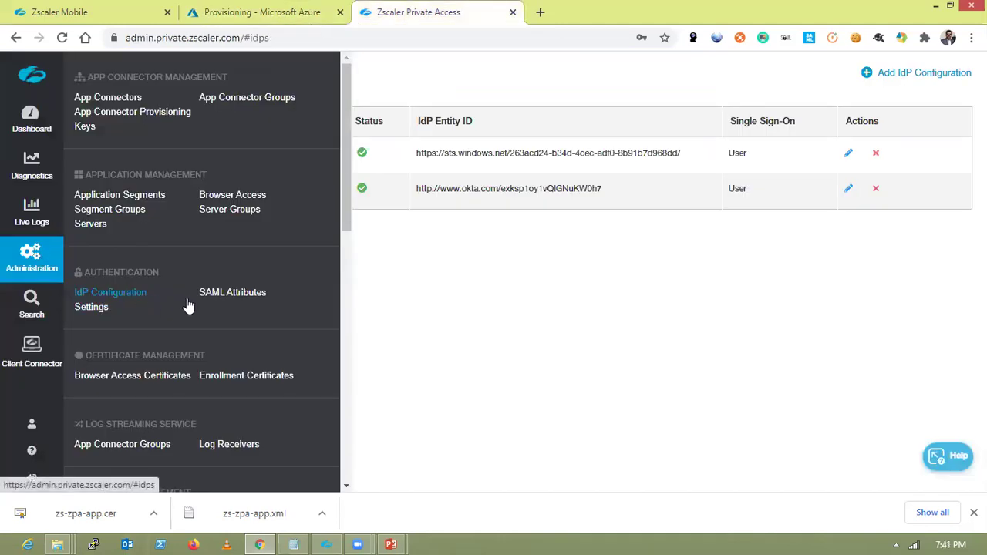
left_click(245, 301)
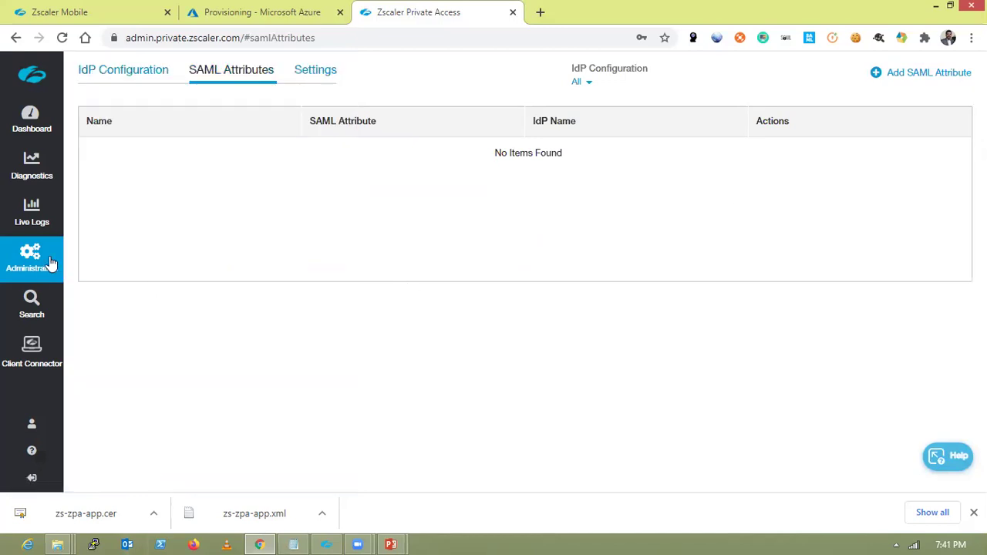
mouse_move(46, 262)
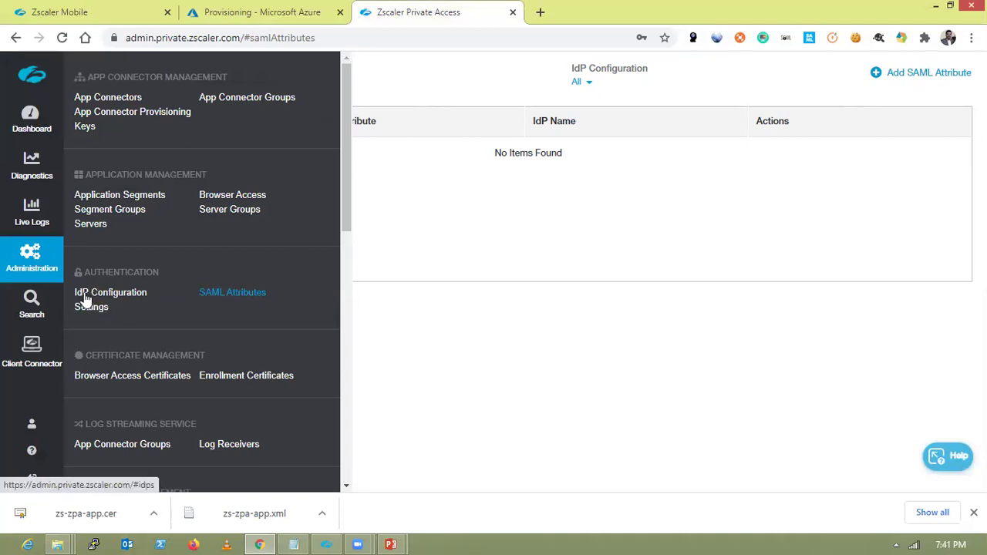
left_click_drag(347, 200, 332, 381)
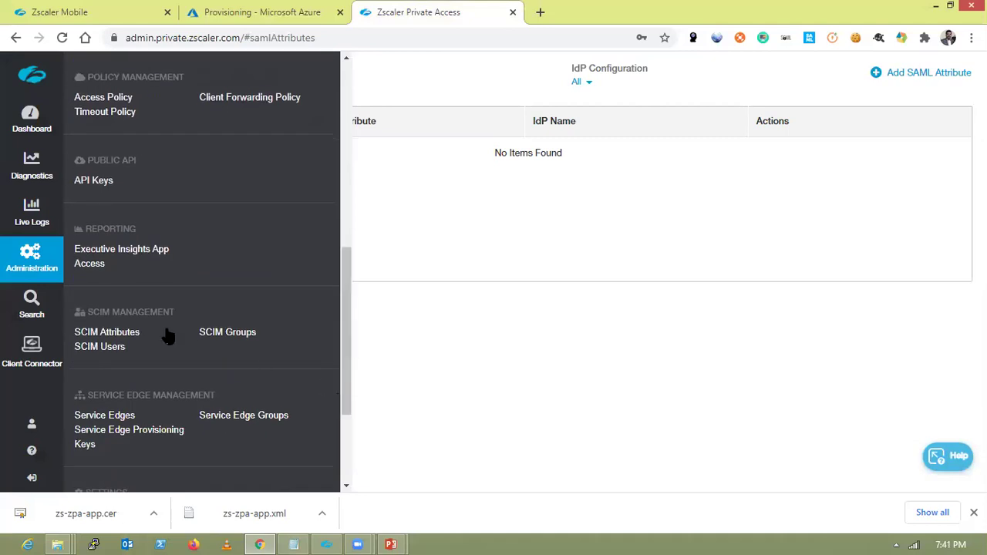
left_click(100, 347)
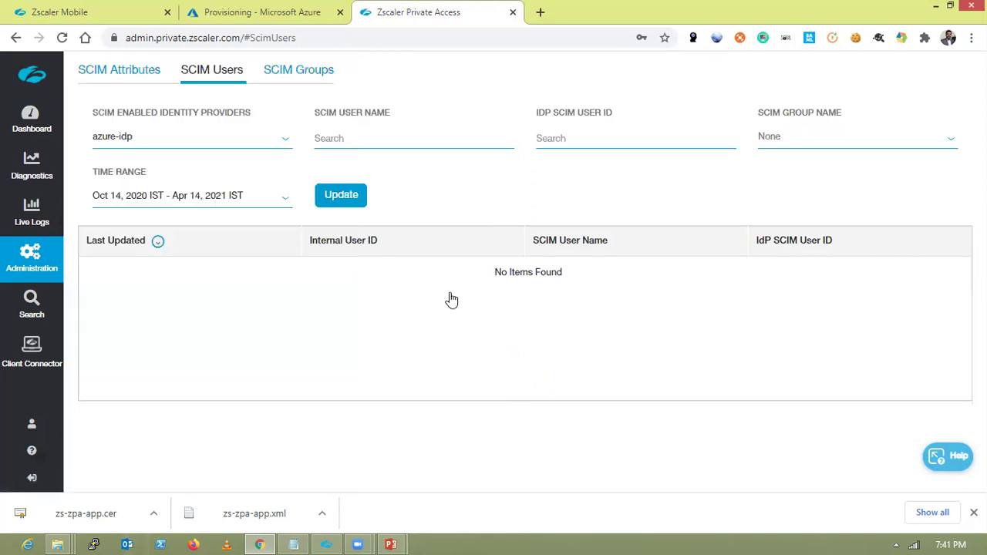
left_click(316, 77)
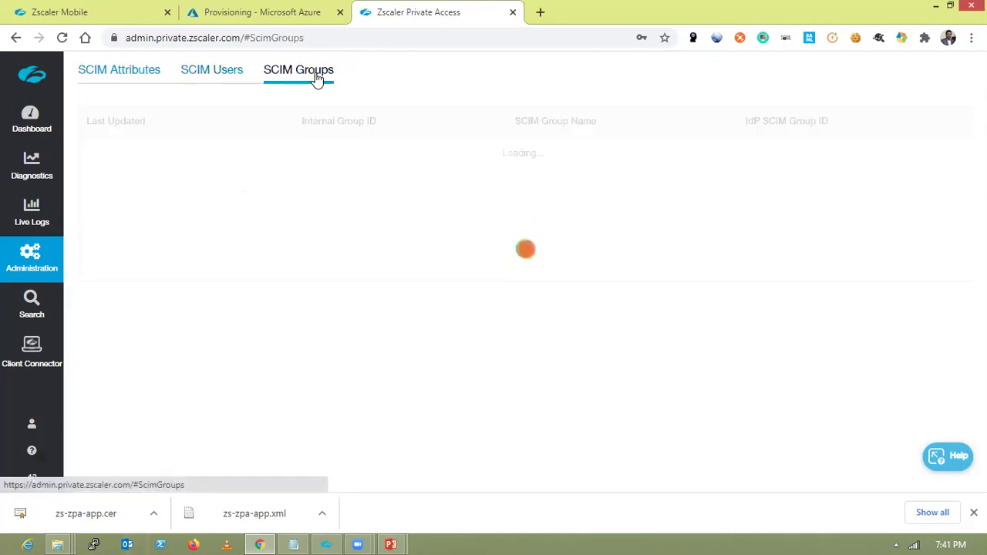
left_click(232, 75)
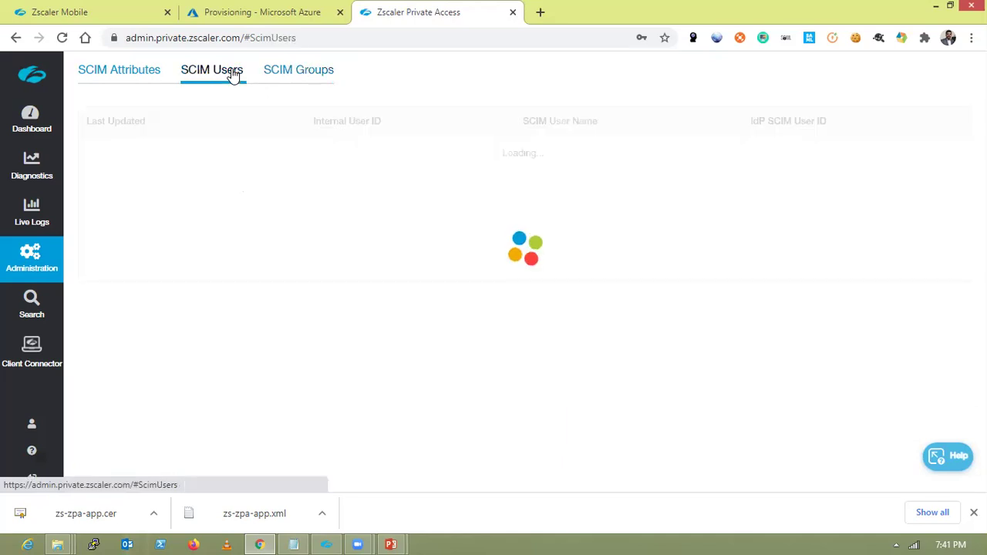
- Return to Azure, close the provisioning settings, start provisioning for zs-zpa-app and refresh its cycle status
left_click(231, 13)
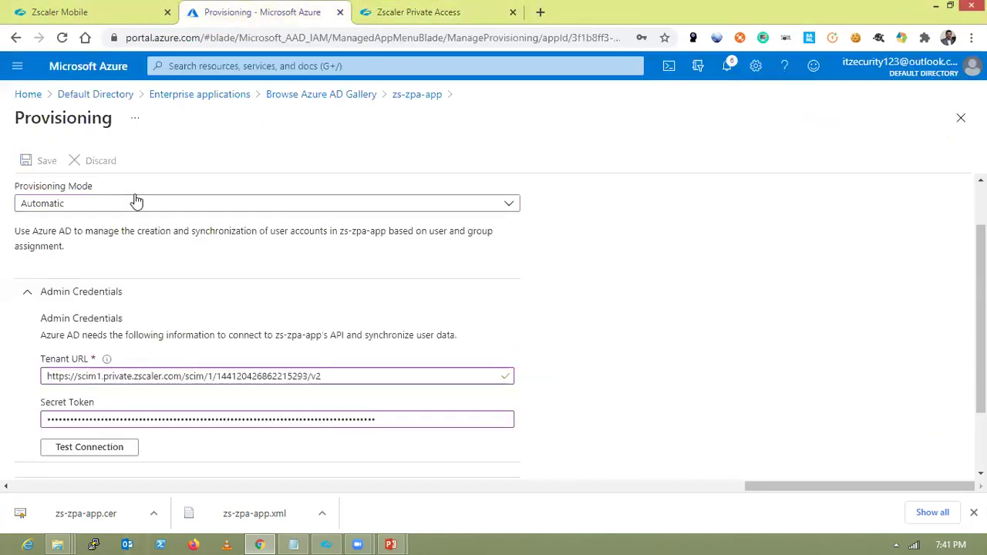
left_click(962, 119)
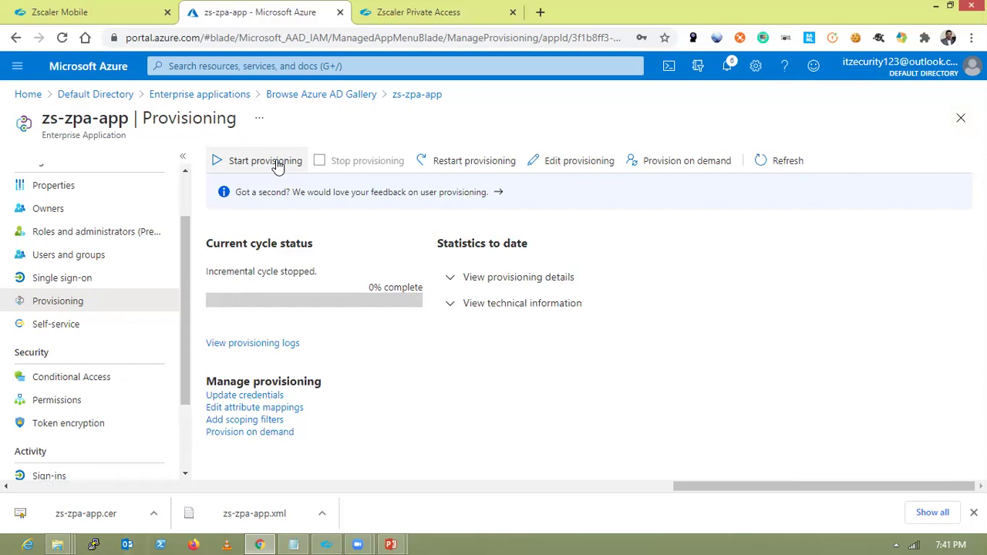
left_click(448, 304)
left_click(451, 279)
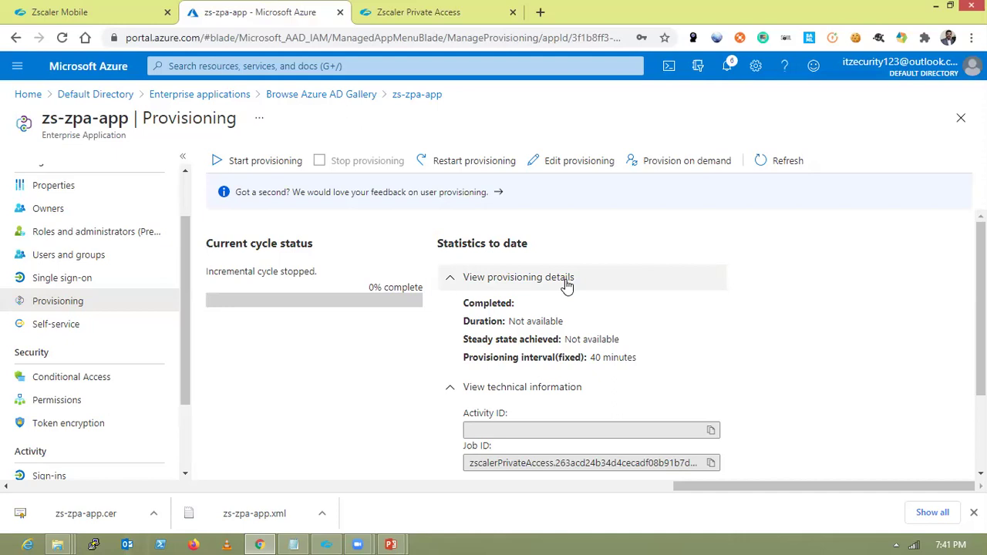
left_click(251, 162)
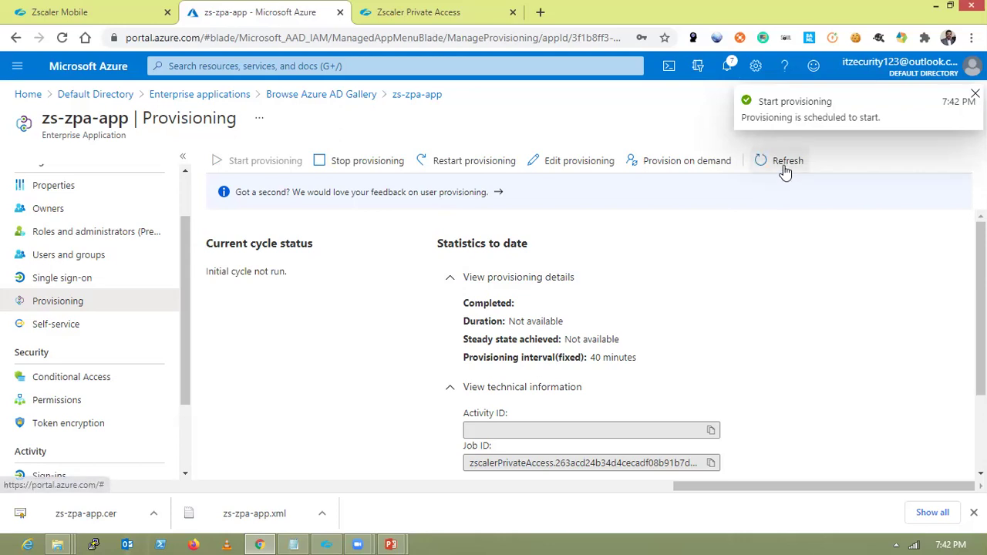
left_click(786, 164)
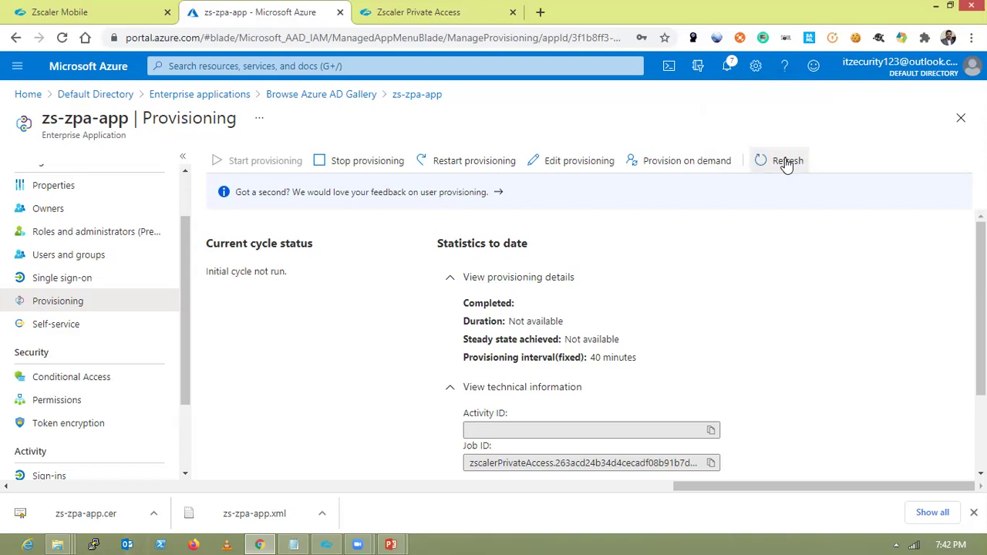
left_click(786, 164)
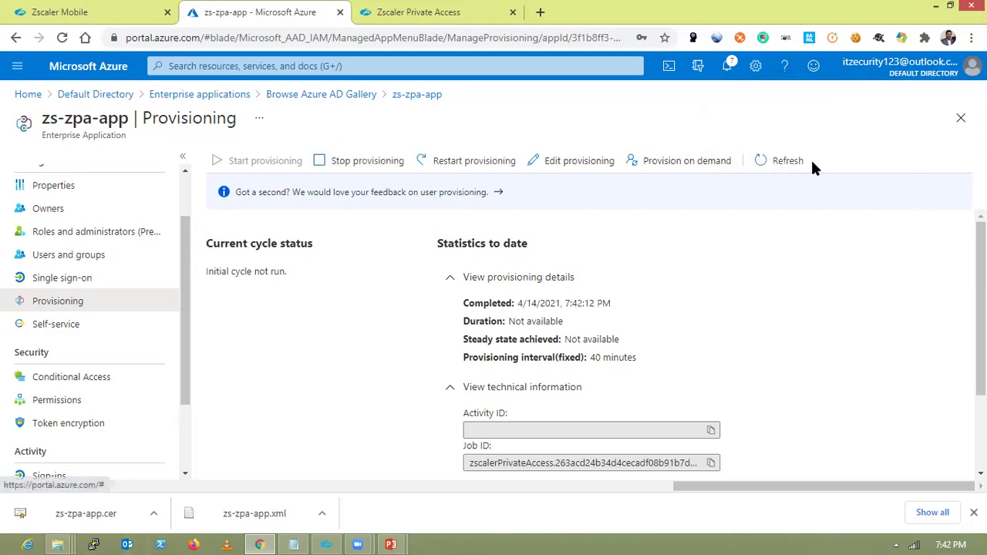
left_click(767, 167)
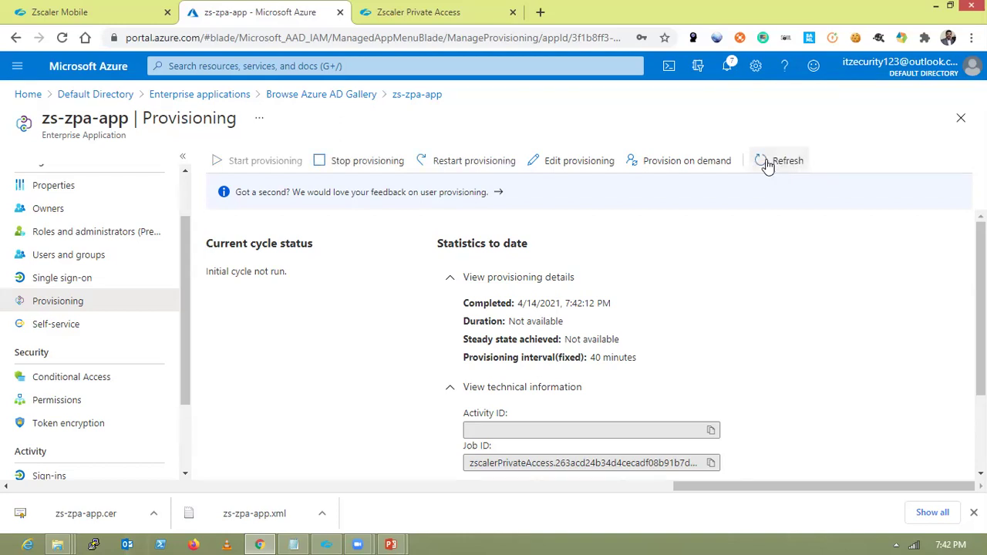
- Switch to Zscaler Private Access and update the SCIM users and SCIM groups lists of azure-idp to check the sync
left_click(432, 13)
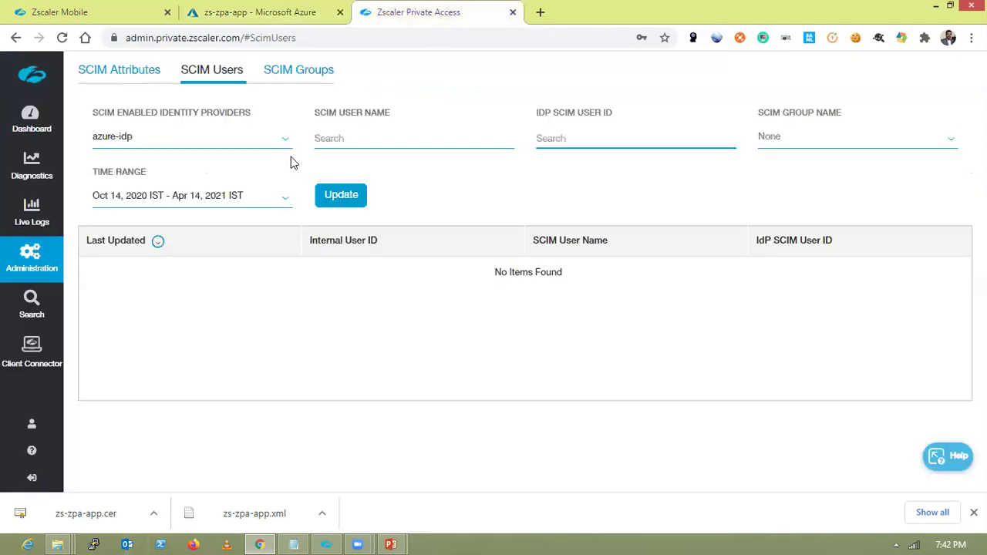
left_click(338, 196)
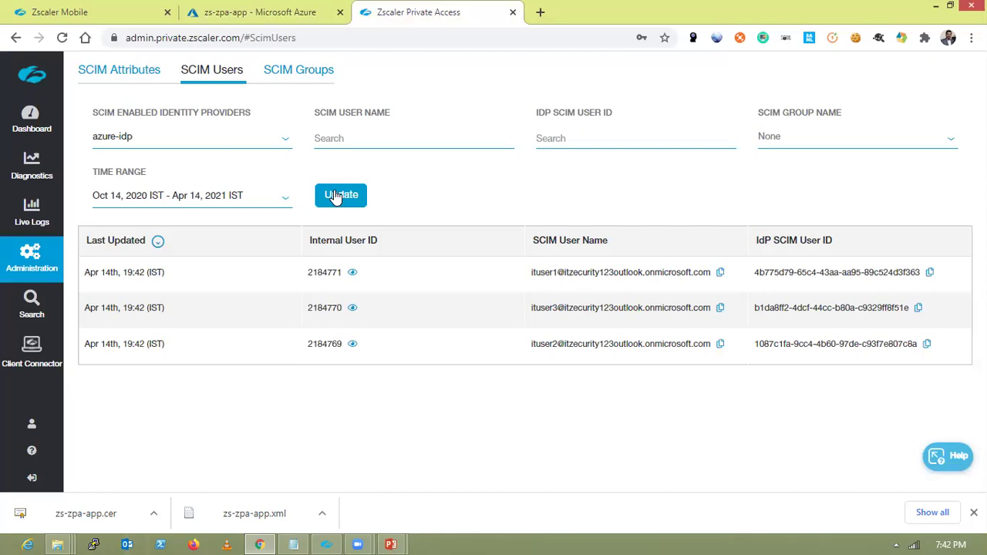
left_click(337, 196)
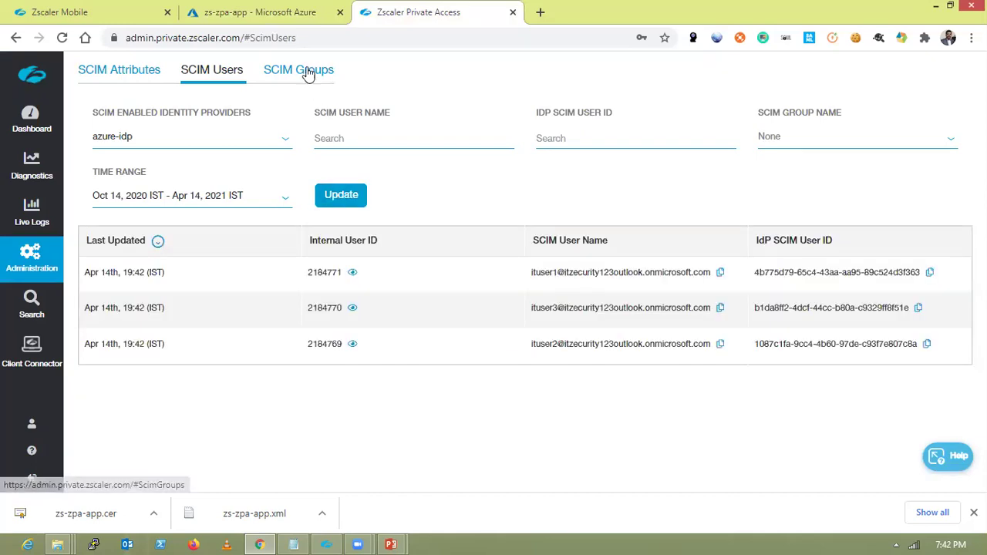
left_click(308, 71)
left_click(342, 198)
left_click(343, 198)
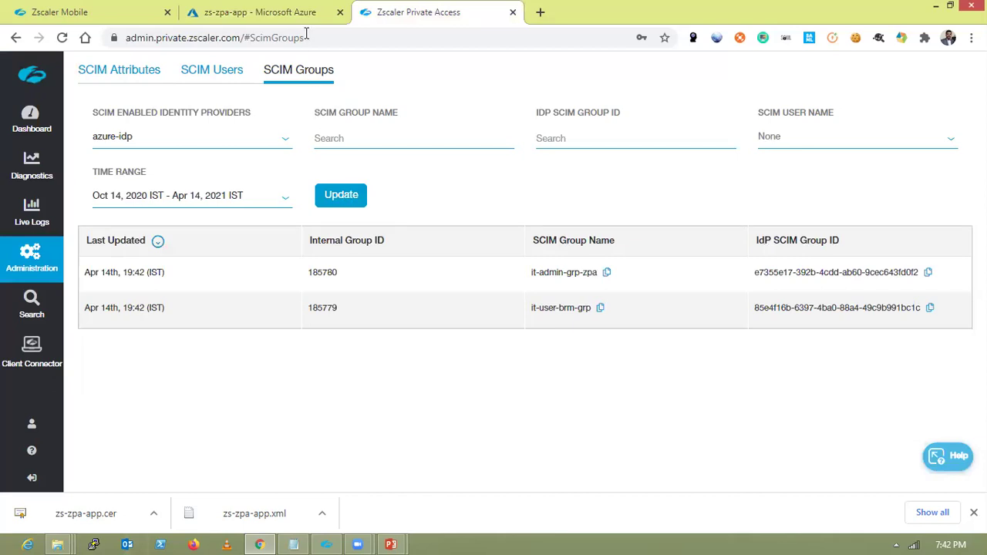
left_click(340, 205)
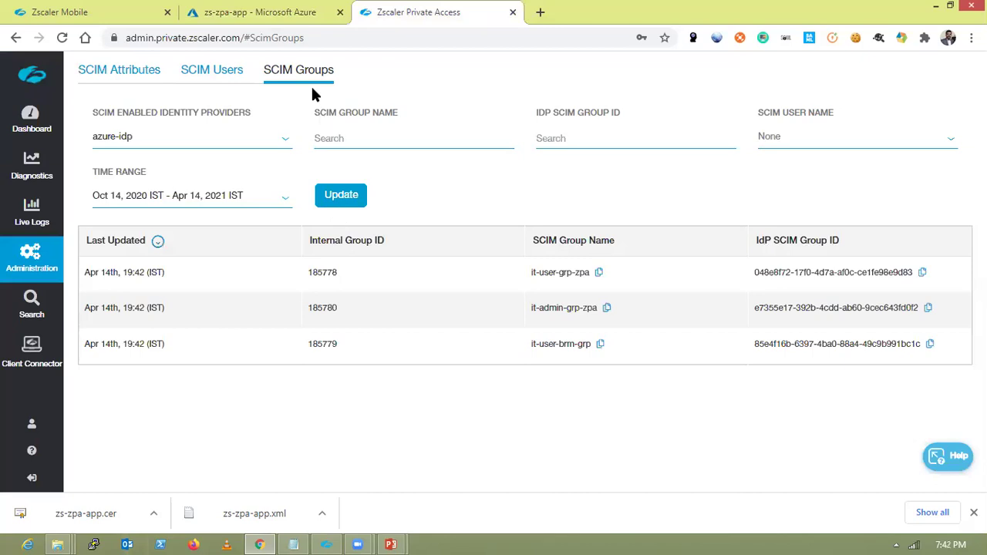
left_click(302, 21)
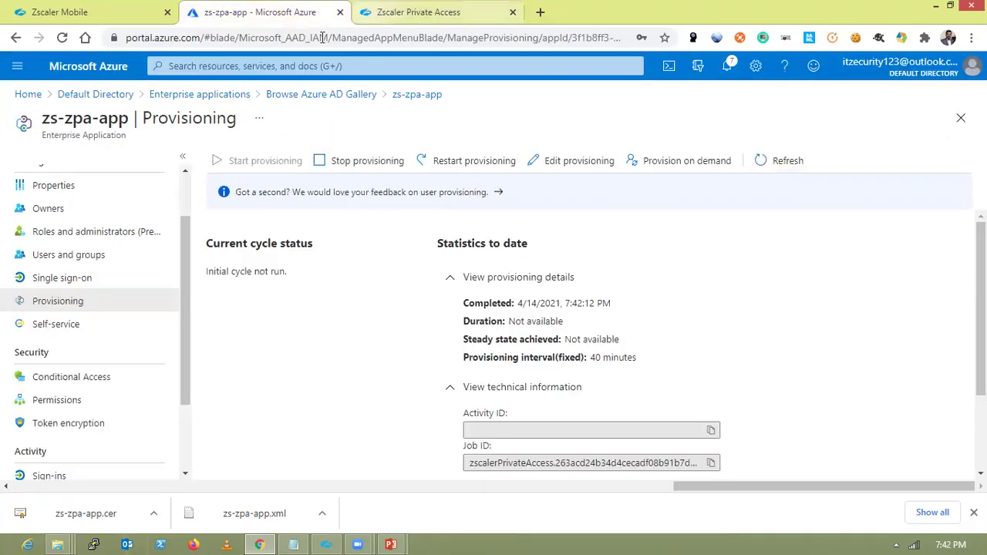
key("ctrl+Tab")
left_click(232, 77)
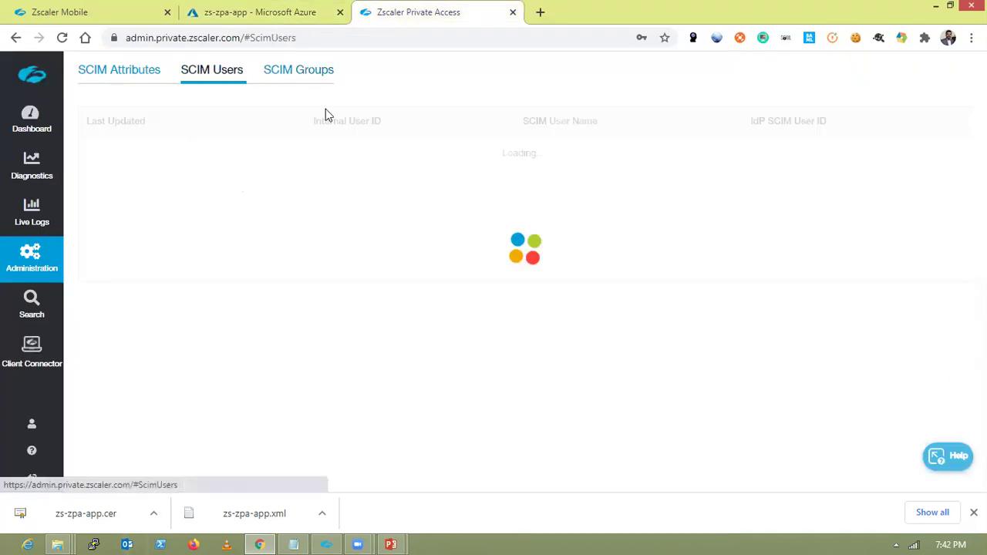
left_click(347, 206)
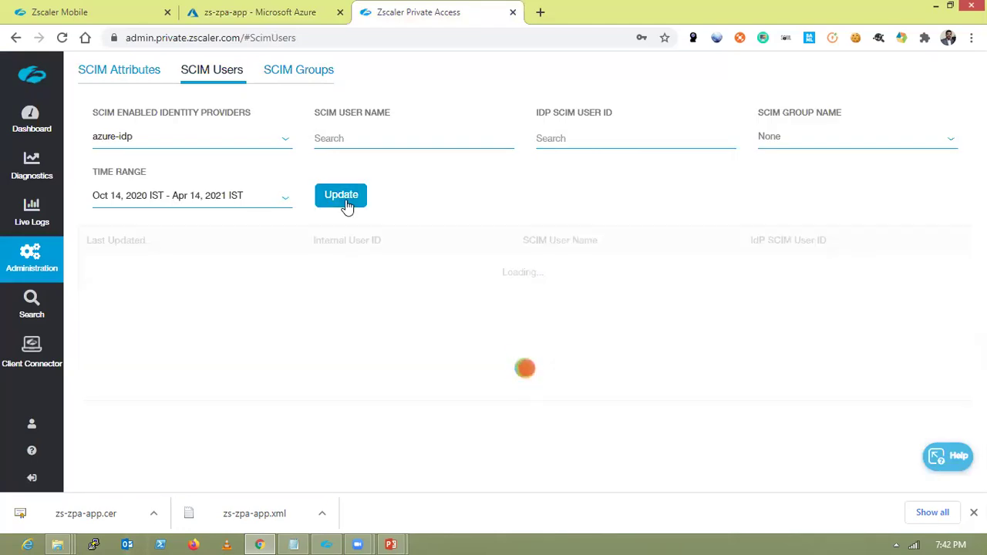
- Switch back to Azure, refresh the provisioning status of zs-zpa-app and check its provisioning logs
key("ctrl+shift+Tab")
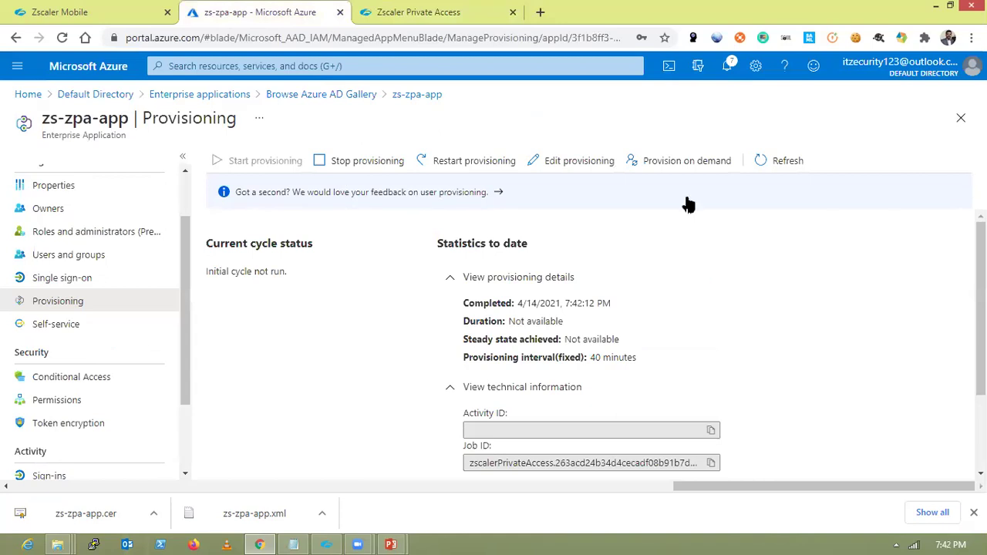
left_click(785, 161)
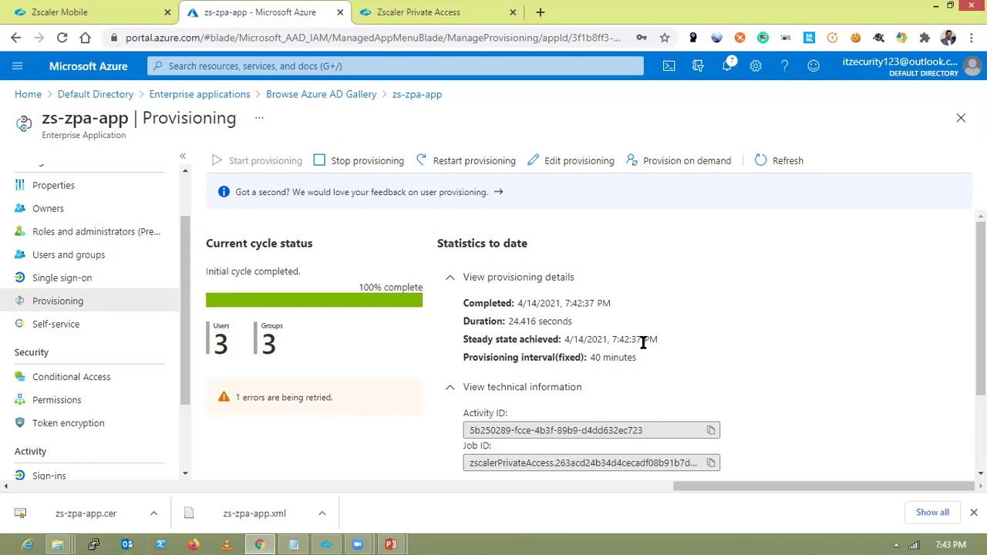
left_click(450, 393)
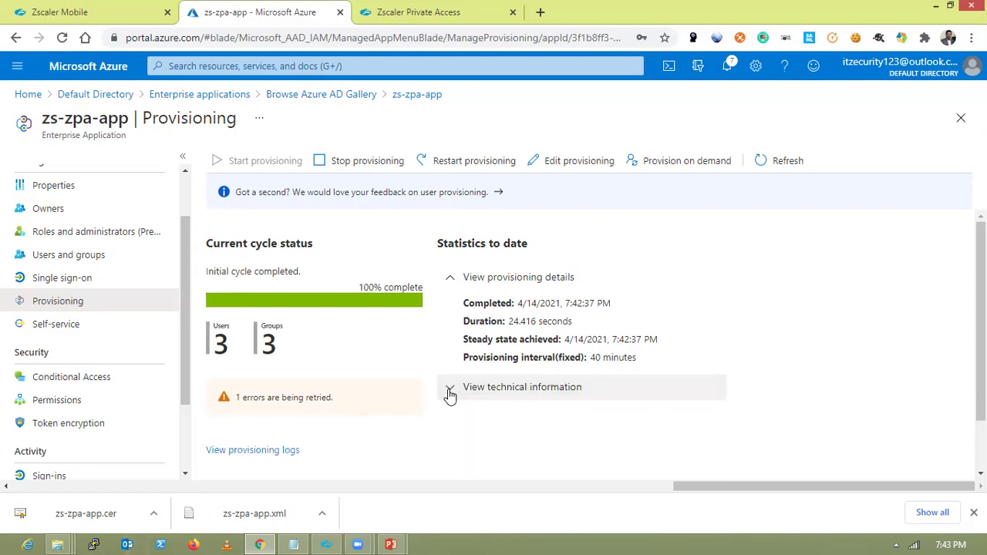
left_click(286, 454)
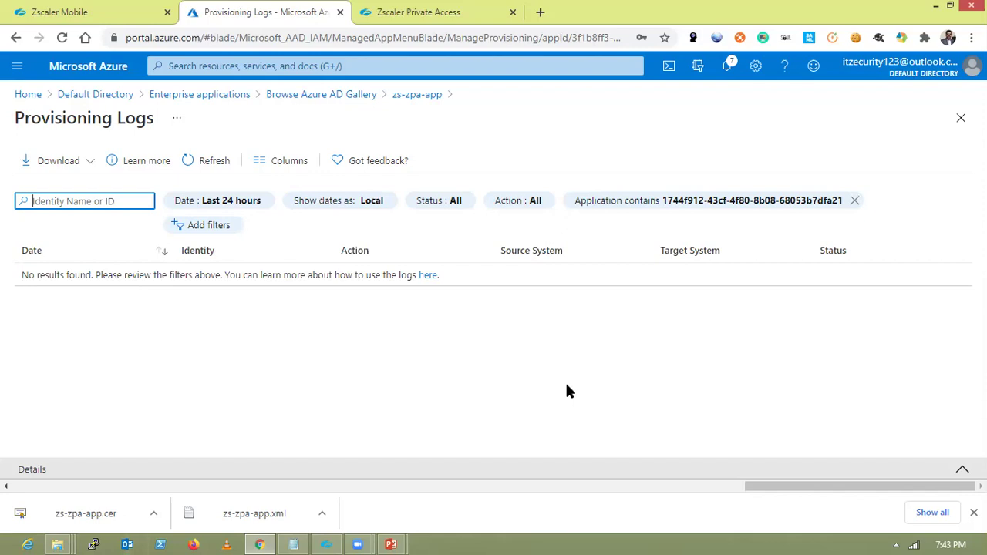
left_click(961, 119)
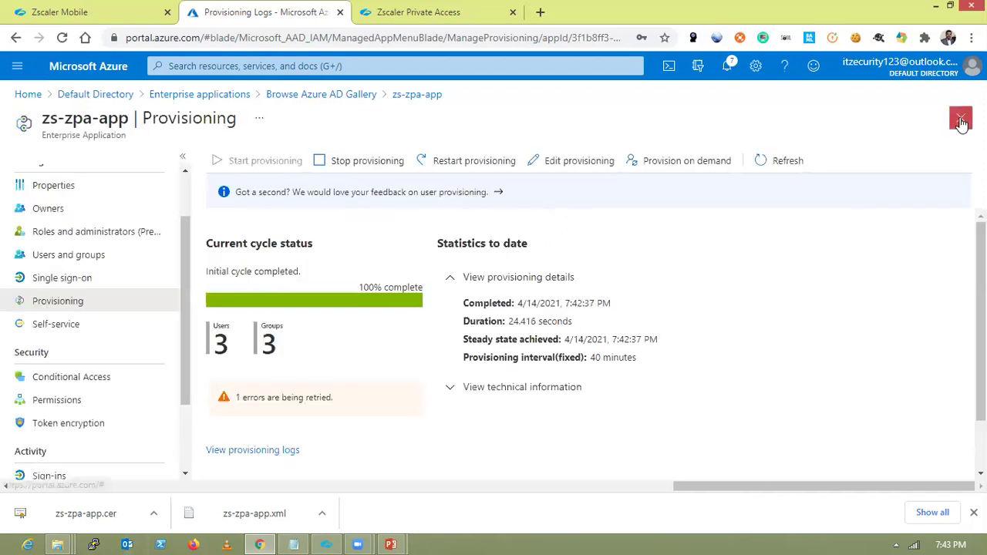
left_click(293, 451)
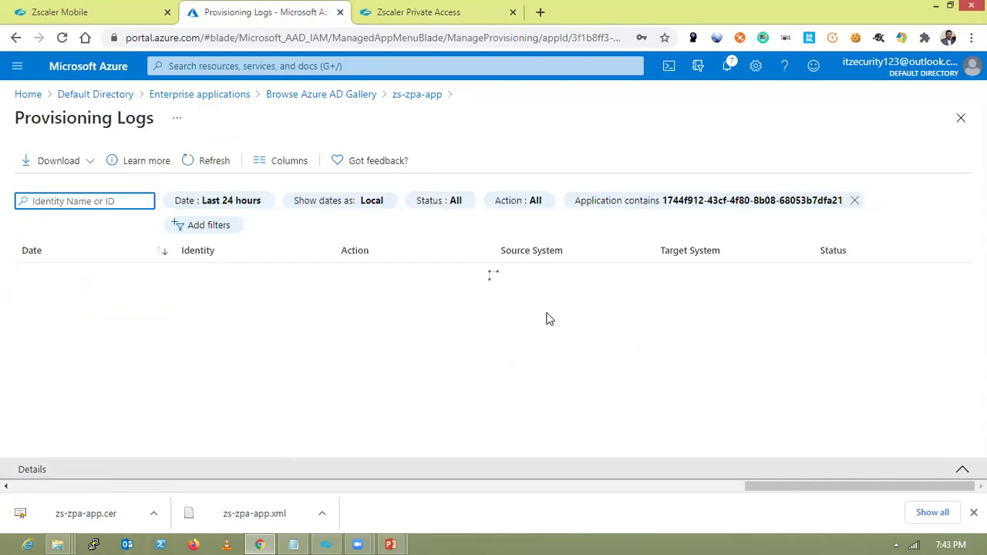
left_click(961, 120)
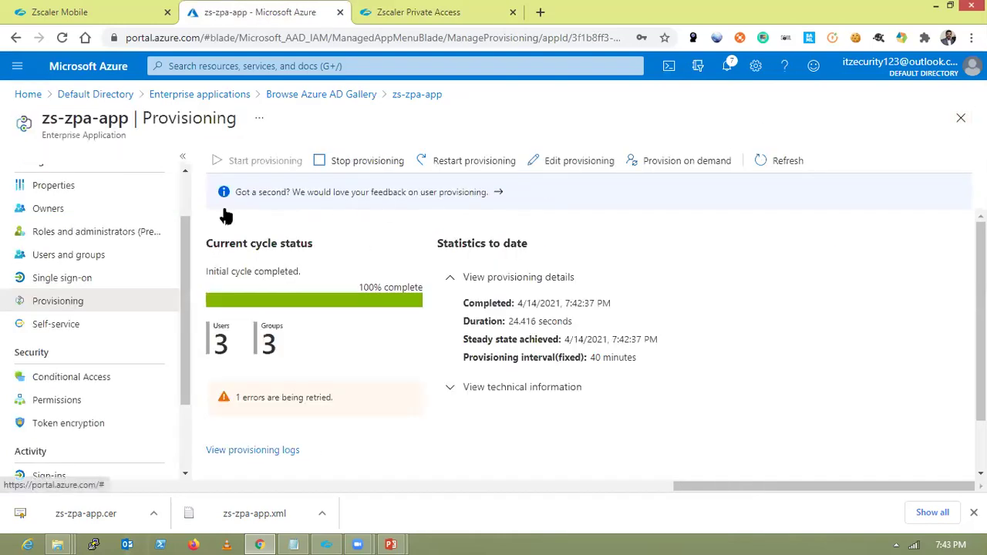
- Assign the Sales-grp-zpa group to zs-zpa-app under its users and groups, and start provisioning for the app again
left_click(89, 262)
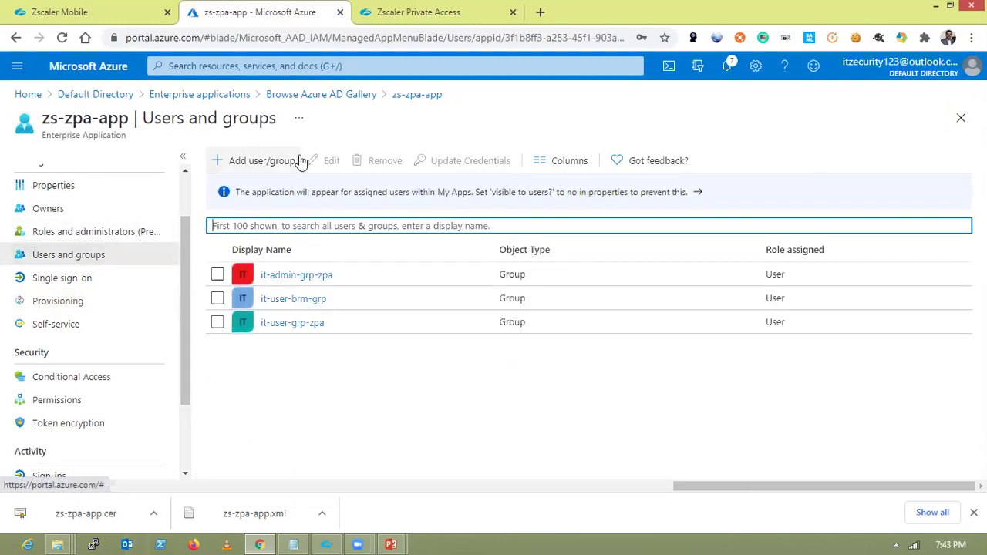
left_click(275, 160)
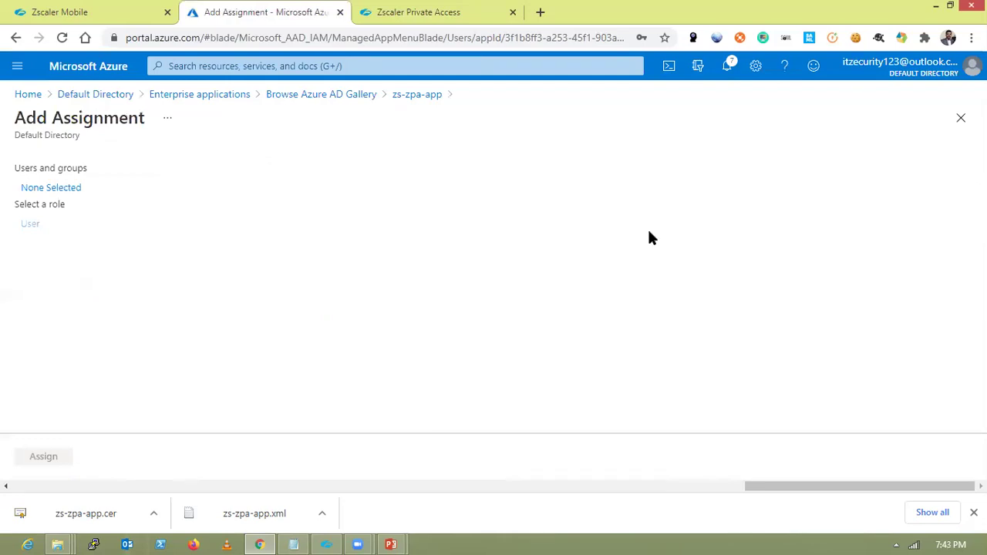
left_click(72, 190)
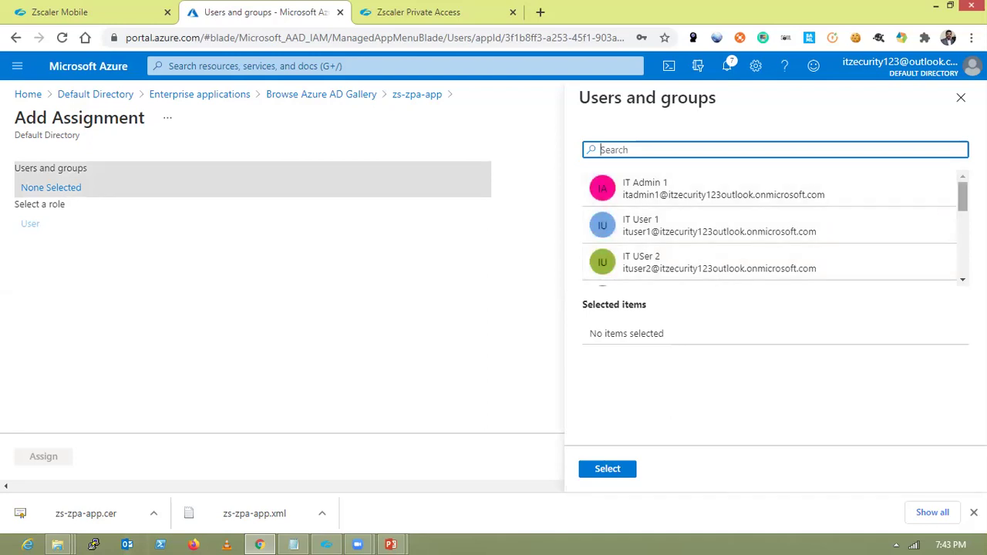
scroll(961, 266, "down", 5)
left_click(656, 276)
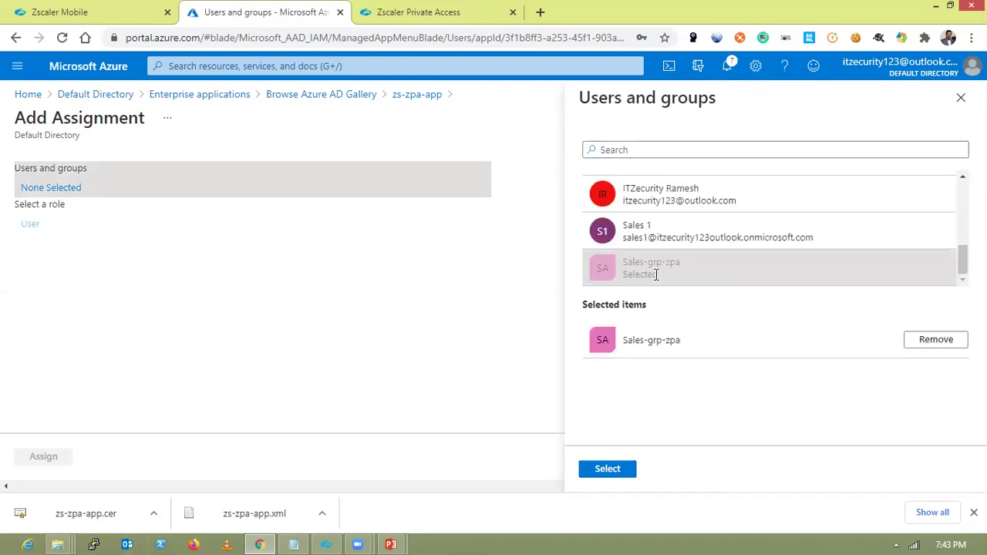
left_click(607, 473)
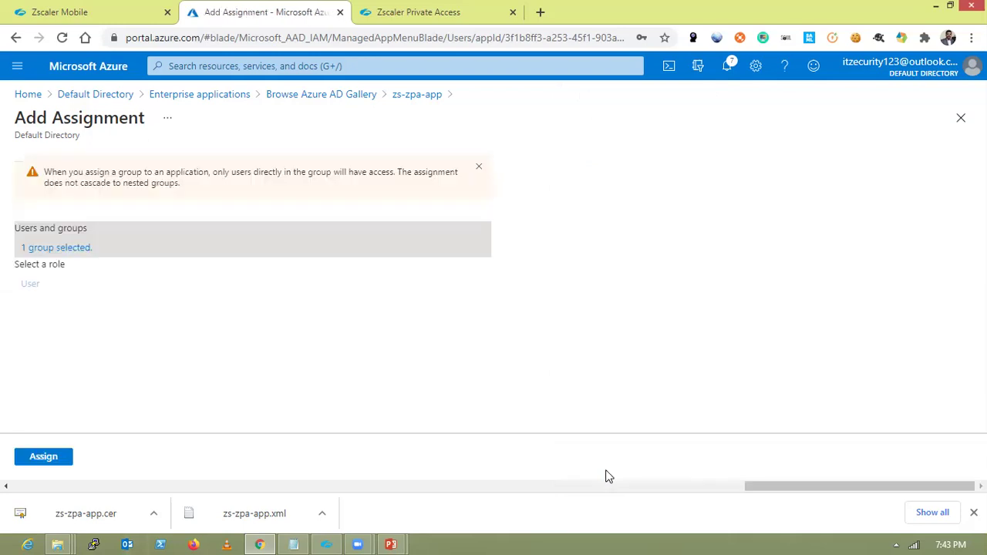
left_click(63, 458)
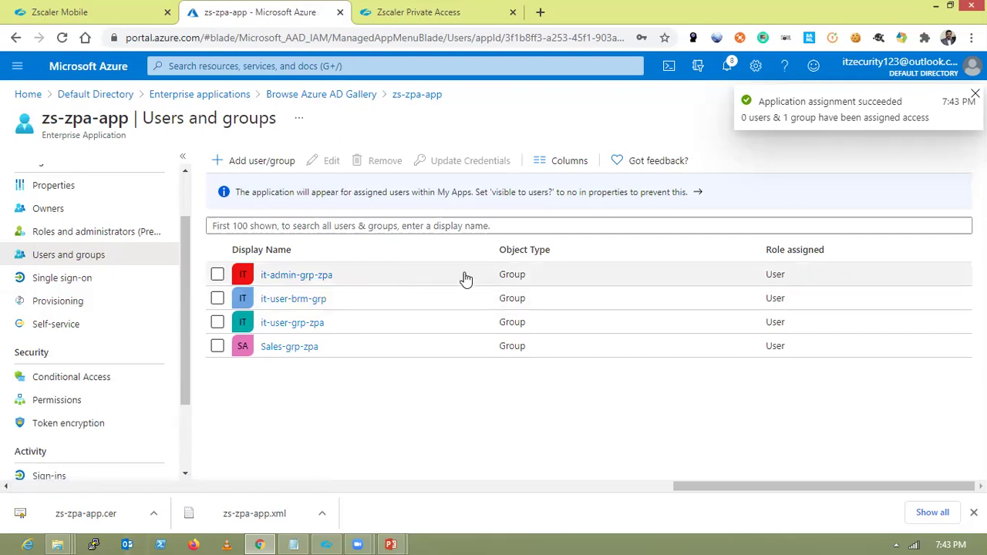
left_click(113, 309)
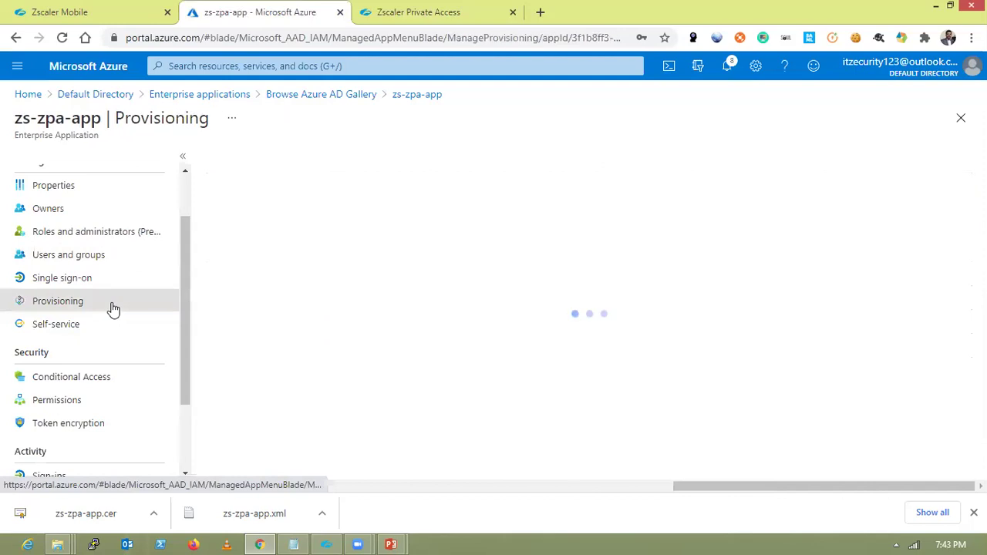
left_click(260, 163)
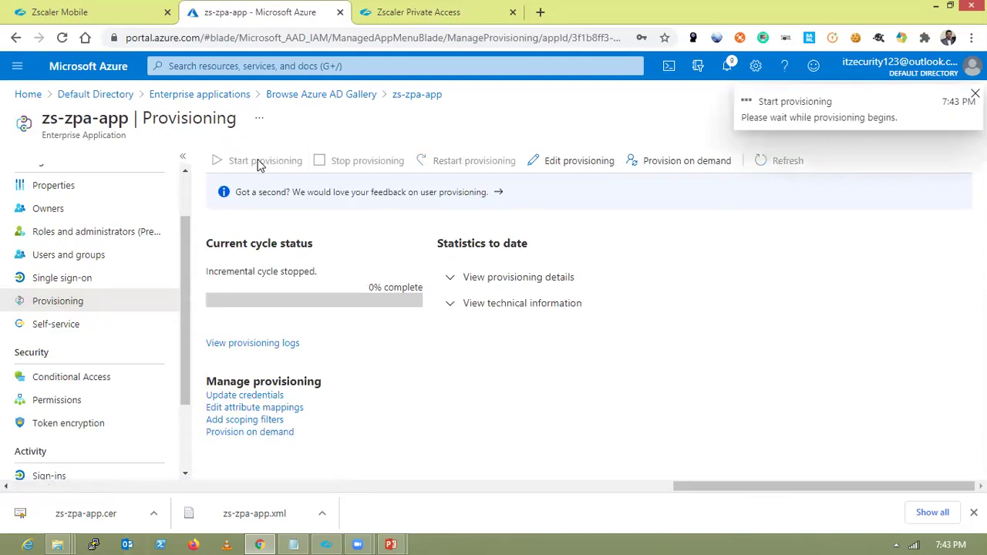
- Switch to Zscaler Private Access and repeatedly update the SCIM groups list of azure-idp to check for the Sales-grp-zpa group
left_click(378, 17)
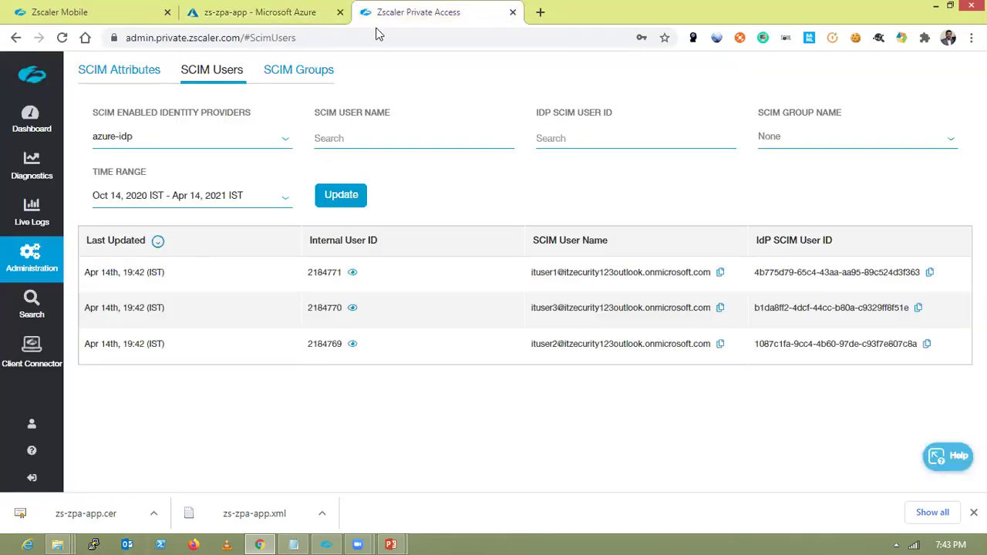
left_click(301, 72)
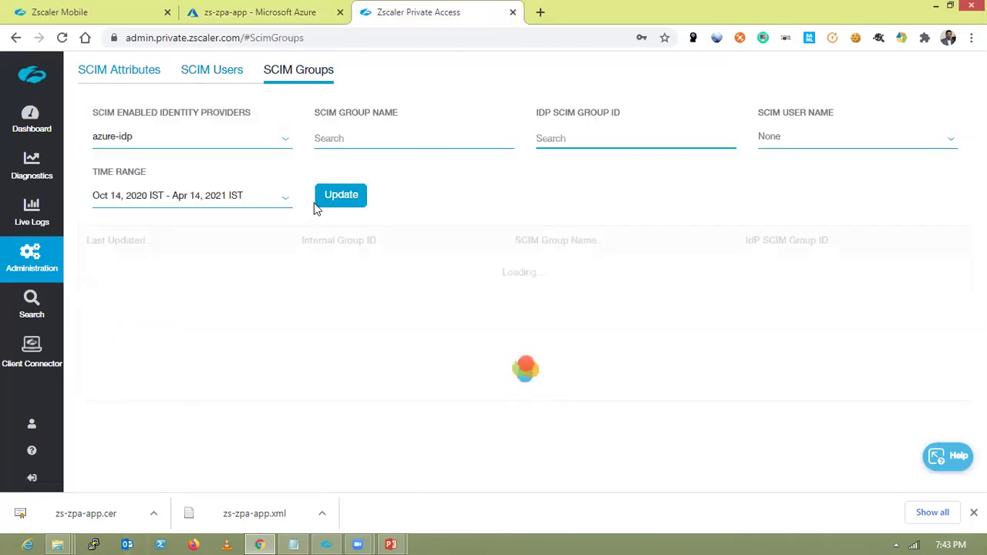
left_click(340, 199)
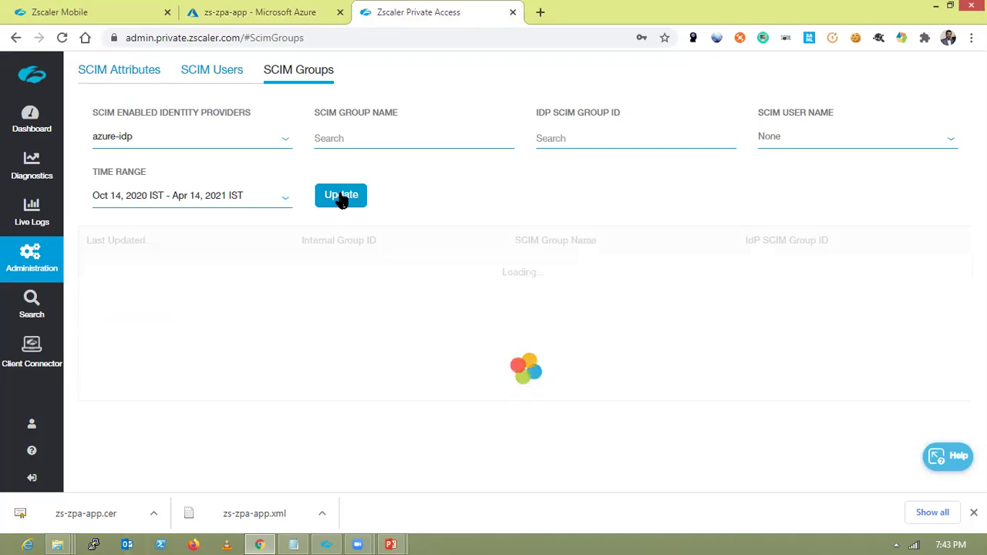
left_click(342, 198)
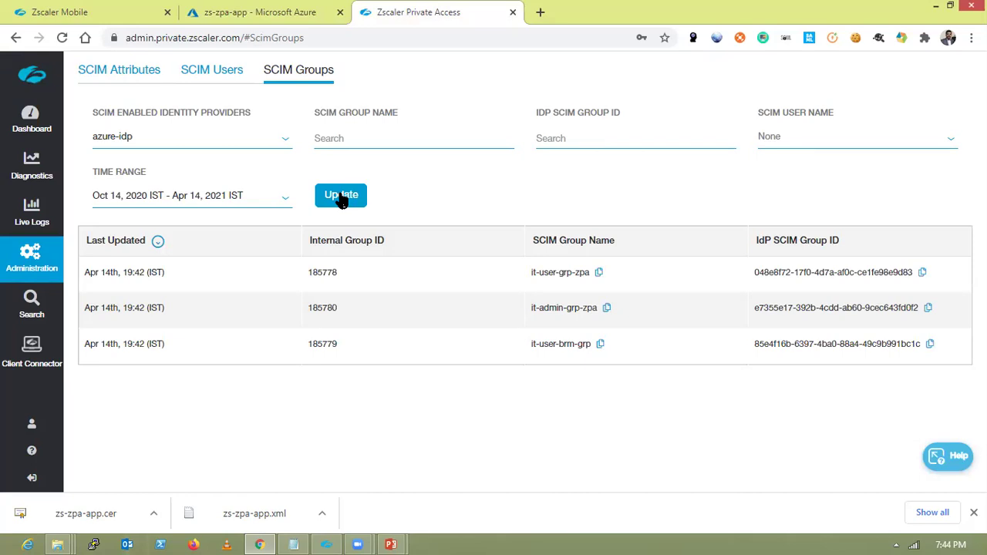
left_click(342, 199)
left_click(342, 199)
left_click(342, 199)
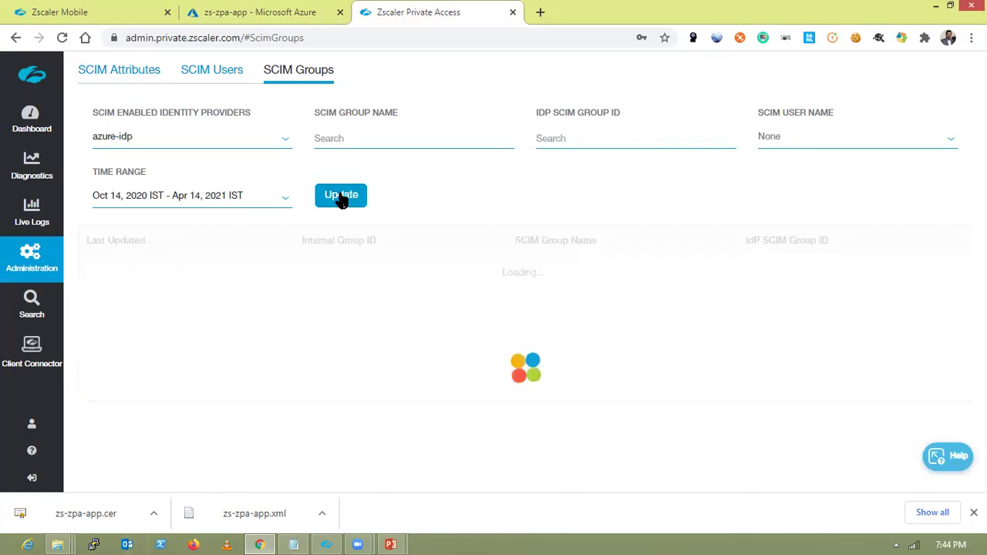
left_click(341, 199)
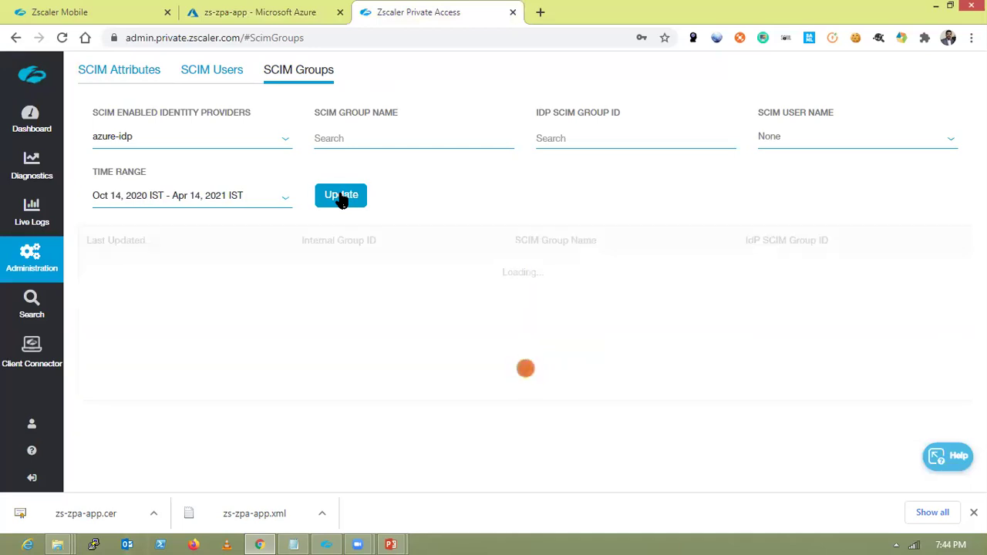
left_click(341, 199)
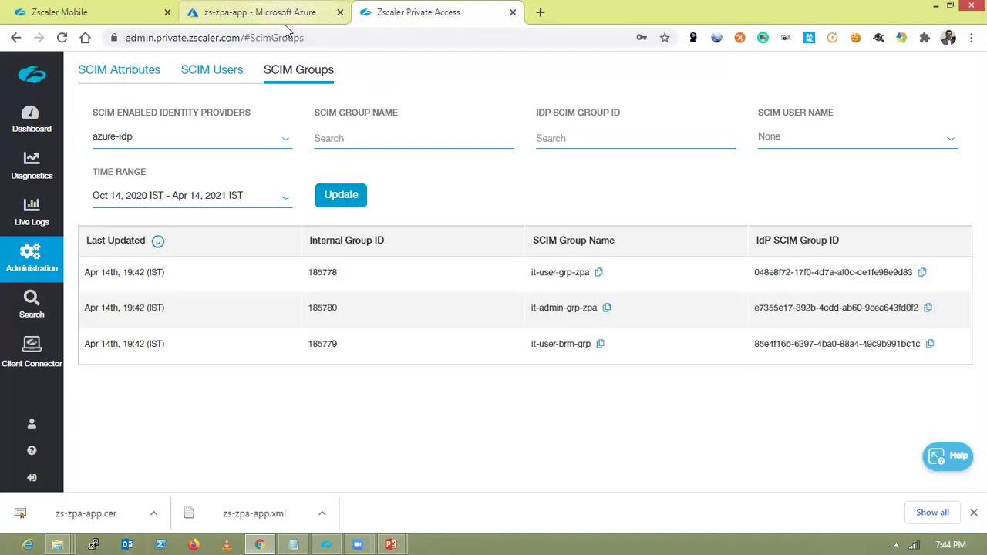
- Refresh the provisioning status of zs-zpa-app in Azure and return to Zscaler Private Access to update the SCIM groups list
left_click(285, 25)
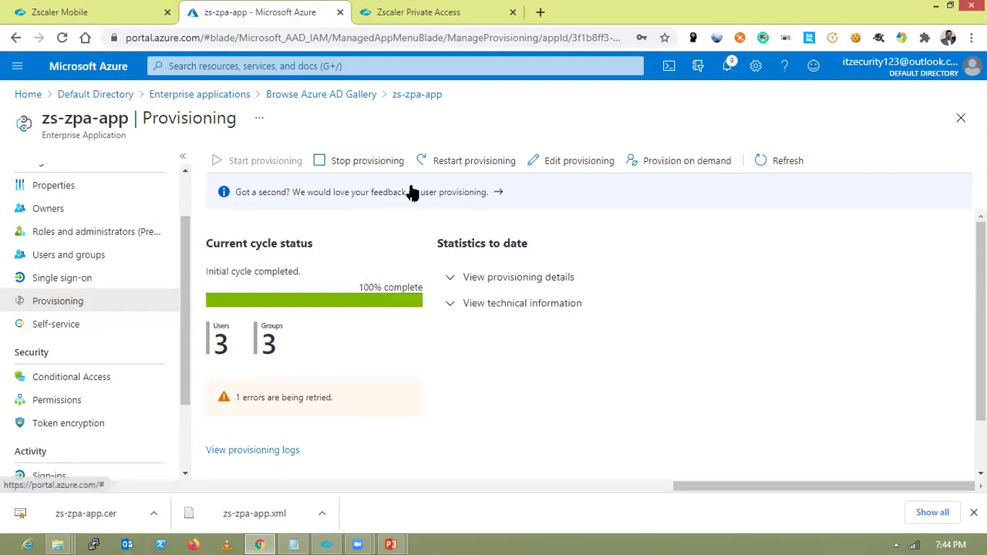
left_click(778, 160)
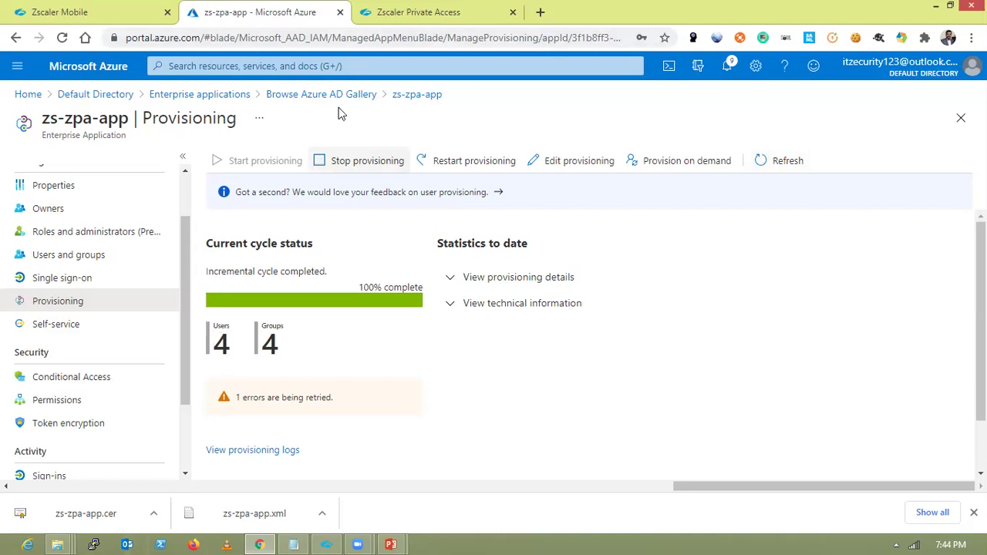
left_click(393, 15)
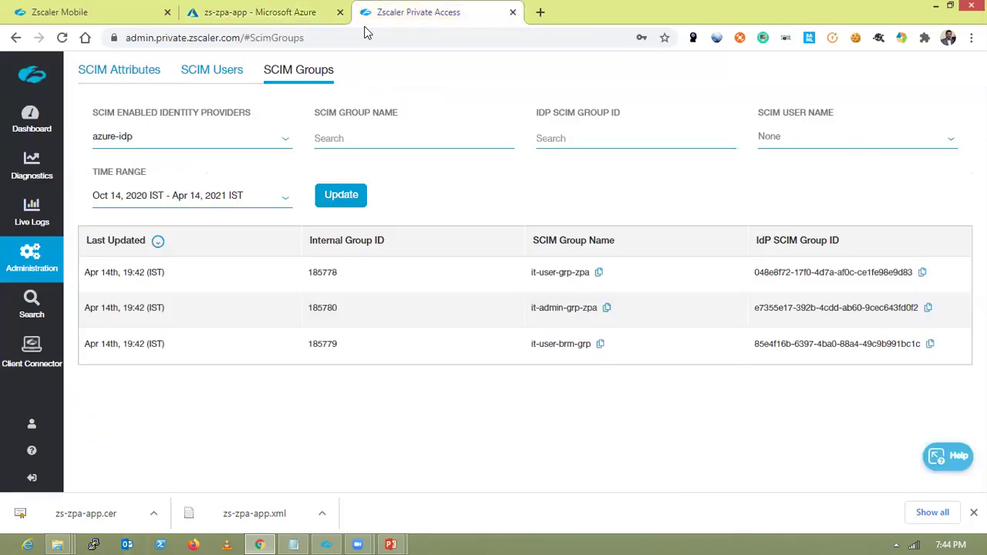
left_click(344, 196)
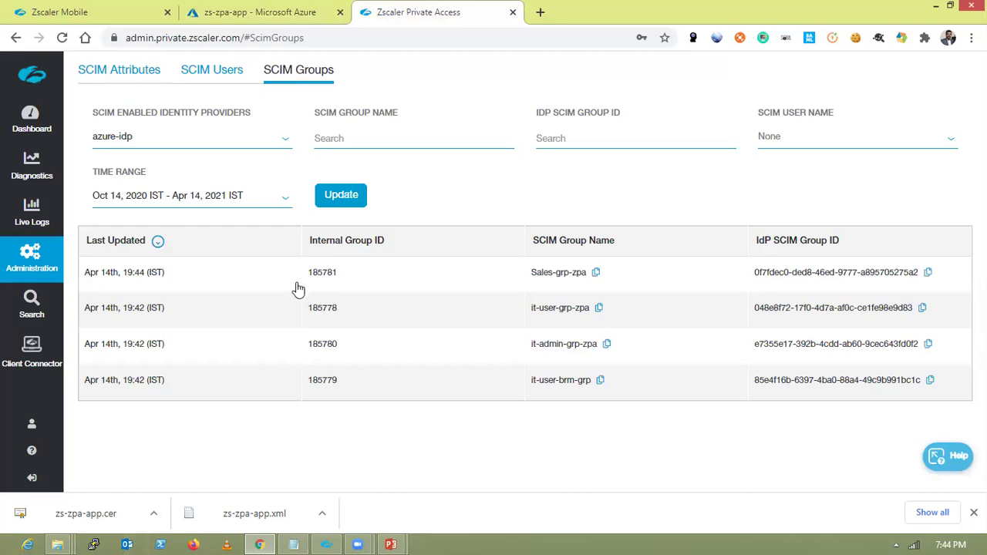
- Filter the SCIM users of azure-idp by the Sales-grp-zpa group to check which users were synced
left_click(222, 75)
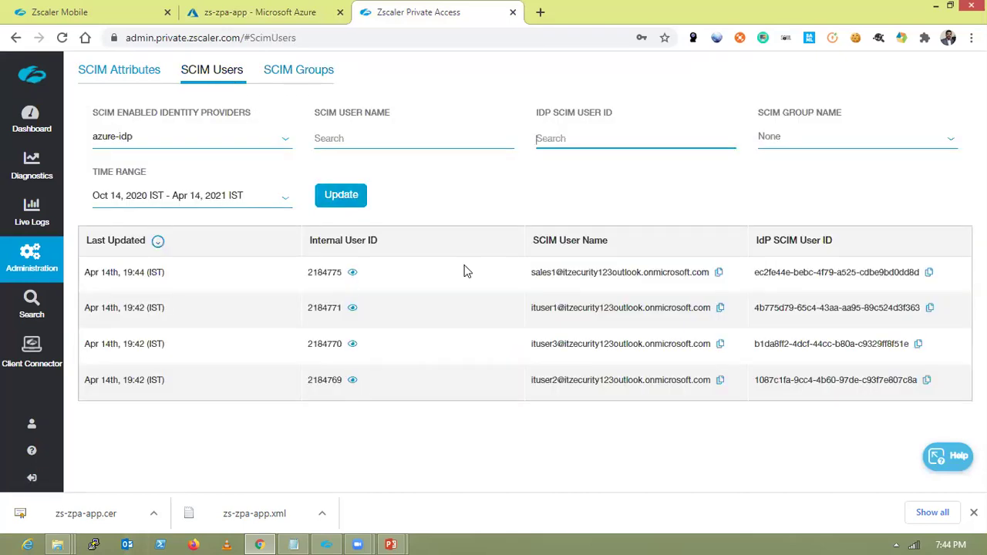
left_click(780, 140)
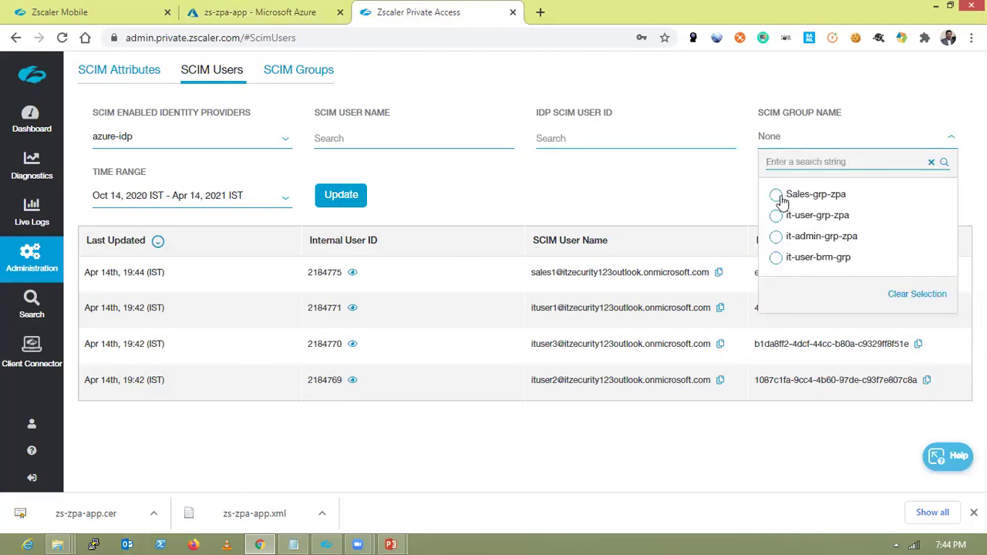
left_click(777, 196)
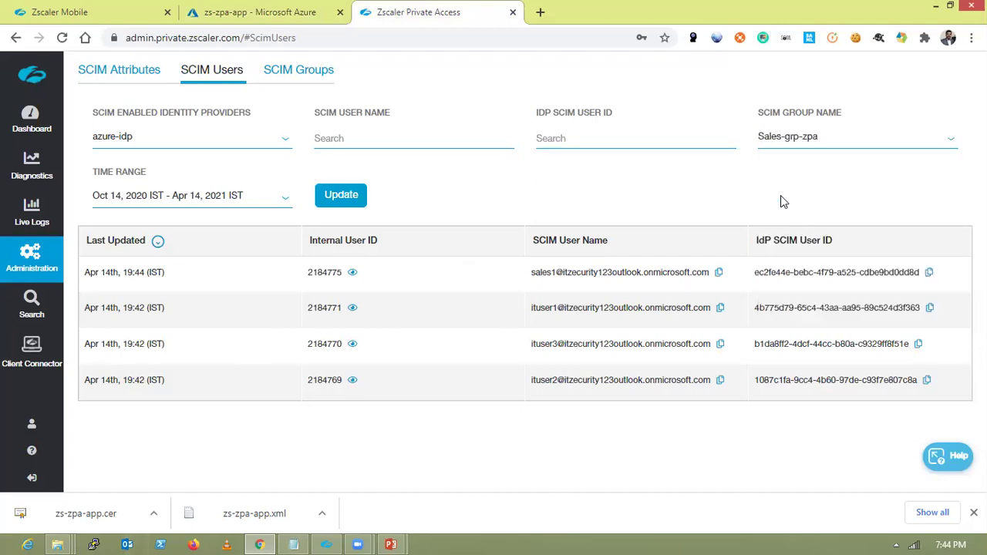
left_click(339, 195)
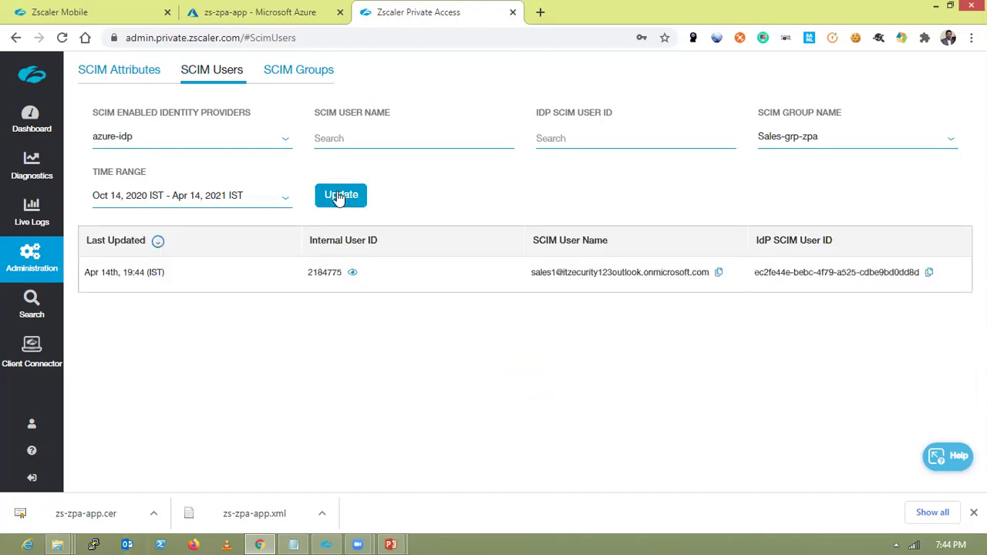
left_click(781, 137)
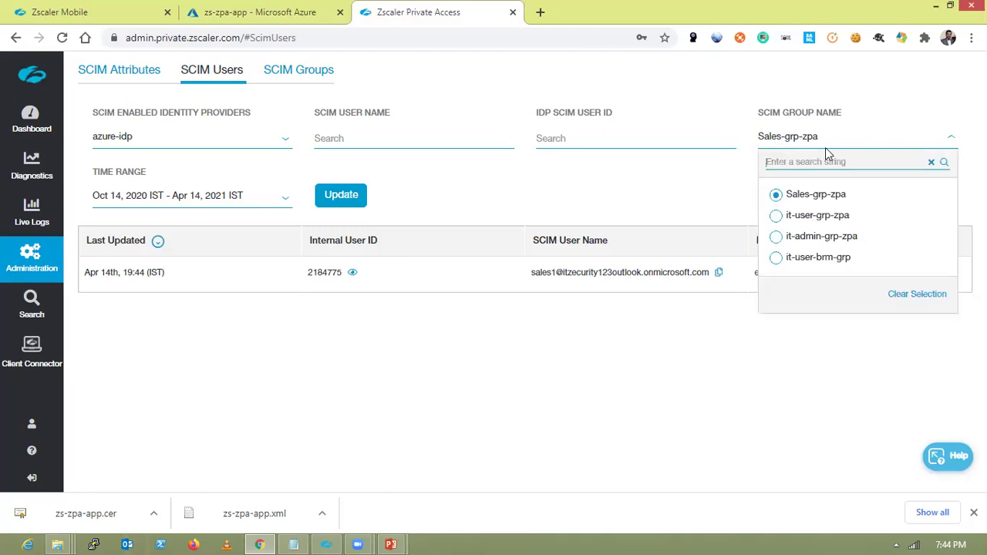
left_click(341, 197)
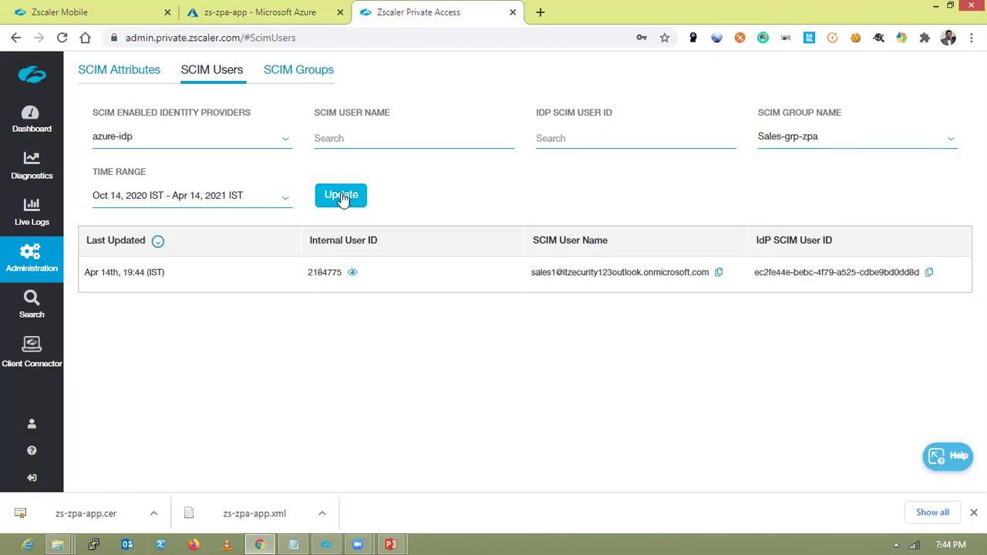
- After viewing Zscaler Client Connector, enable ZPA entitlement in Zscaler Mobile for Sales-grp-zpa, it-user-brm-grp, it-admin-grp-zpa and it-user-grp-zpa, and save
left_click(325, 539)
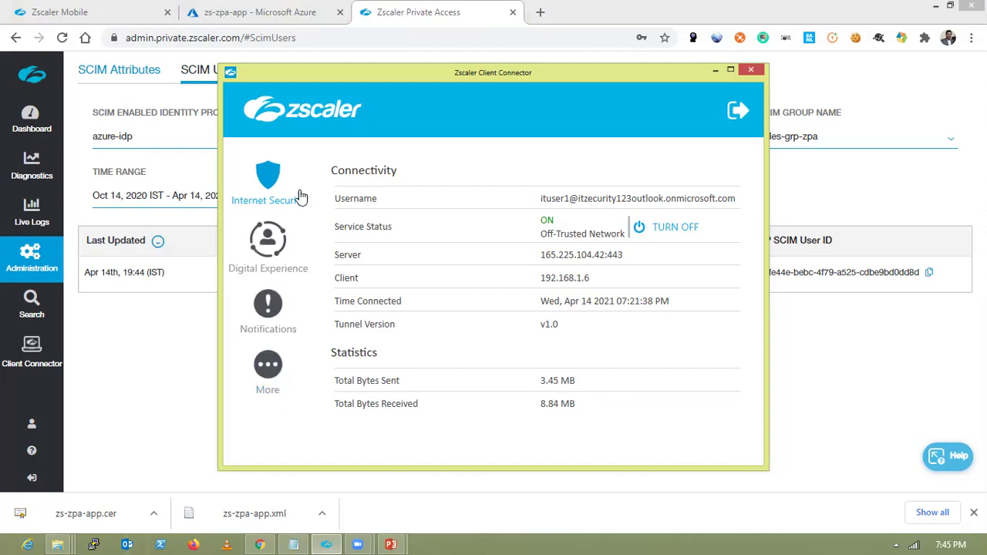
left_click(112, 13)
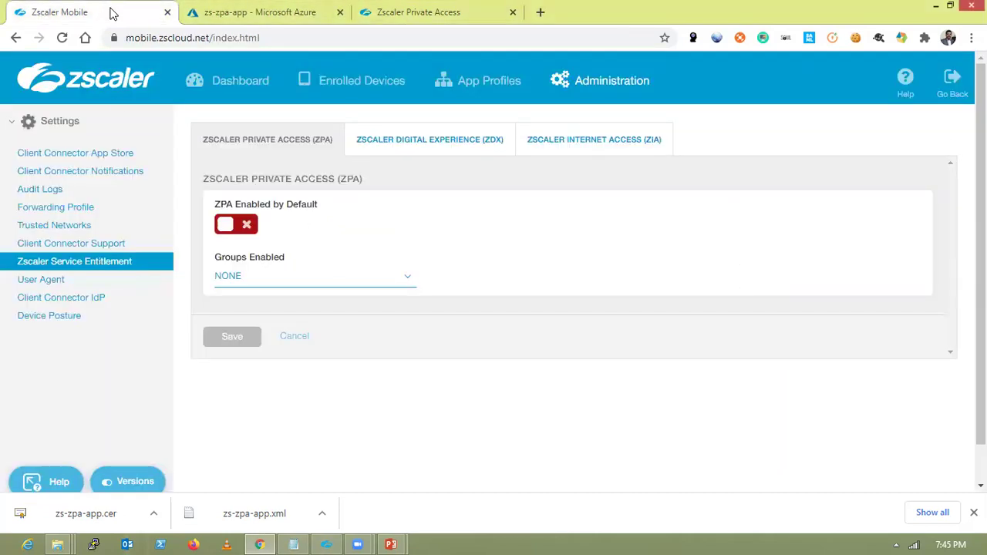
left_click(248, 280)
left_click(260, 270)
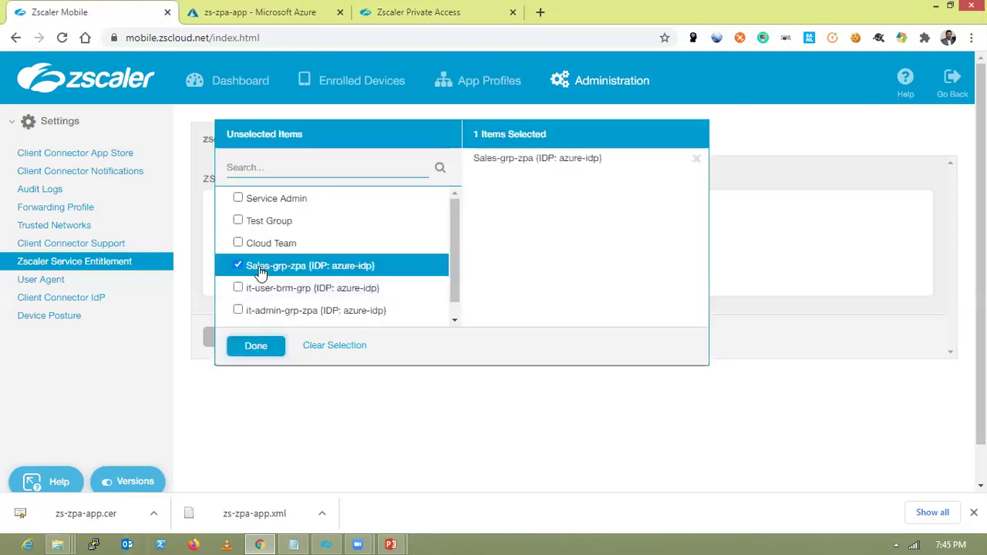
left_click(264, 289)
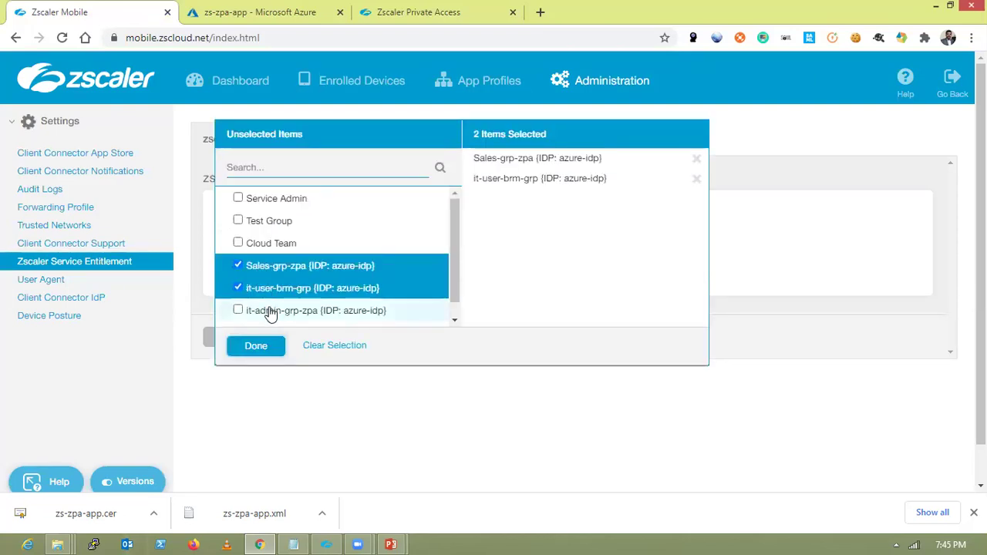
left_click(270, 312)
scroll(451, 302, "down", 1)
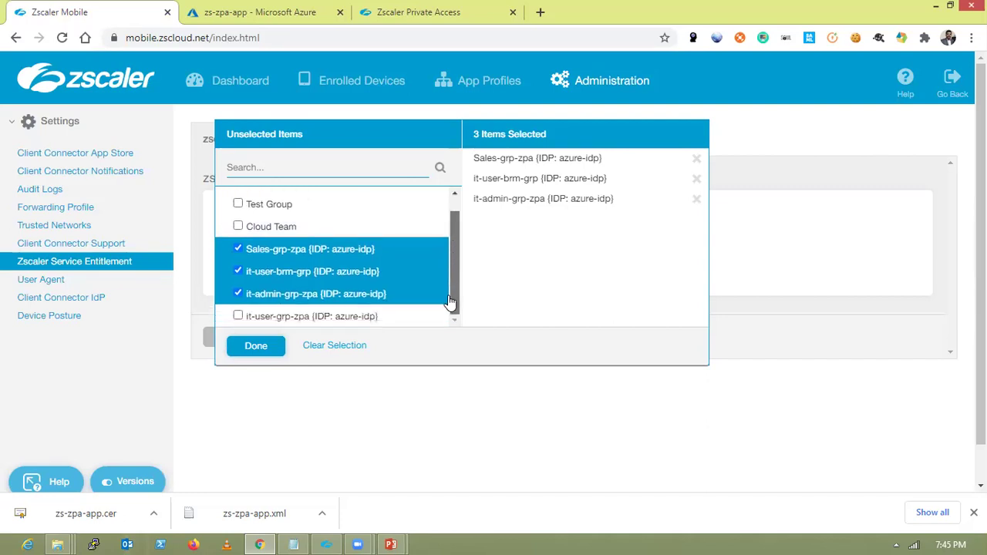
left_click(397, 322)
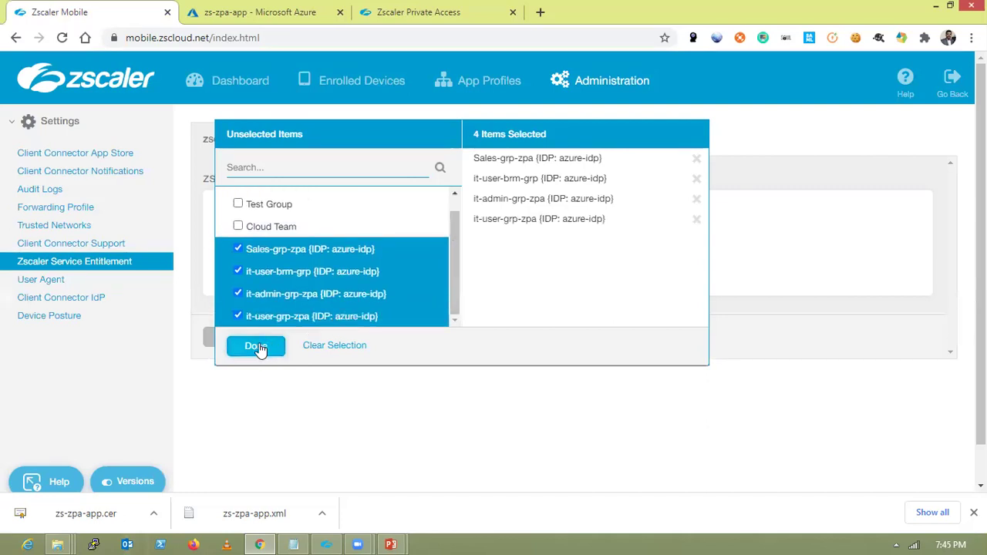
left_click(260, 347)
left_click(242, 338)
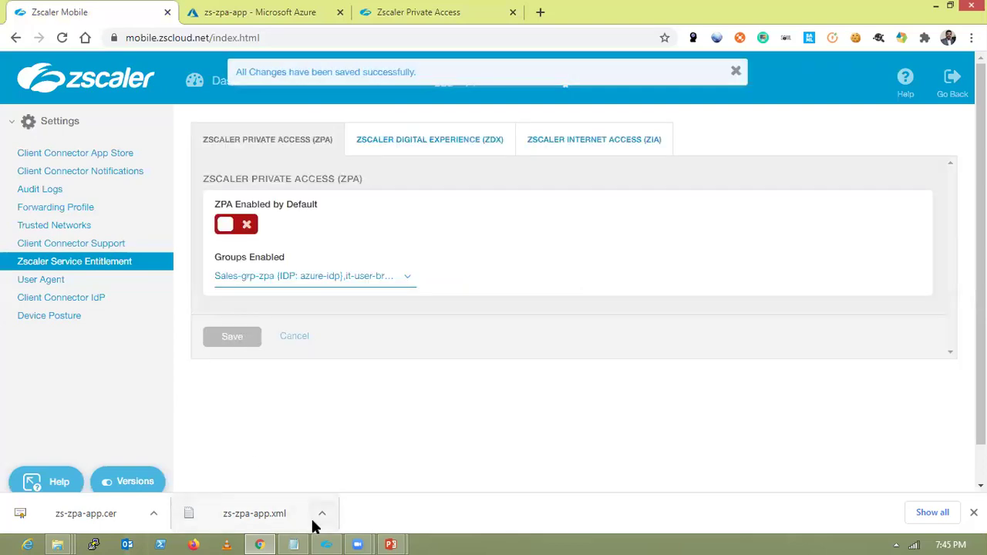
- Switch to Zscaler Client Connector and update its app policy to pull in the new service entitlement
left_click(327, 542)
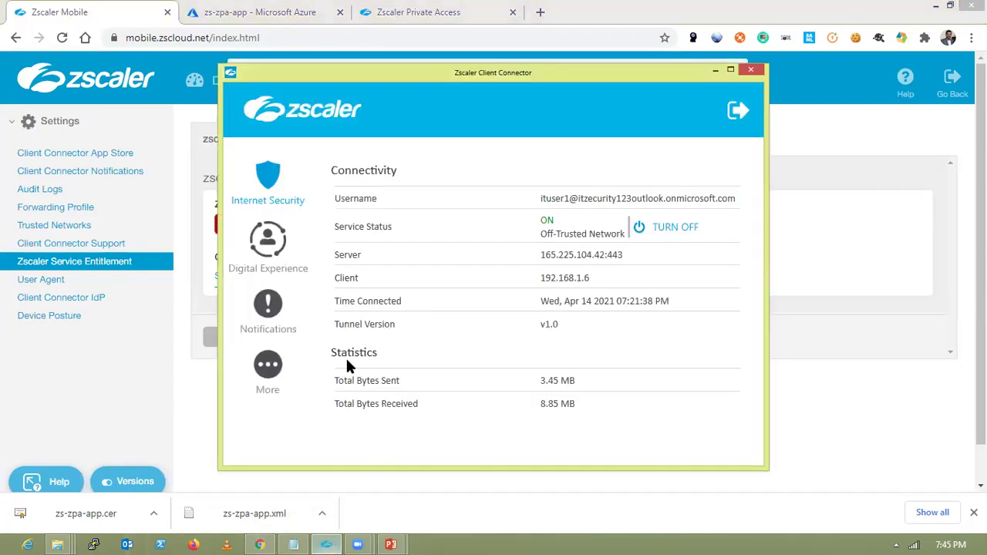
left_click(268, 367)
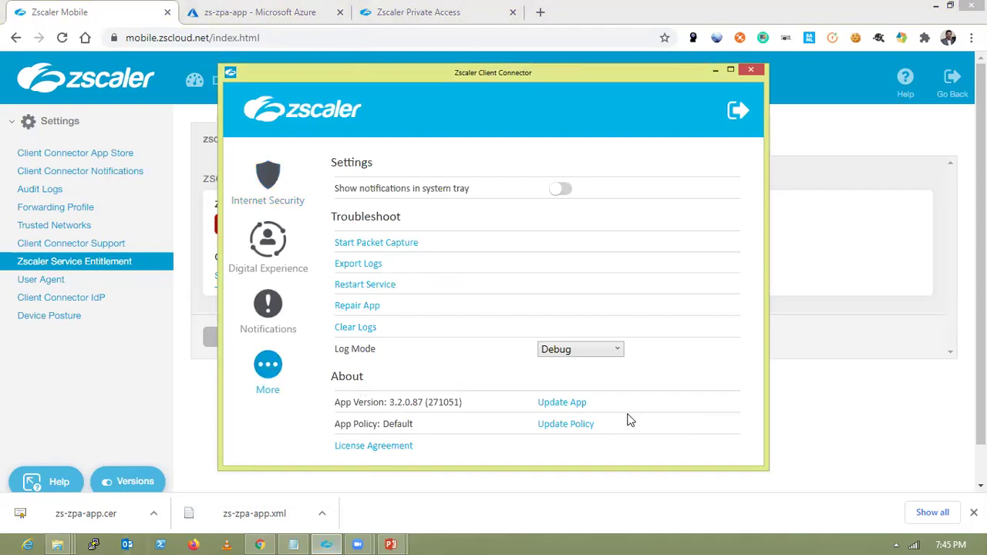
left_click(576, 424)
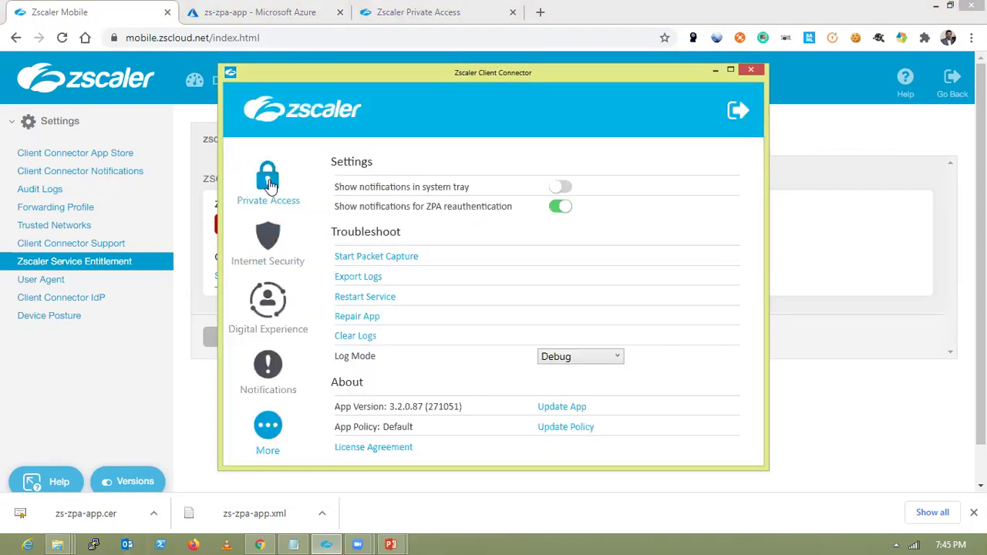
- View the Private Access connectivity status in Zscaler Client Connector, retry the service connection and start user authentication
left_click(273, 194)
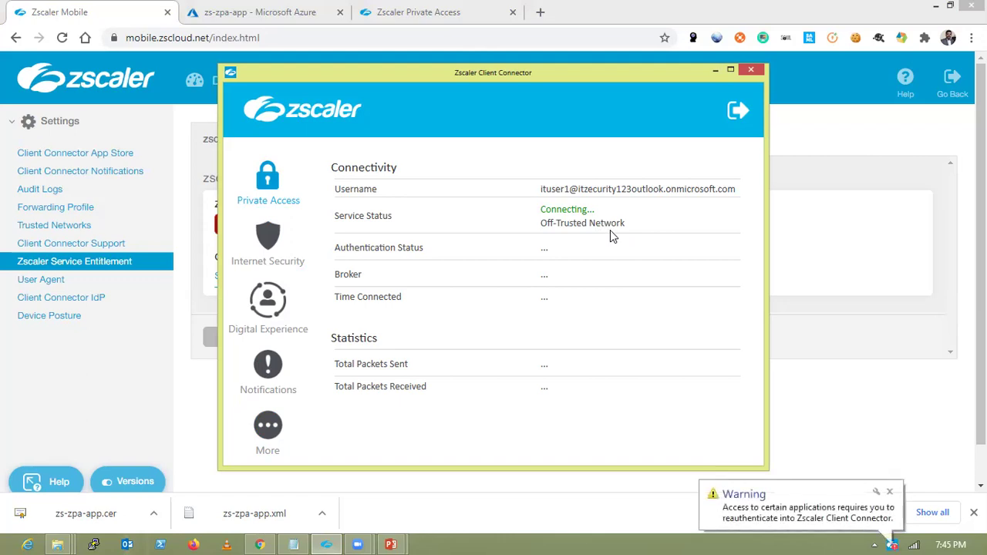
left_click(839, 518)
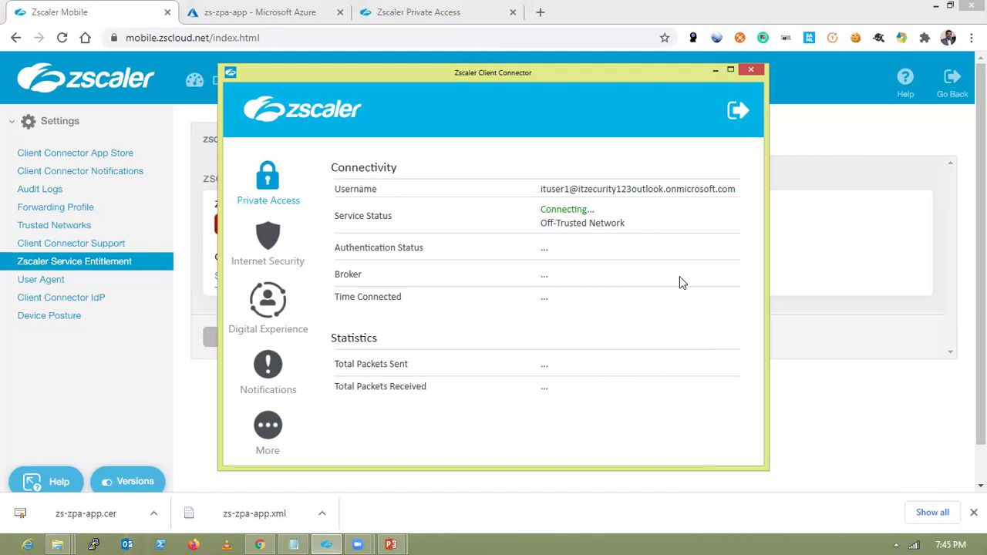
left_click(898, 542)
left_click(660, 216)
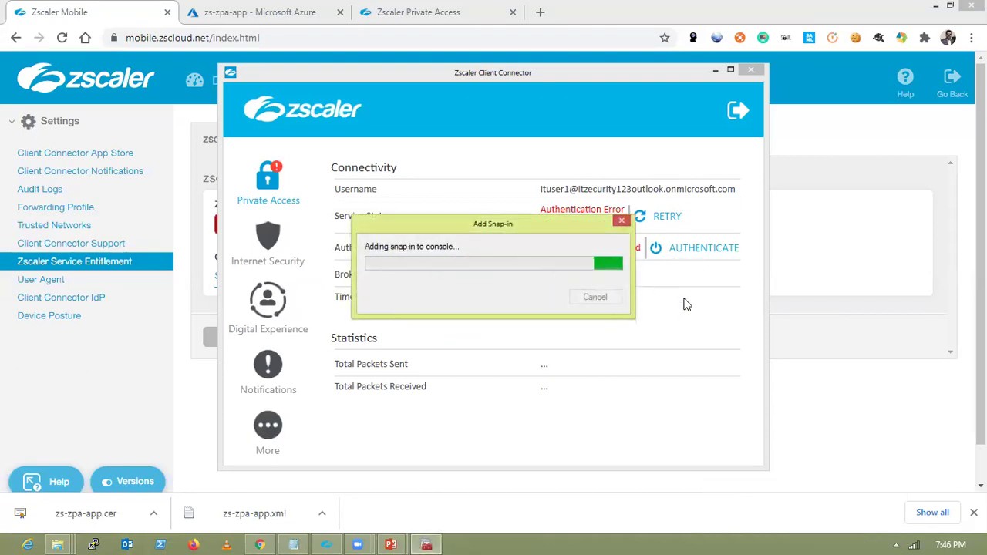
left_click(699, 254)
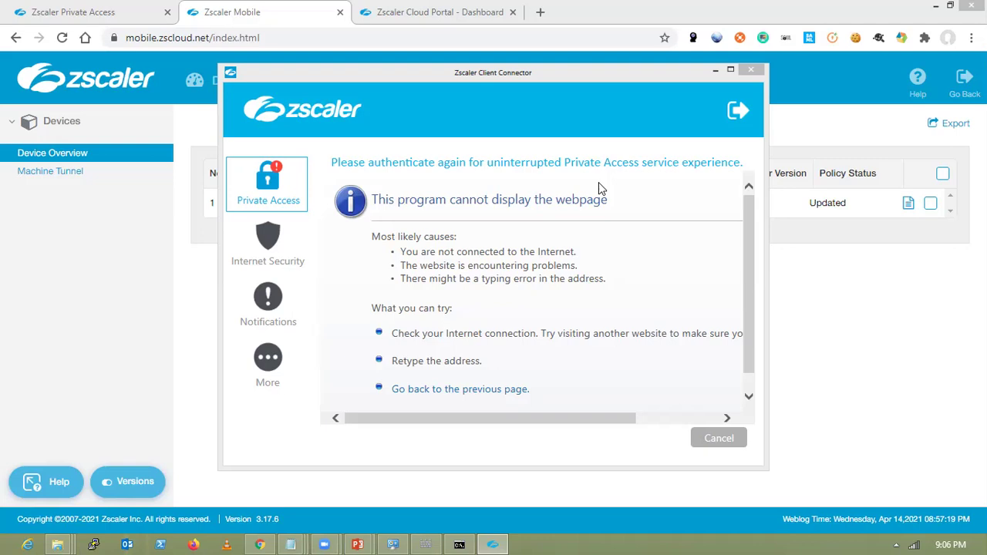
- Switch to Zscaler Mobile and review the enrolled Windows device's registration details and compliance status, then return to Zscaler Client Connector
left_click(716, 70)
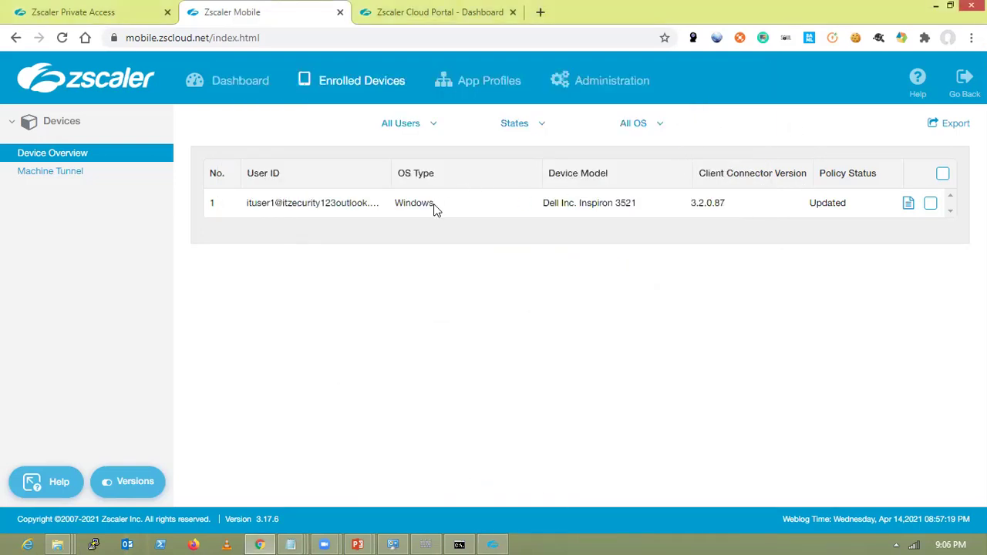
left_click(908, 204)
left_click_drag(725, 143, 710, 367)
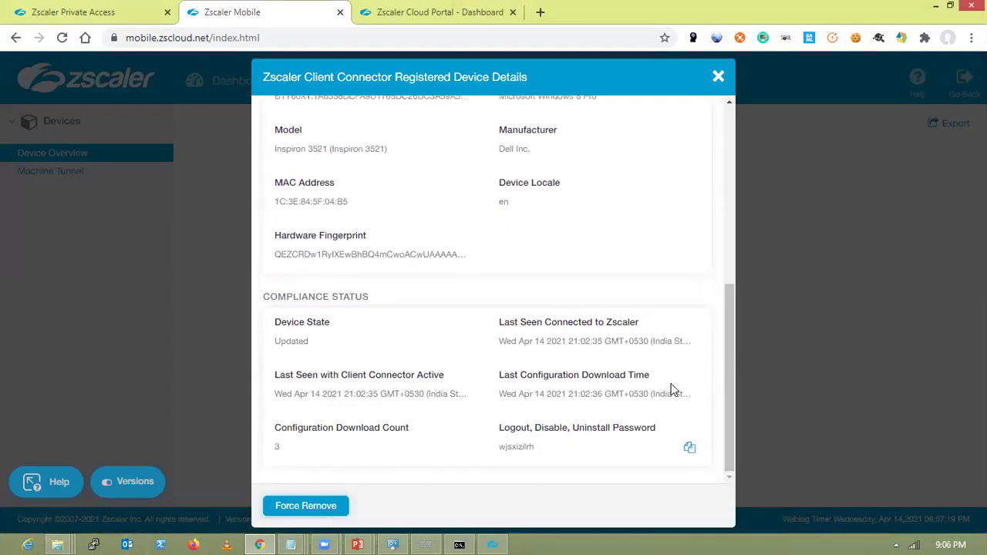
left_click(492, 544)
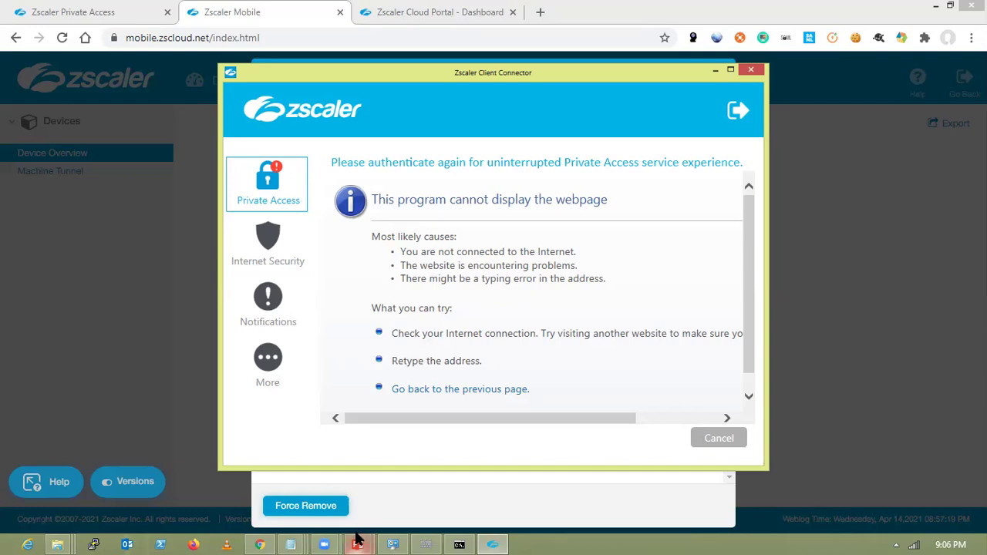
mouse_move(357, 545)
left_click(409, 487)
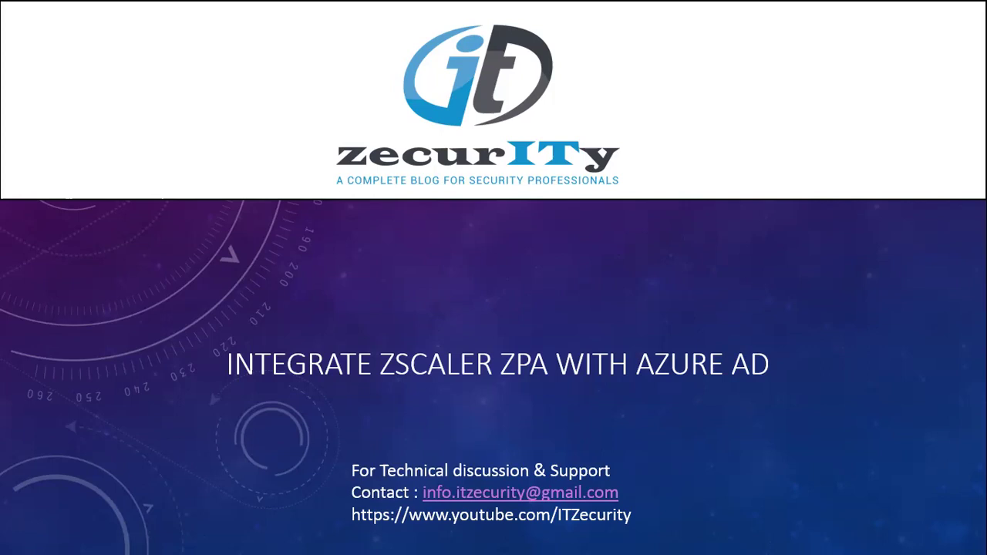
key("Right")
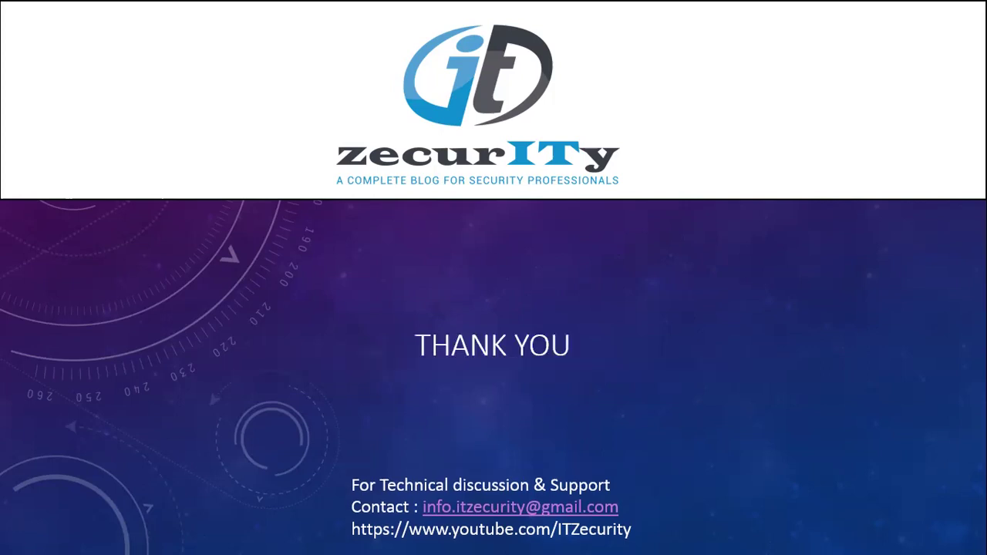